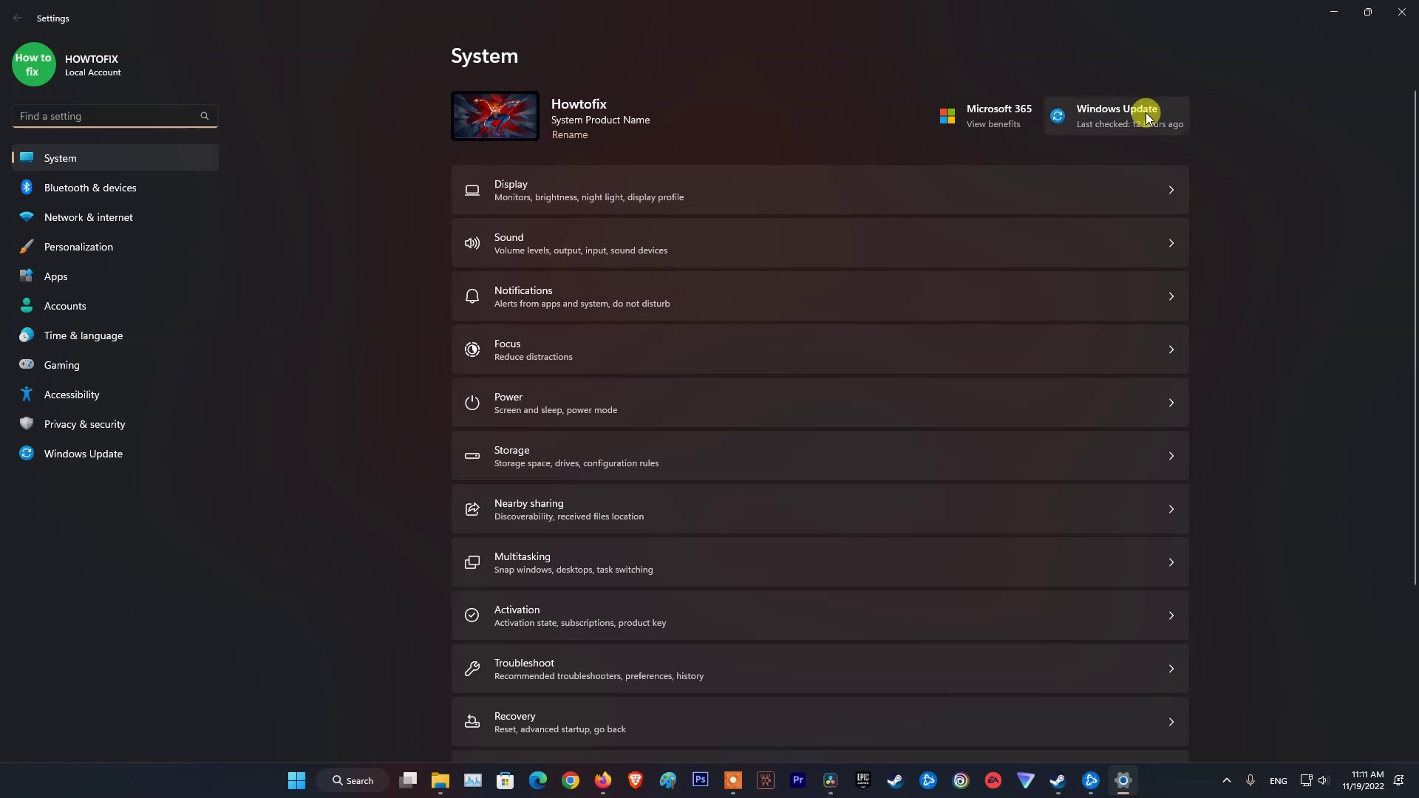
- Confirm Windows Update shows the PC is up to date, then restart the computer
left_click(1145, 115)
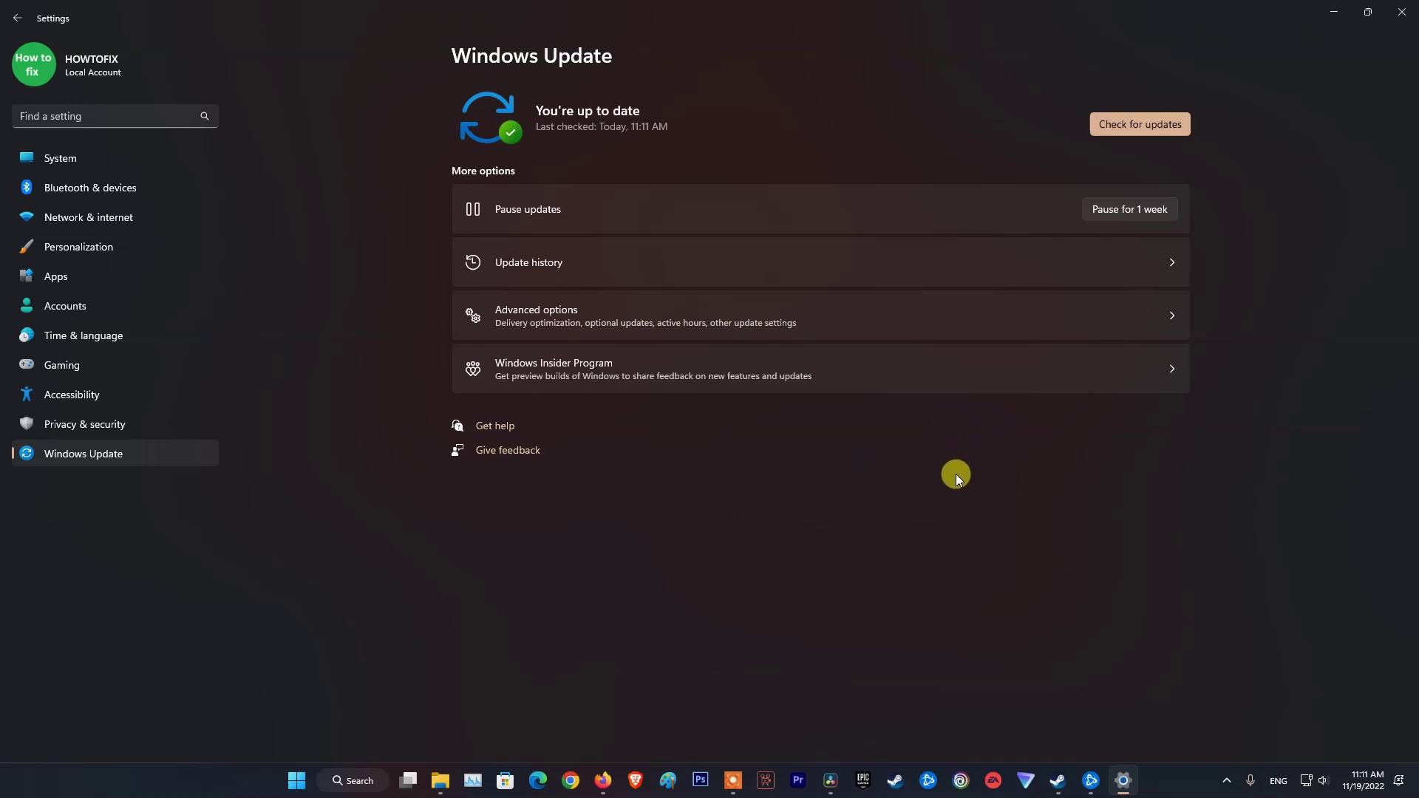
left_click(296, 783)
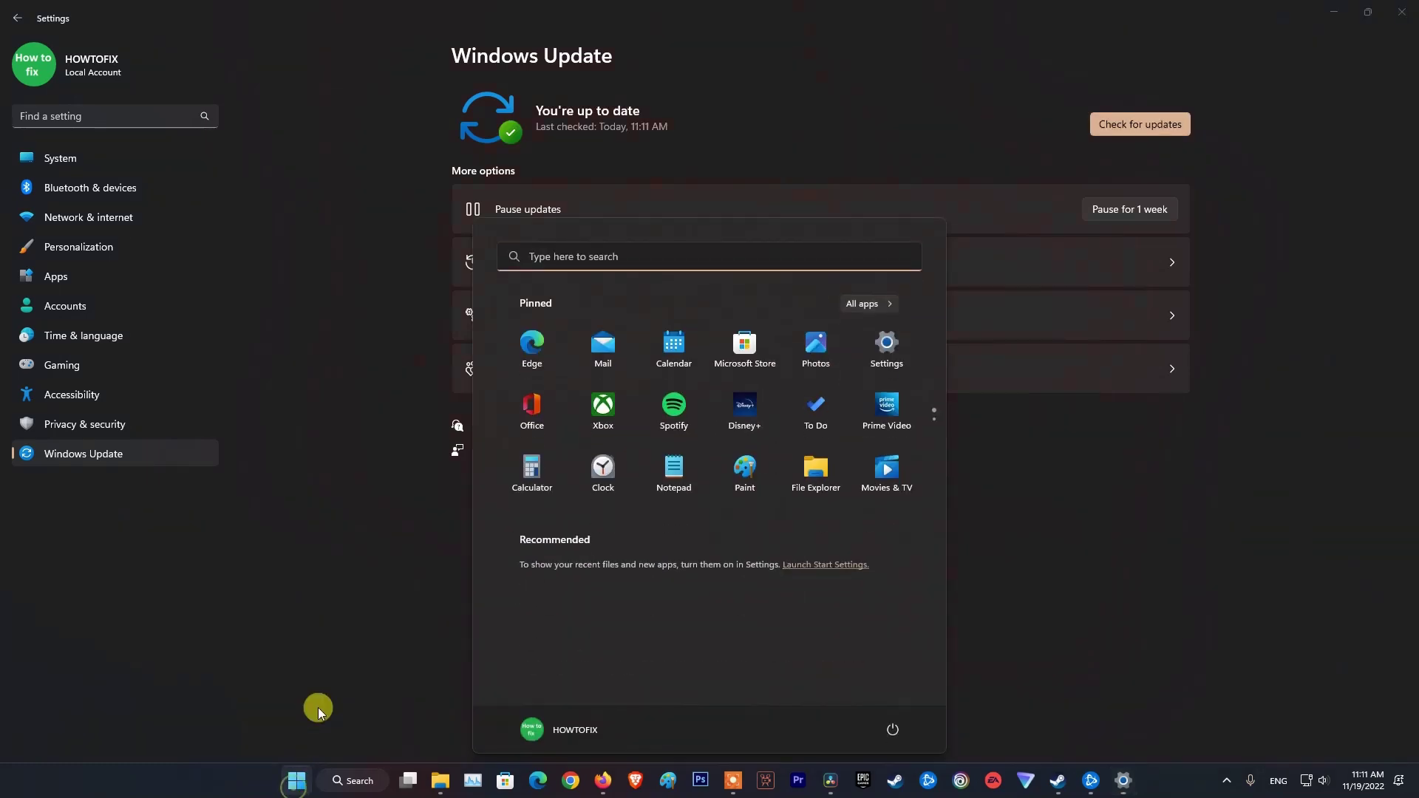
left_click(892, 730)
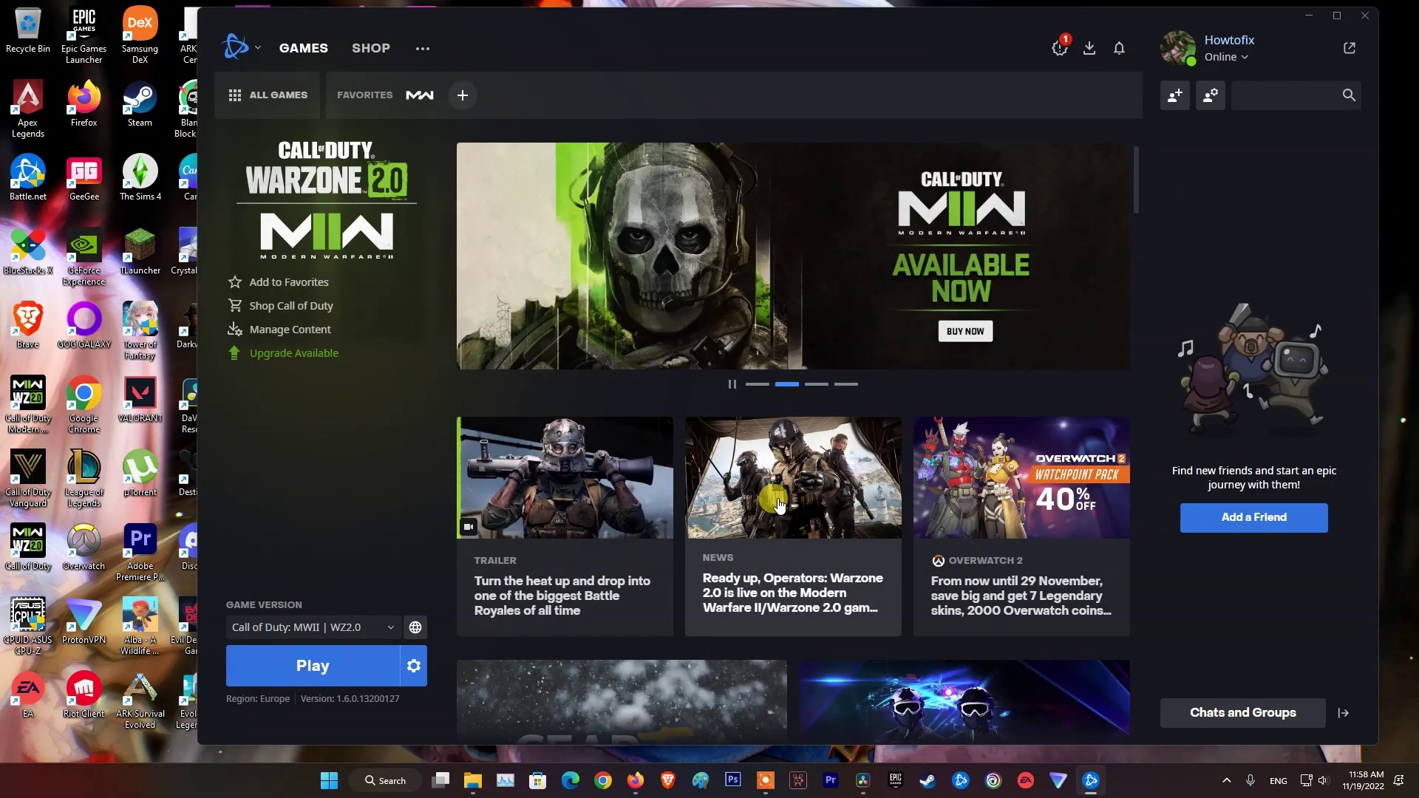
- Exit the running Battle.net app from the system tray
left_click(1225, 782)
right_click(1242, 679)
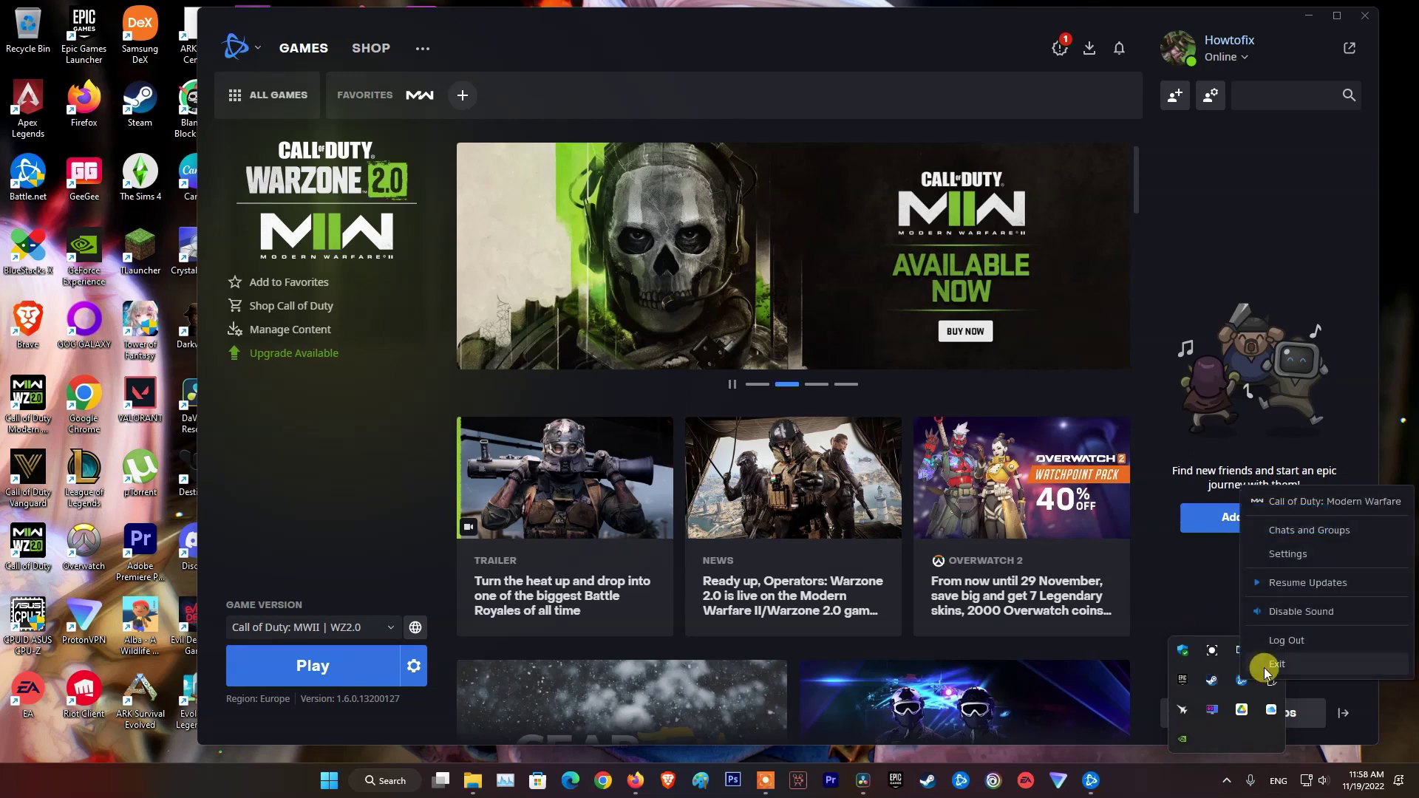
left_click(1268, 669)
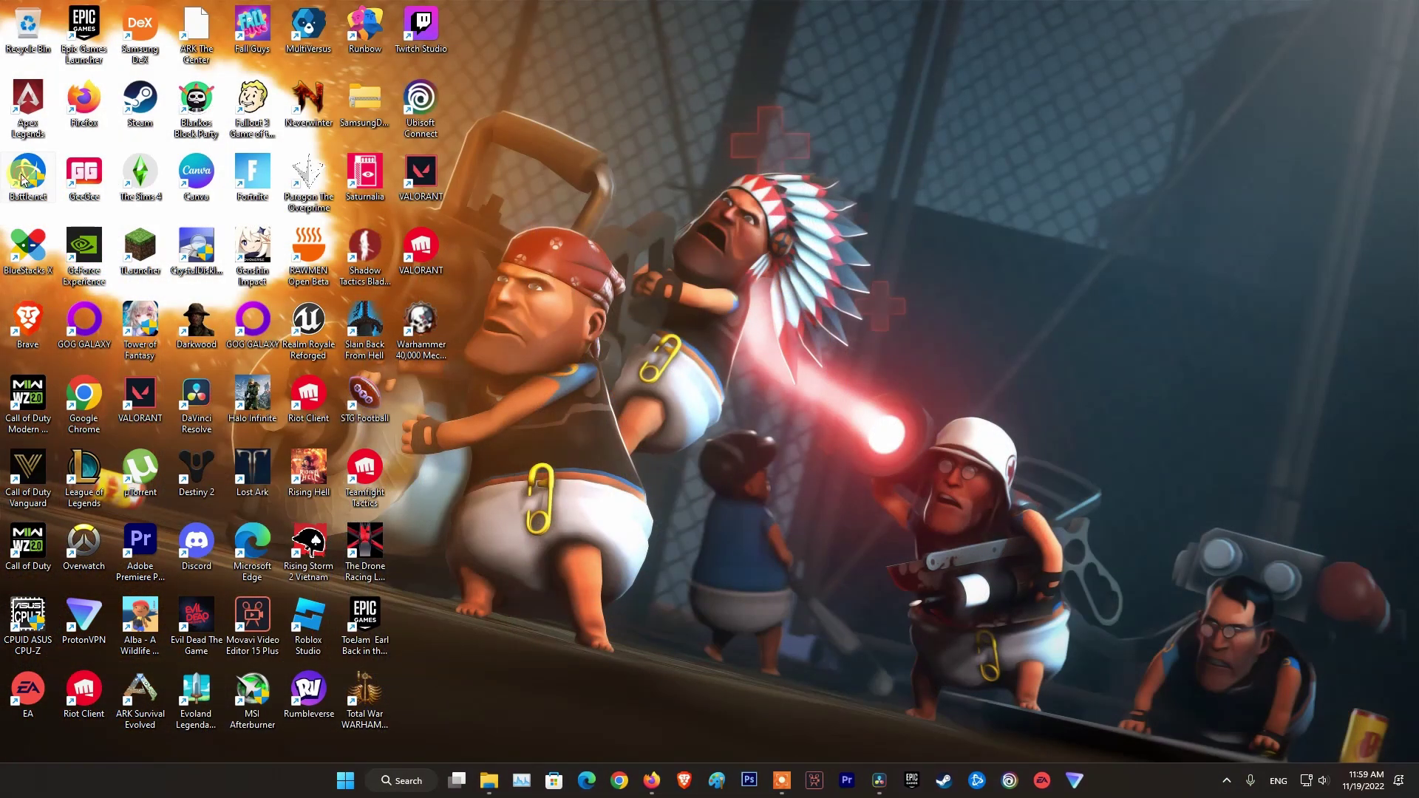
- Set the Battle.net shortcut's compatibility to run as administrator for all users
right_click(22, 177)
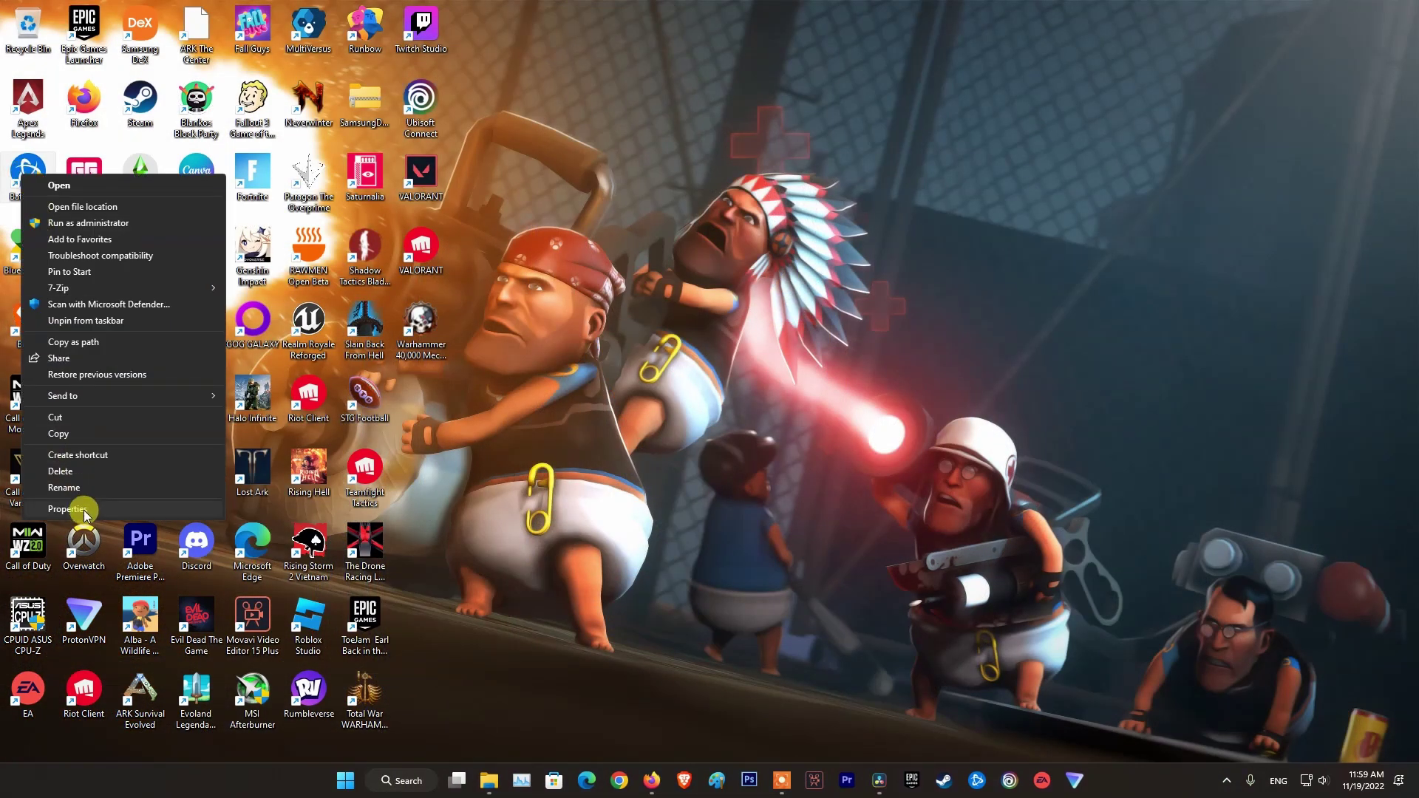
left_click(129, 513)
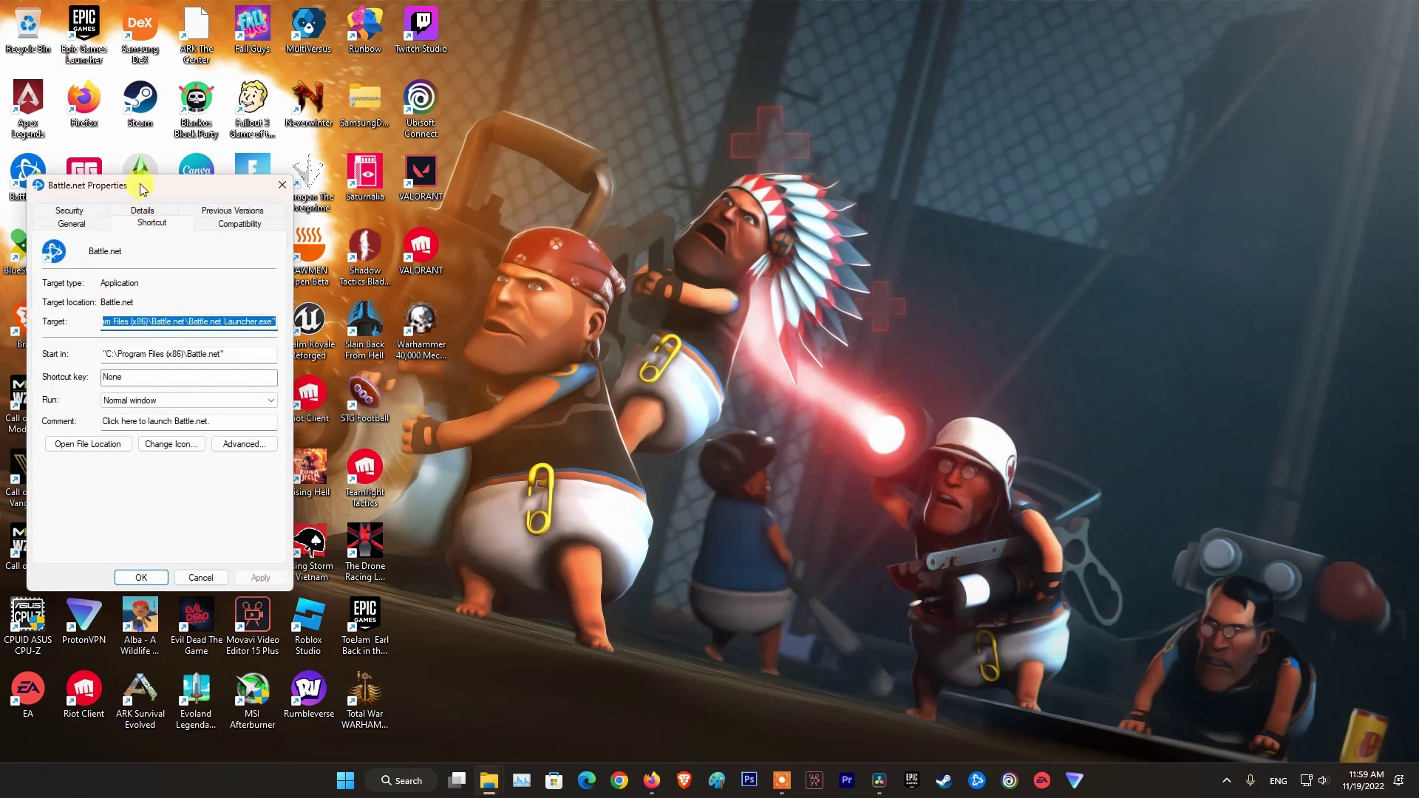
left_click_drag(137, 181, 691, 184)
left_click(787, 223)
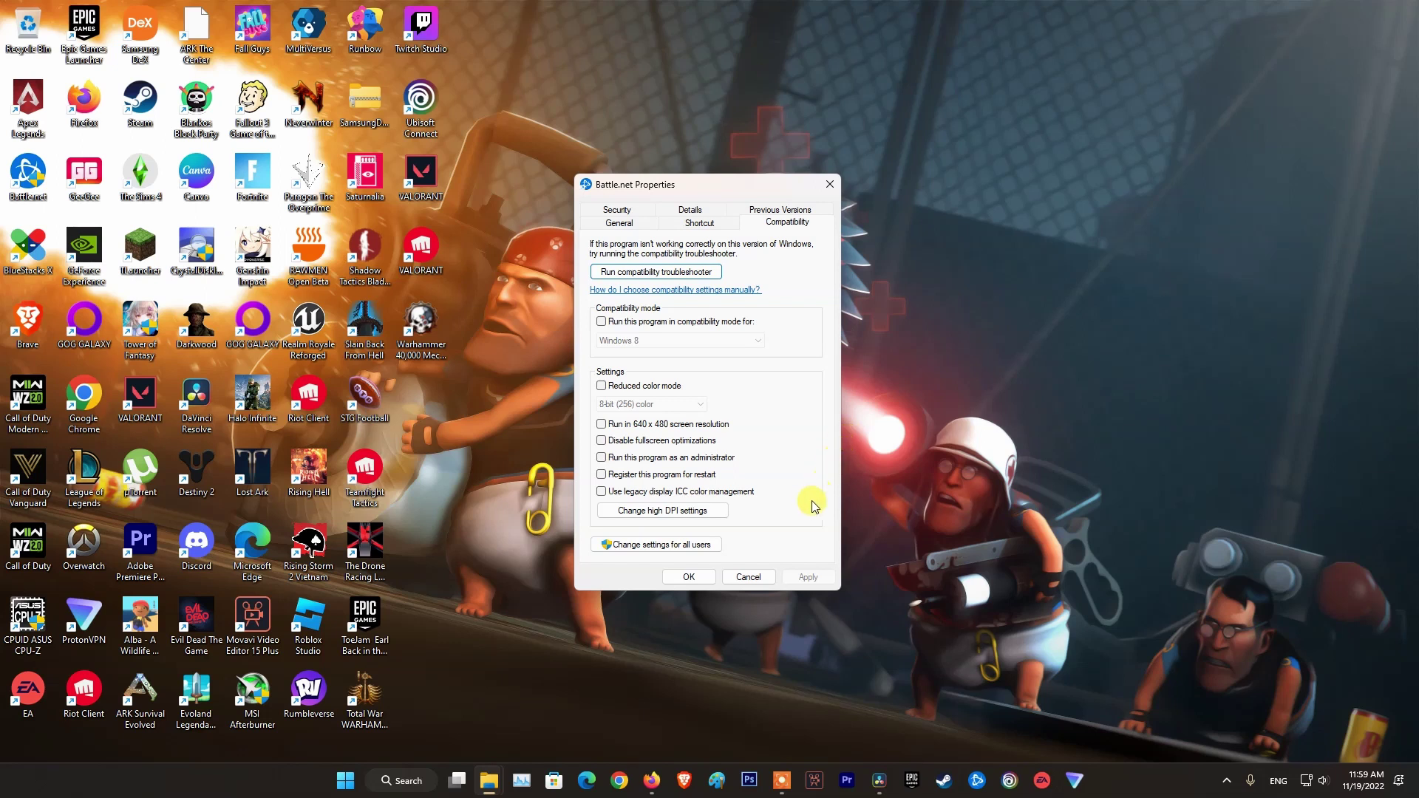
left_click(649, 545)
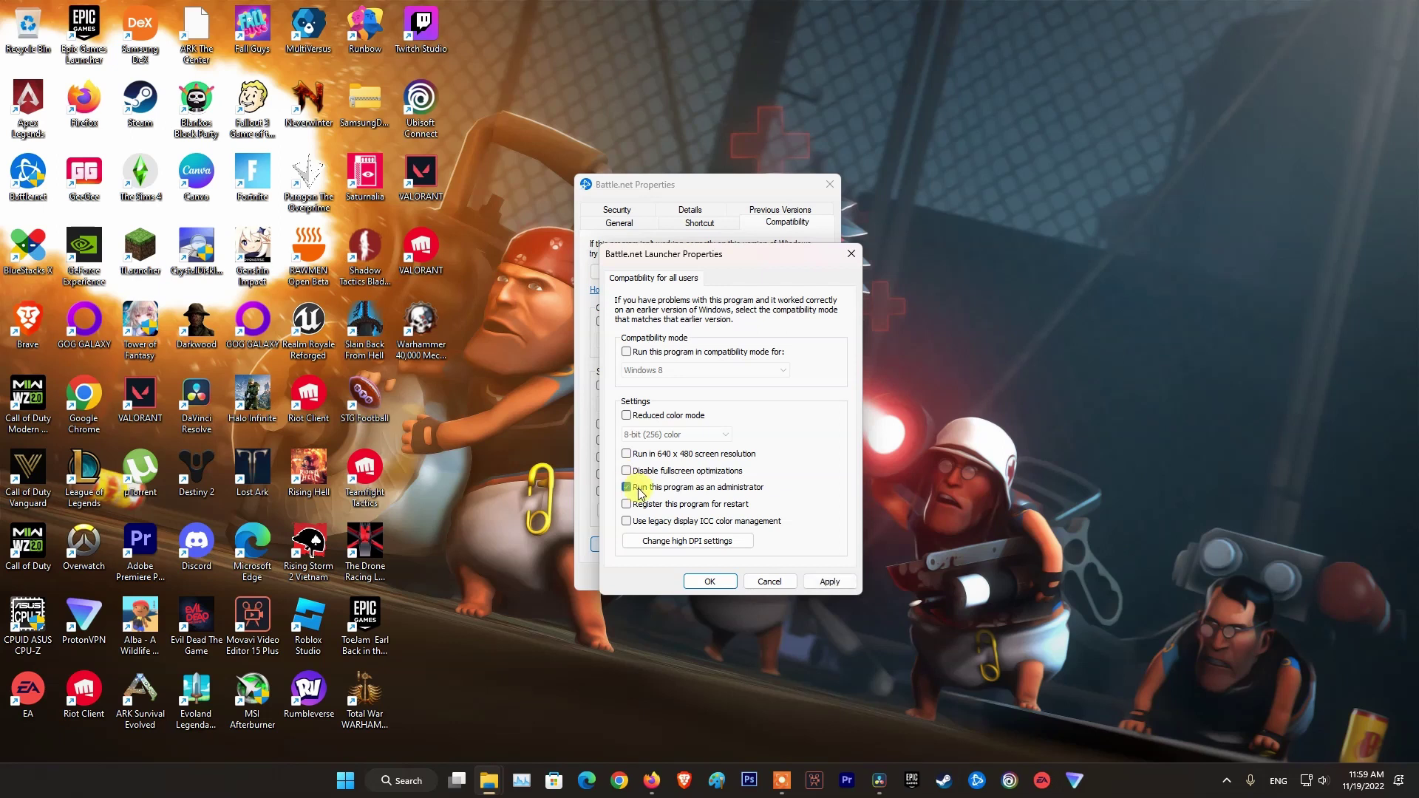
left_click(705, 583)
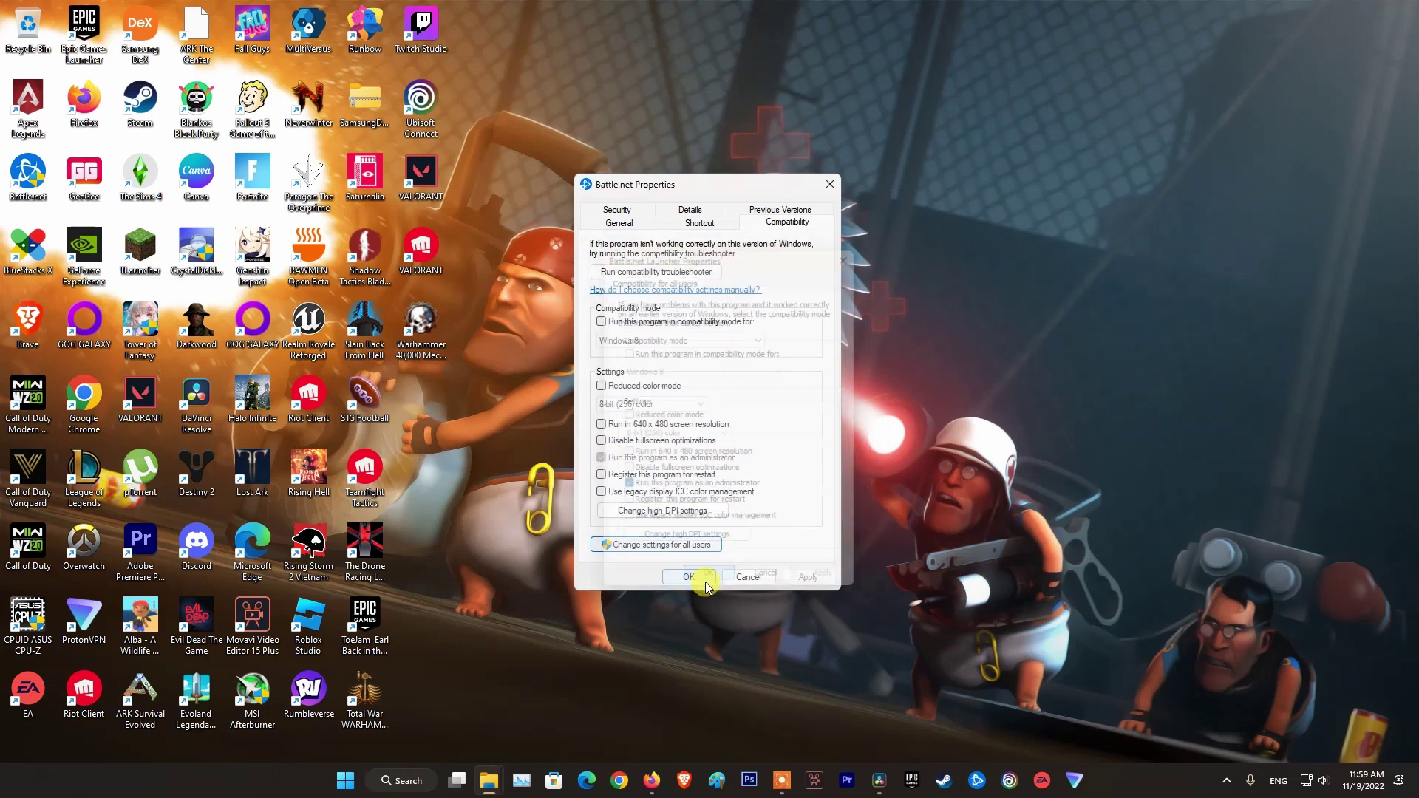
left_click(702, 579)
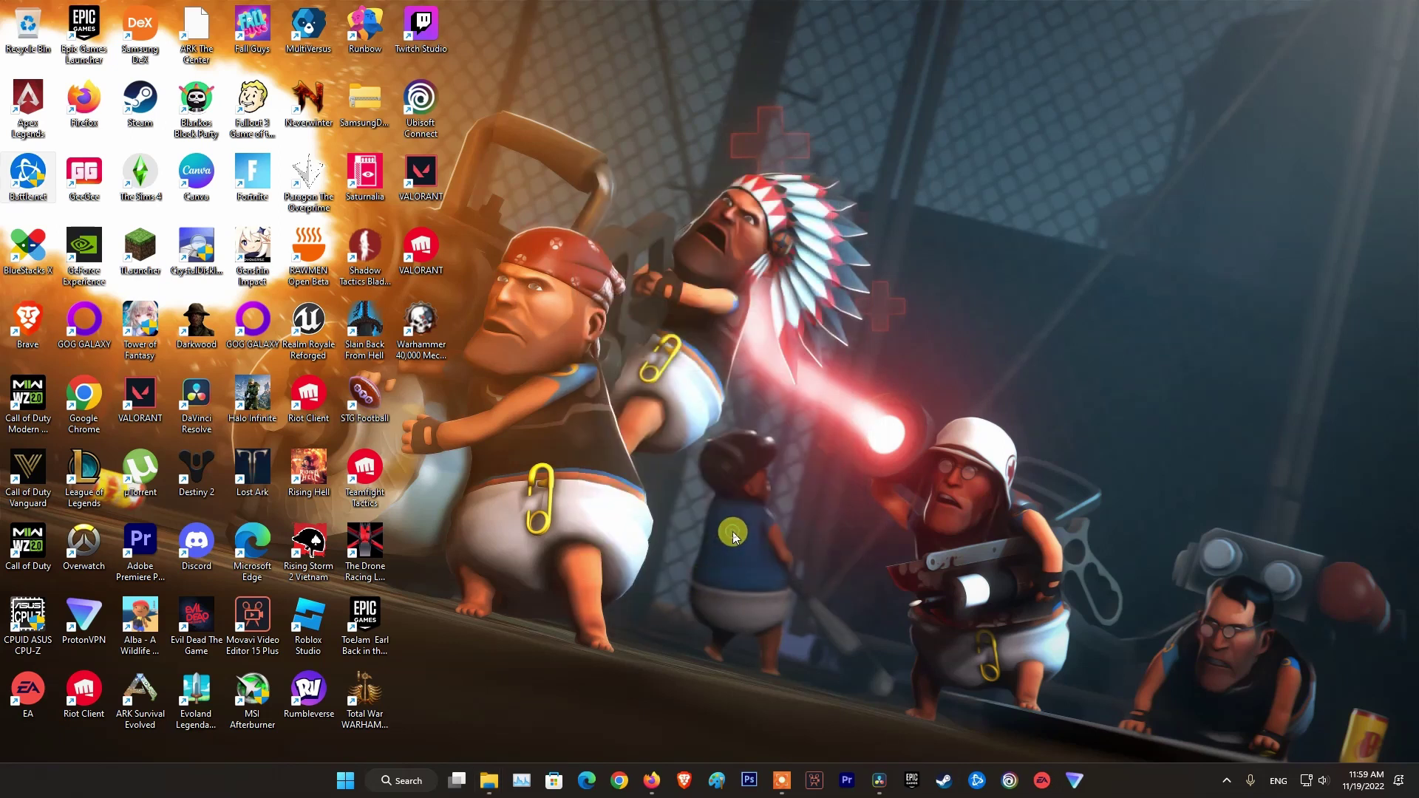
- Relaunch Battle.net from the taskbar and approve the administrator prompt
left_click(978, 770)
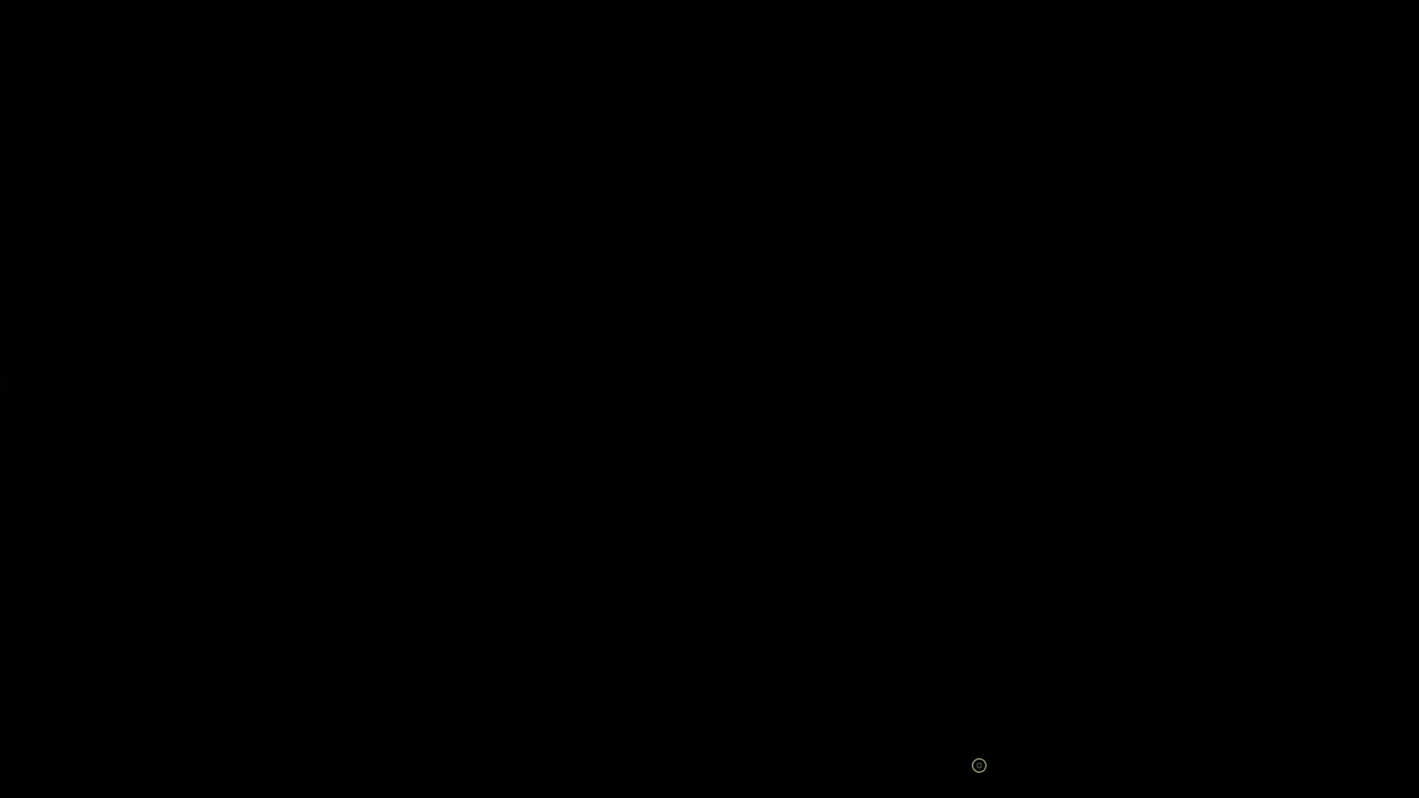
left_click(657, 521)
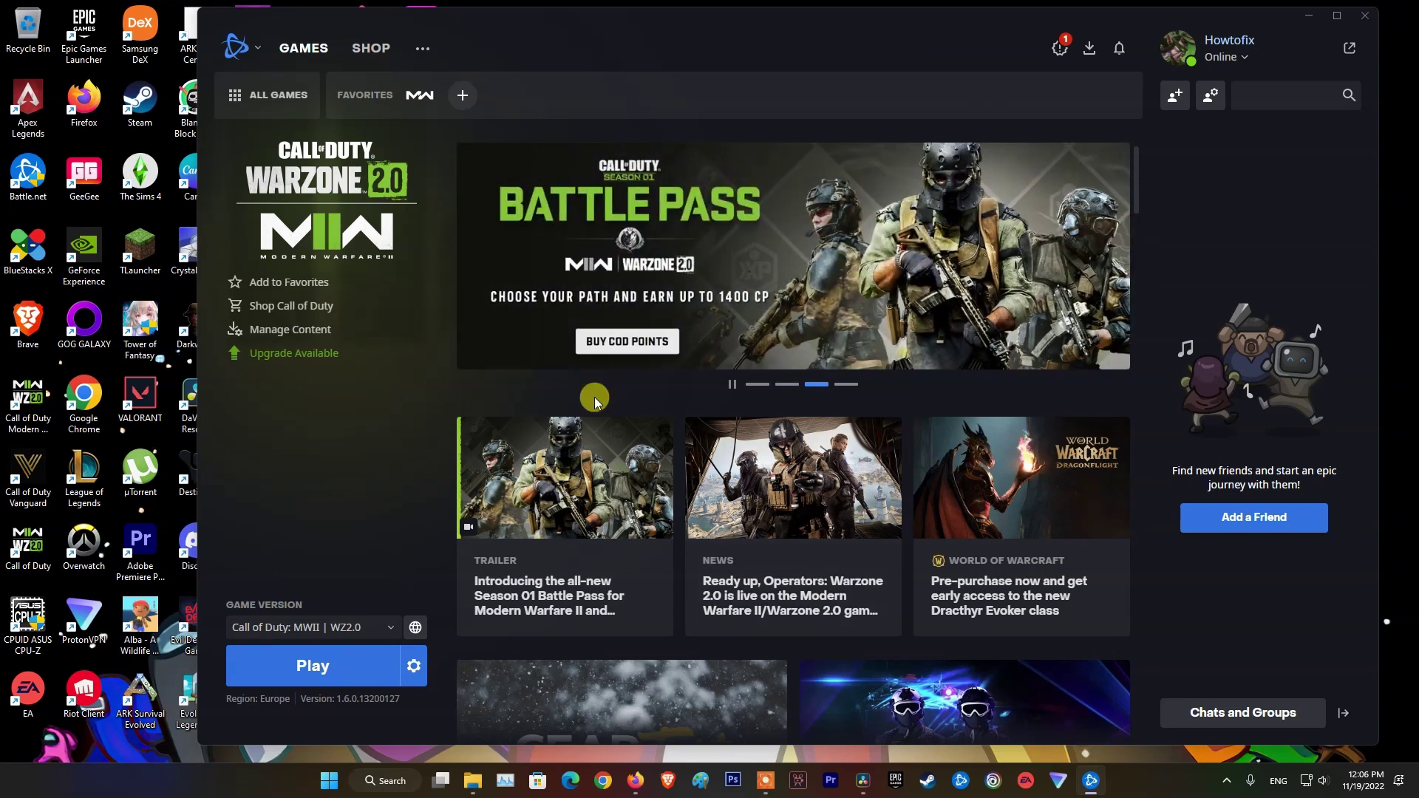
- Search 'firewall' and open 'Allow an app through Windows Firewall'
key("super")
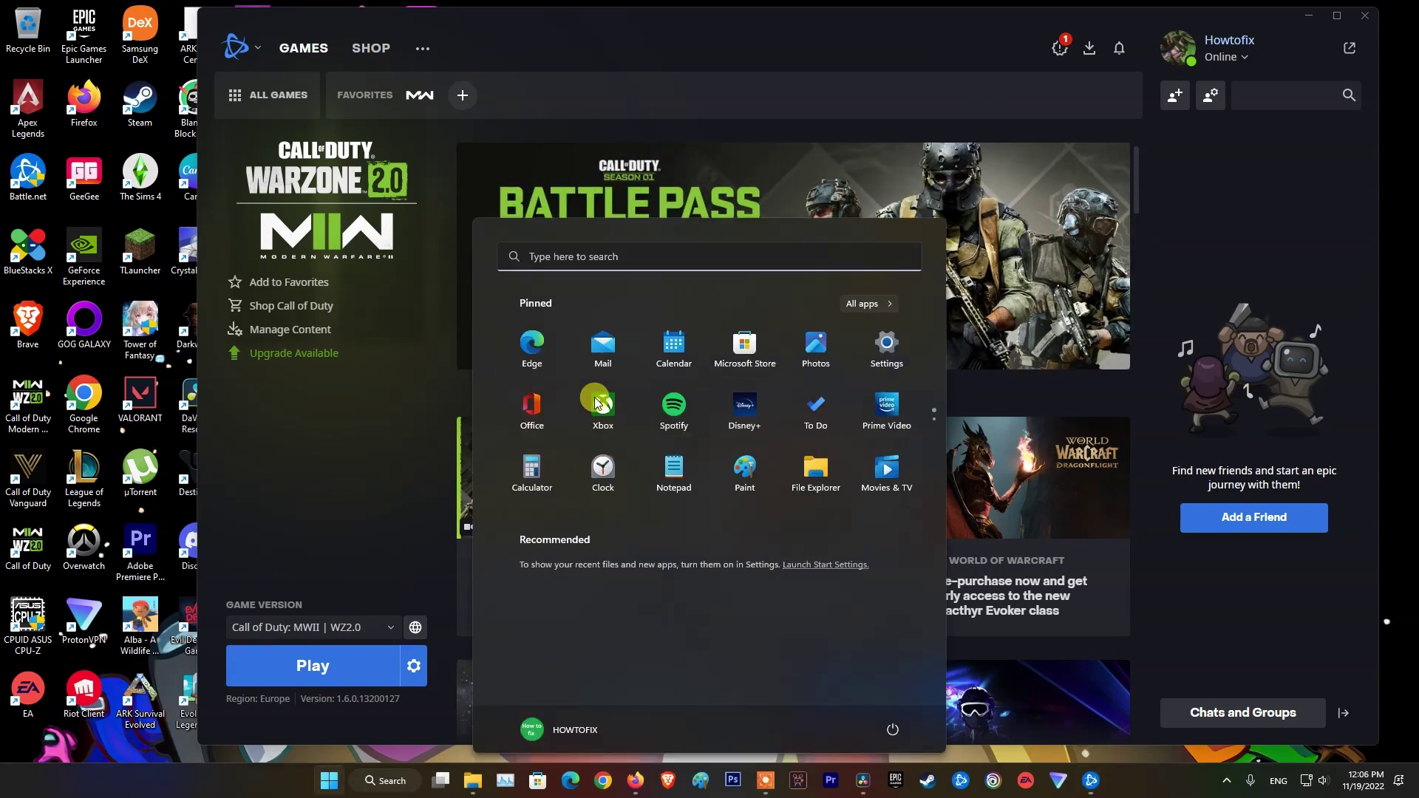
type("firewal")
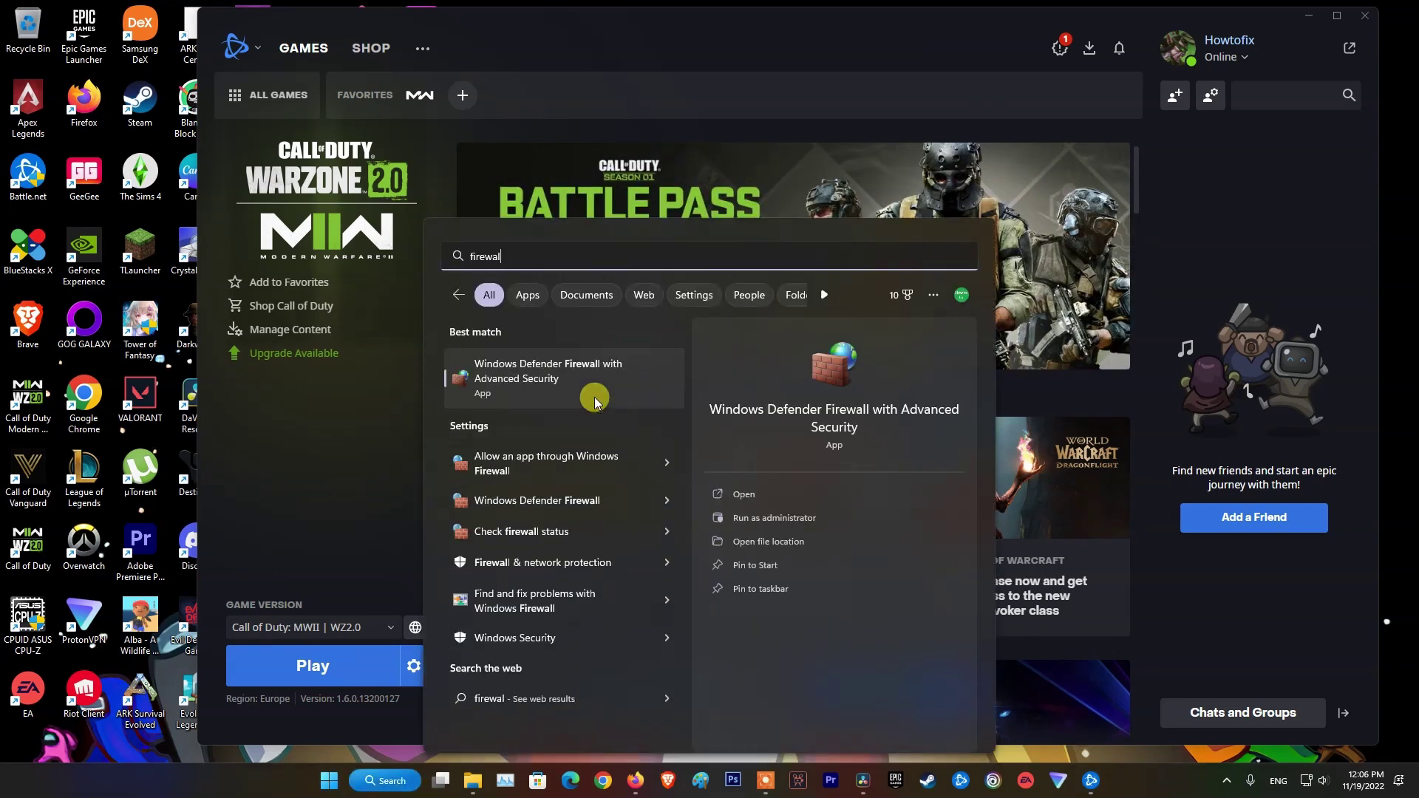
type("l")
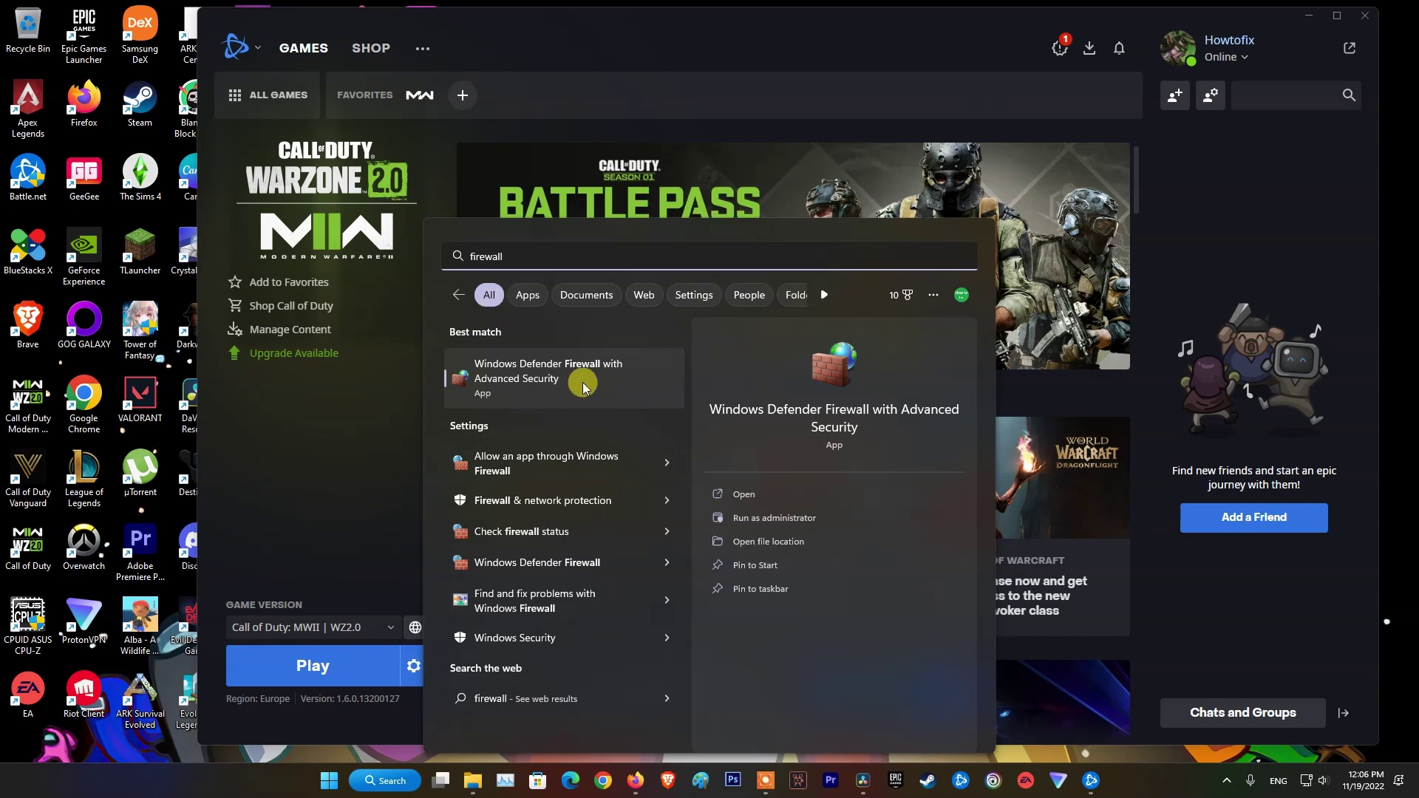
left_click(554, 462)
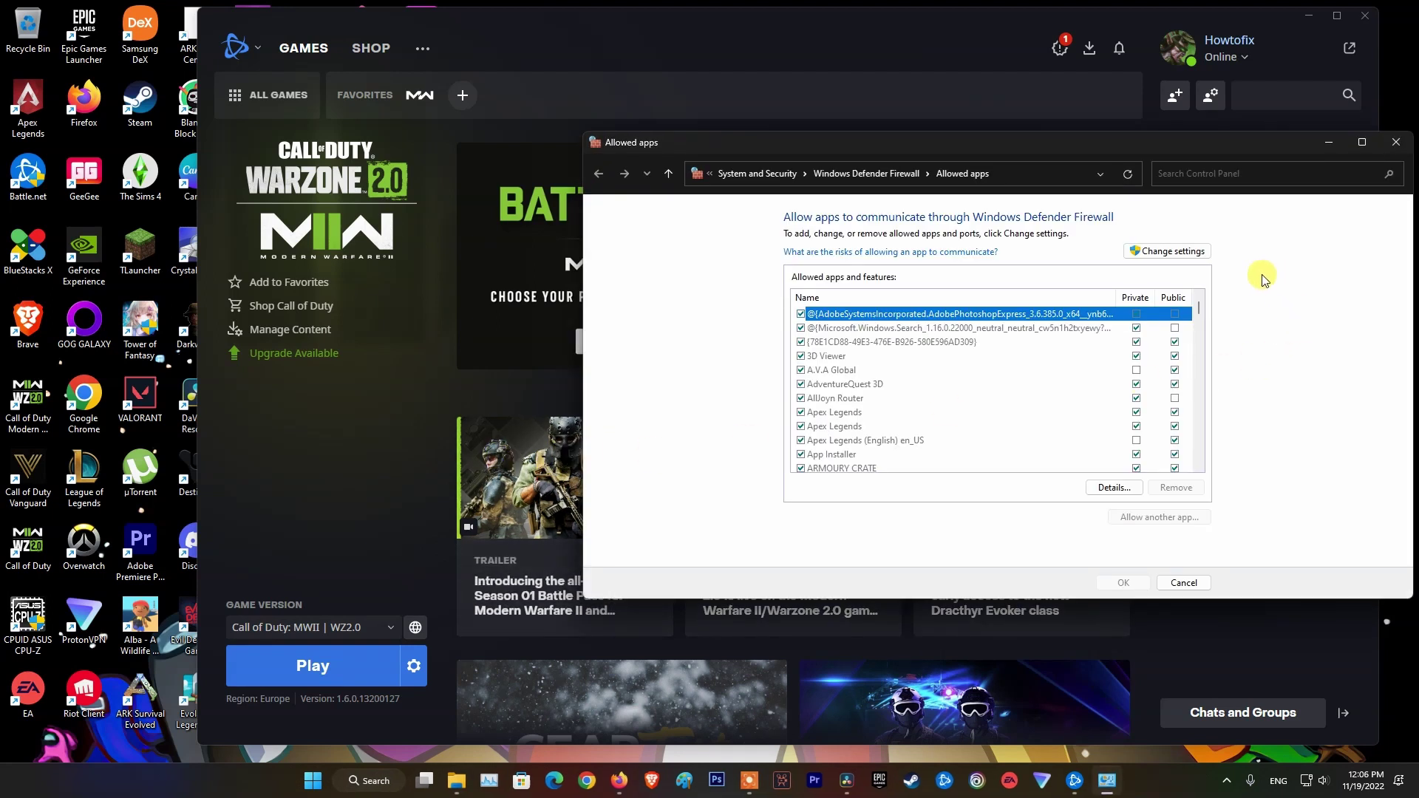
- Add Call of Duty Launcher from D:\Game\Call of Duty to the firewall's allowed apps
left_click(1171, 252)
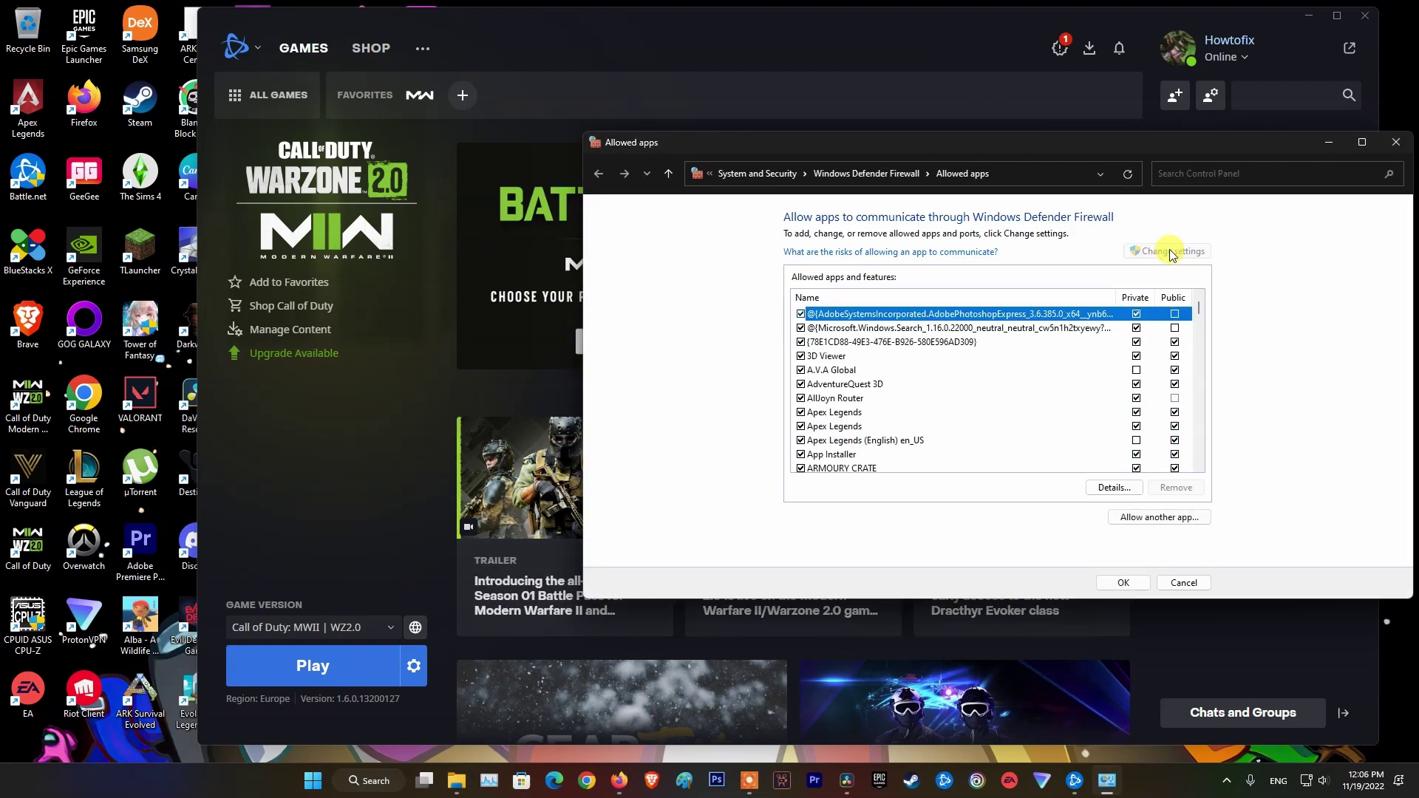
left_click(1153, 519)
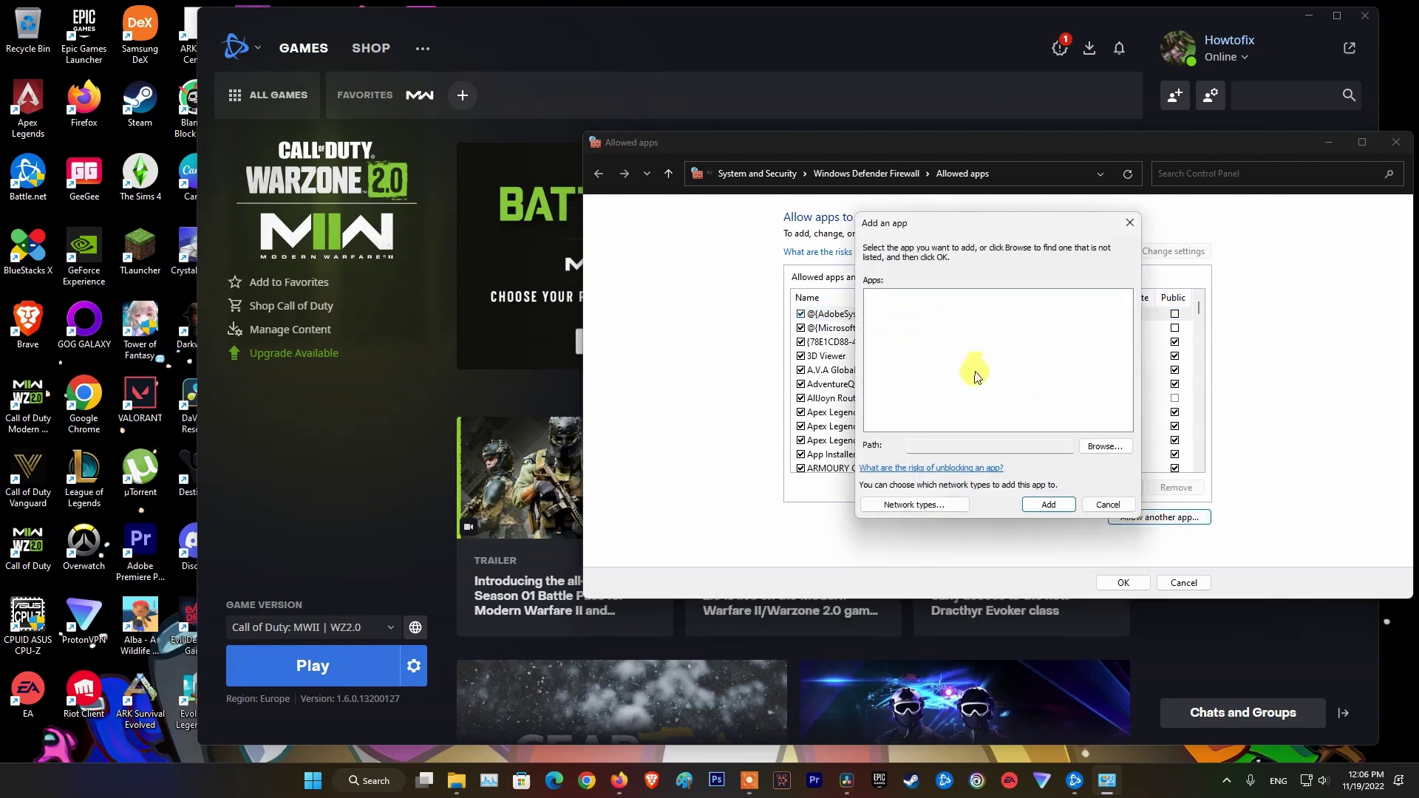
left_click(1104, 446)
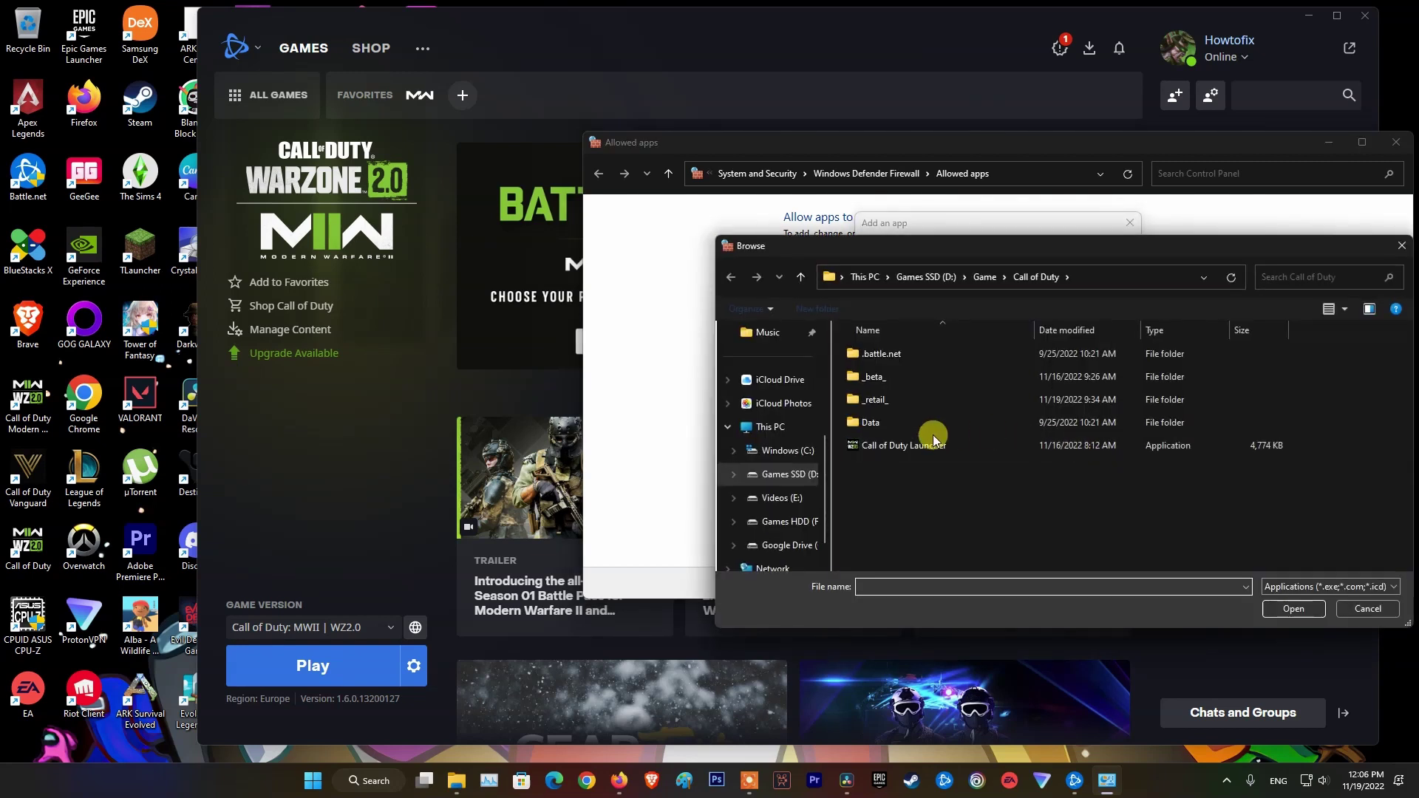
left_click(1067, 271)
left_click(976, 276)
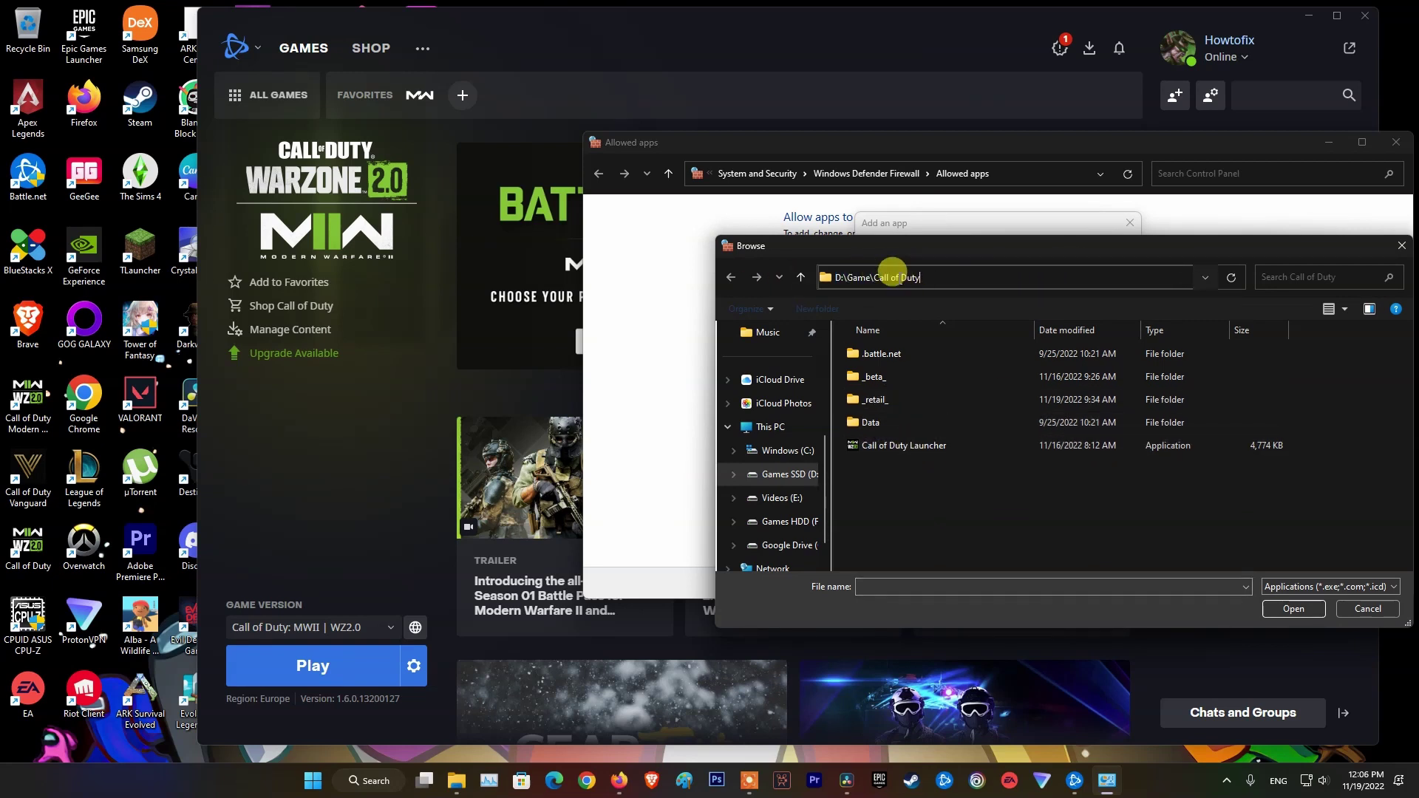
left_click(908, 448)
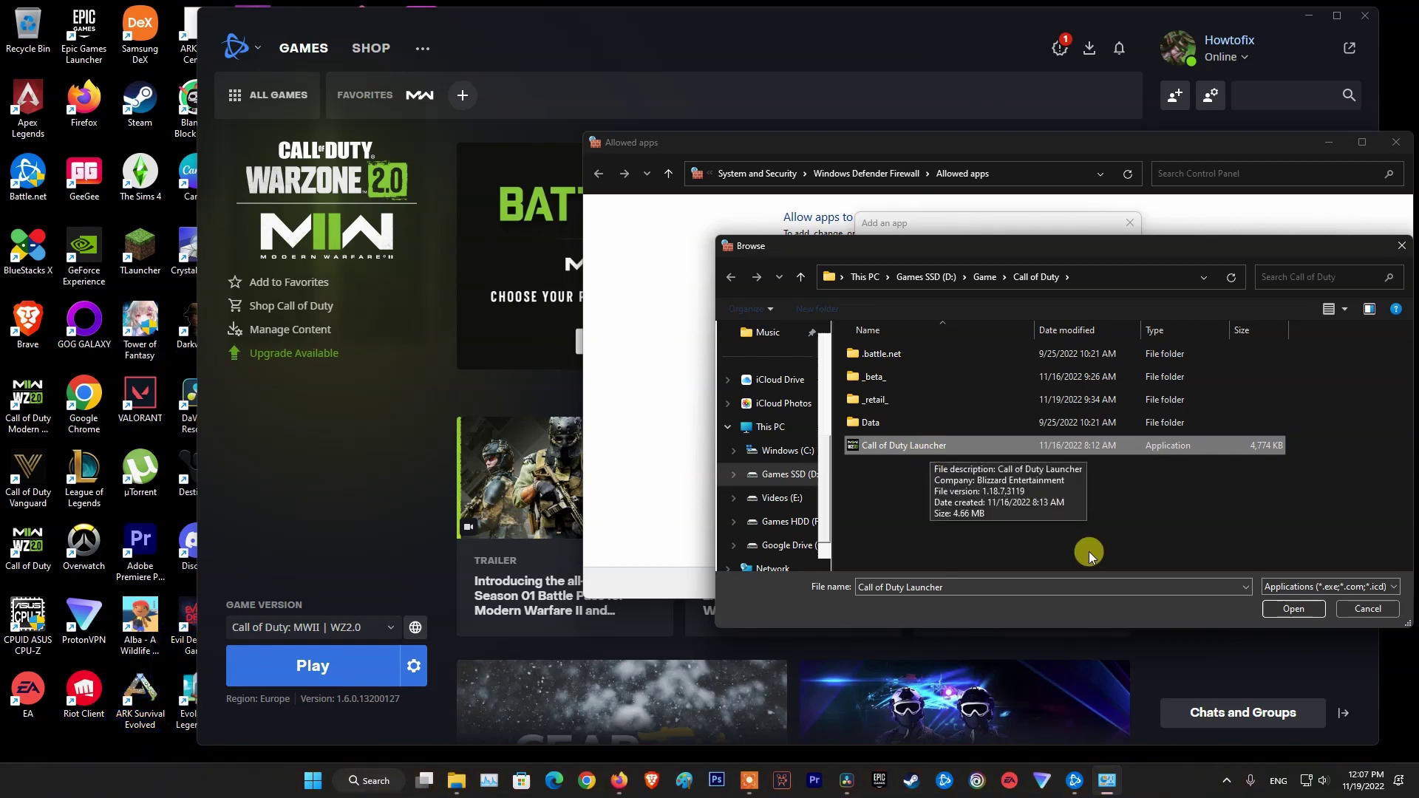
left_click(1292, 609)
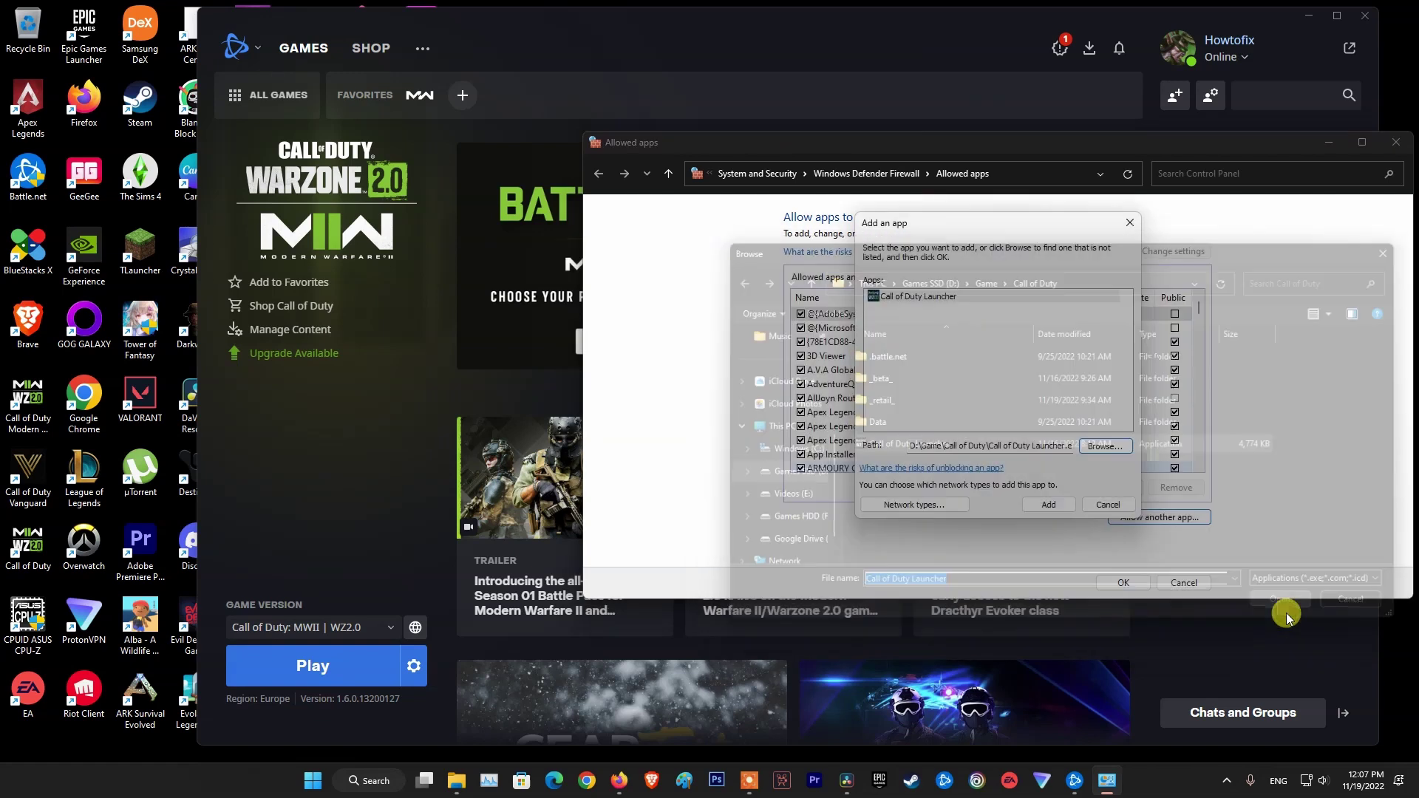
left_click(1046, 505)
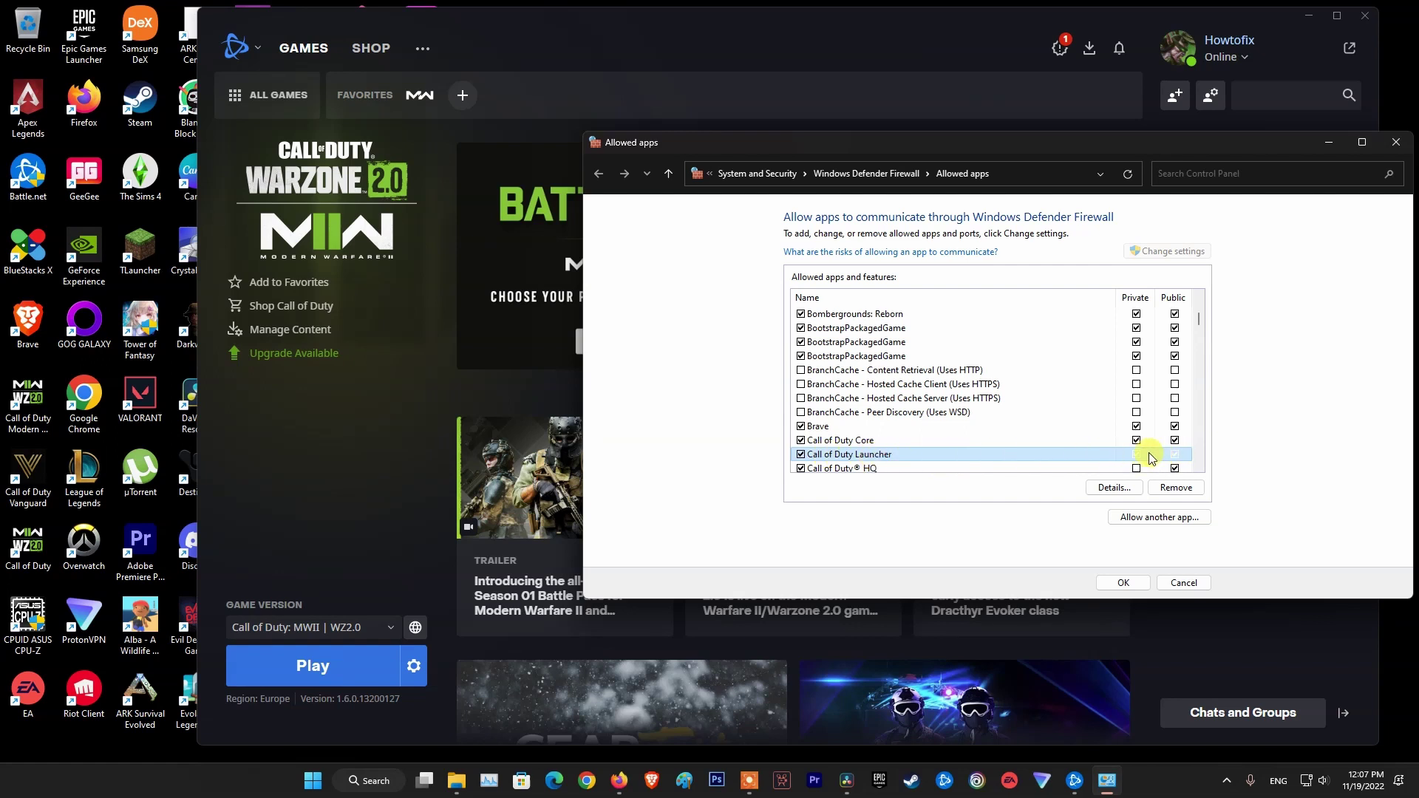
- Try adding Modern Warfare Launcher from the Call of Duty Modern Warfare folder; it's already listed, so cancel
left_click(1167, 520)
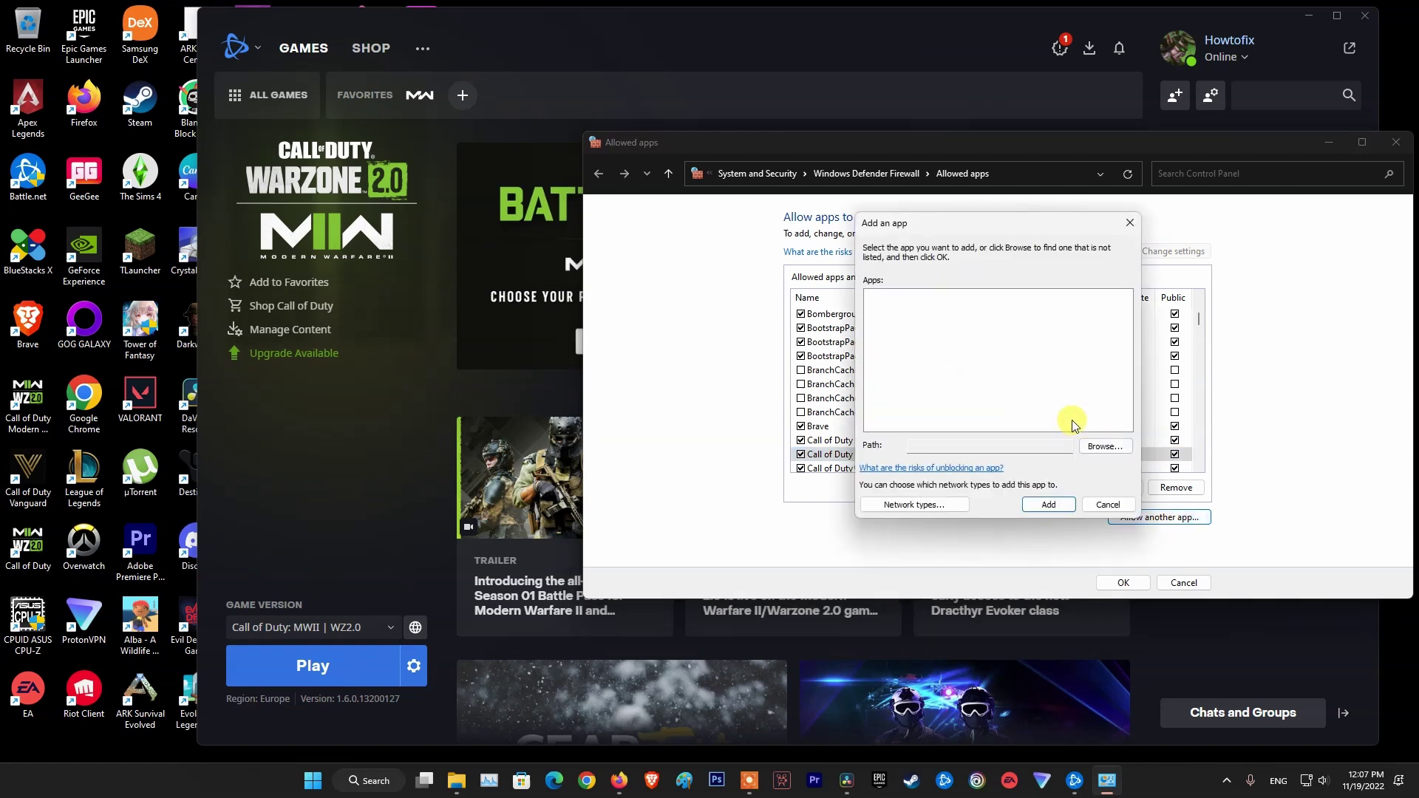
left_click(1102, 445)
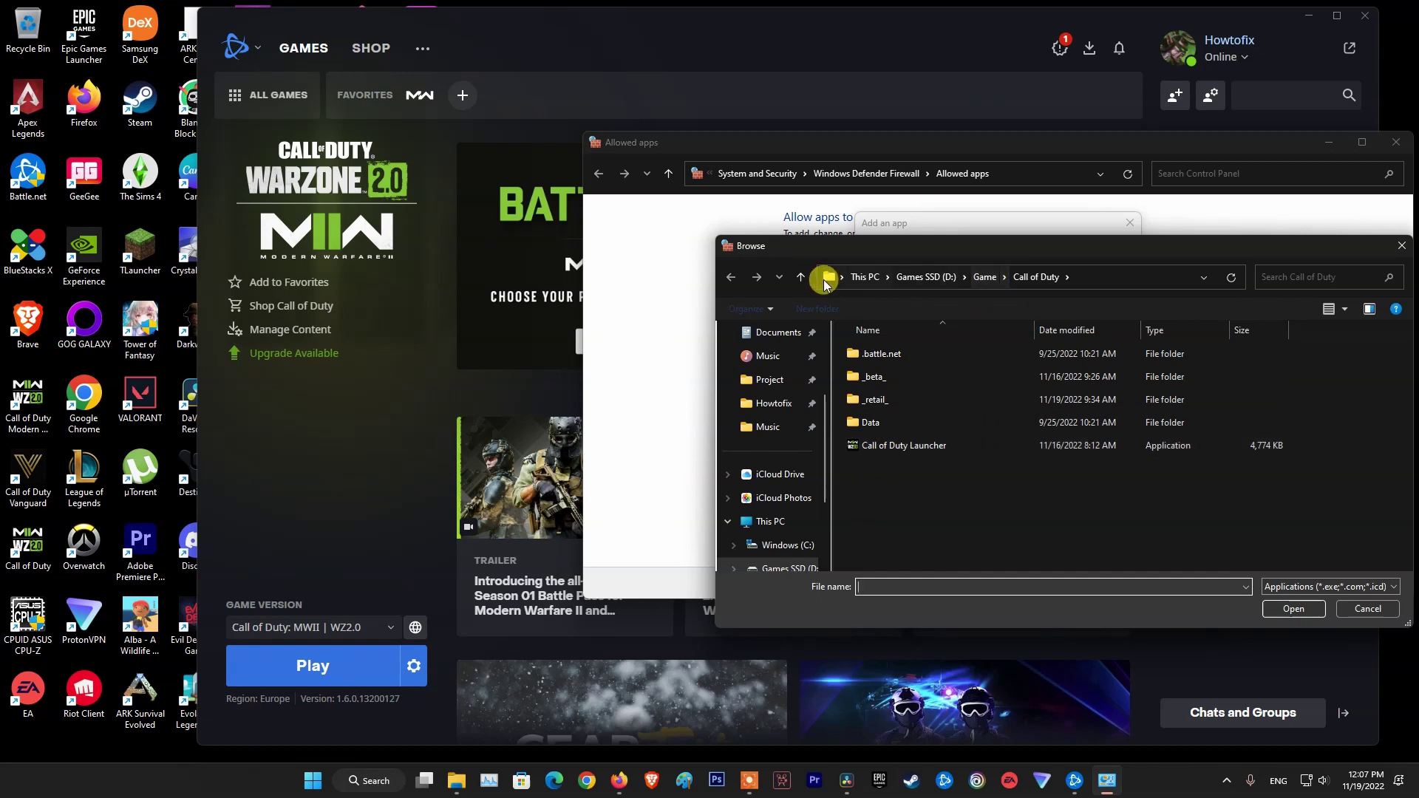
left_click(800, 276)
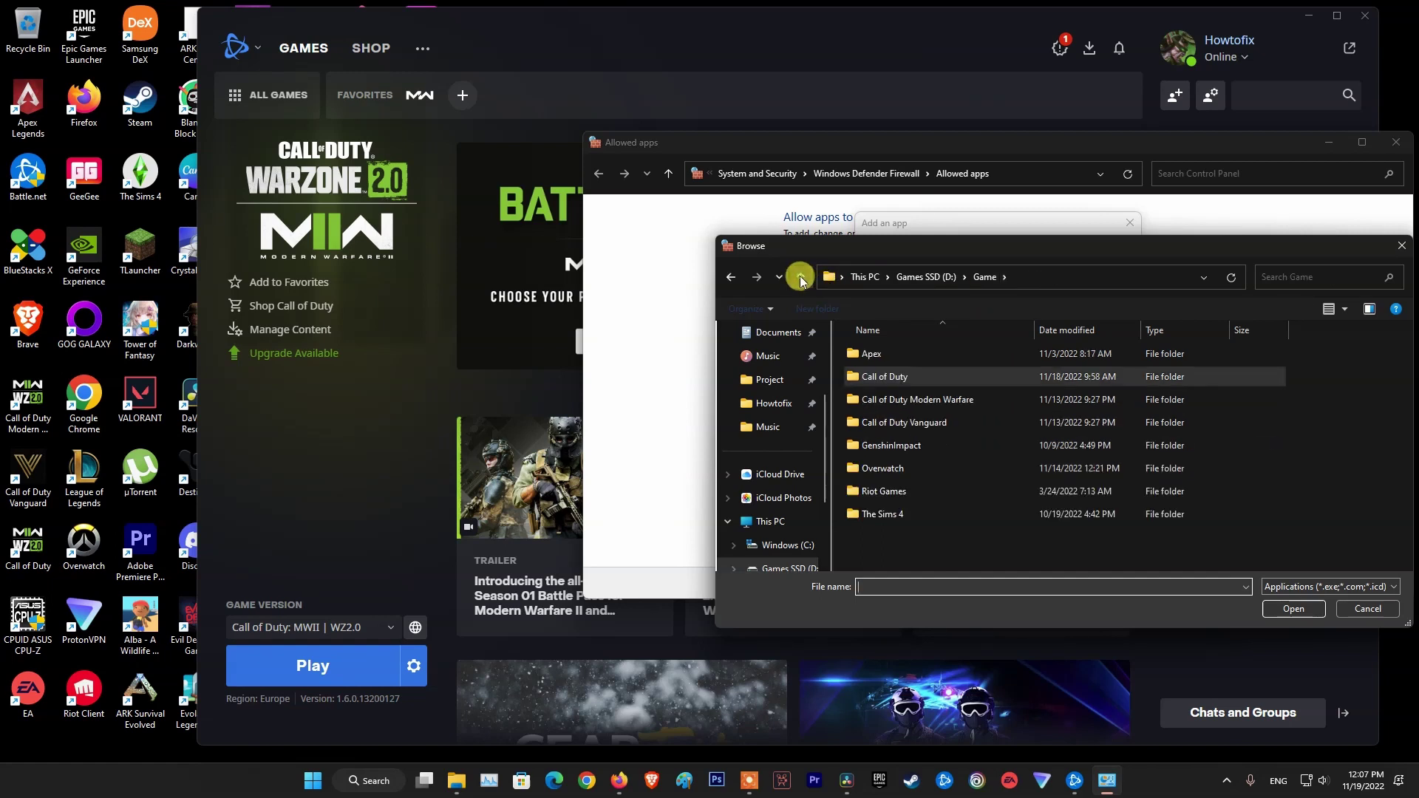
double_click(908, 400)
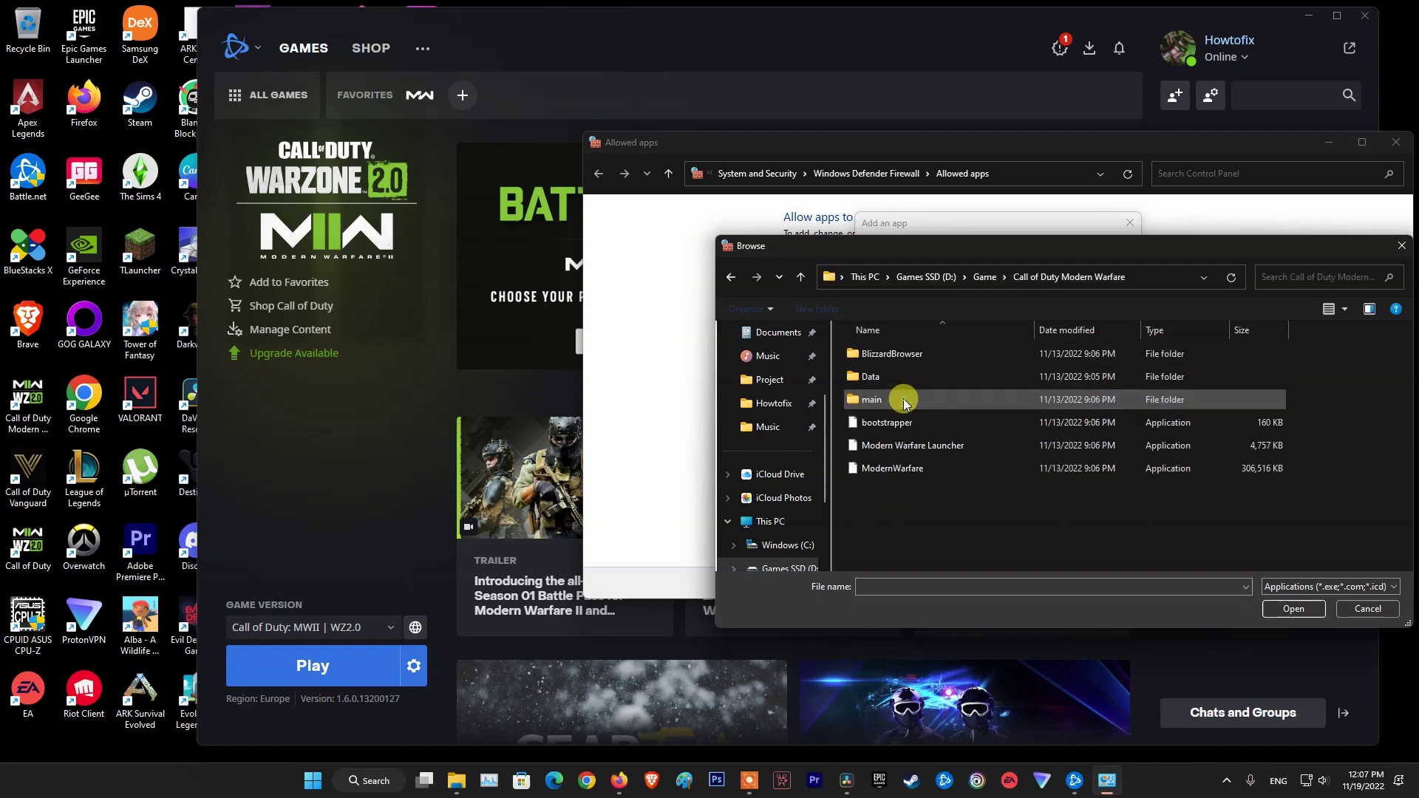
left_click(922, 447)
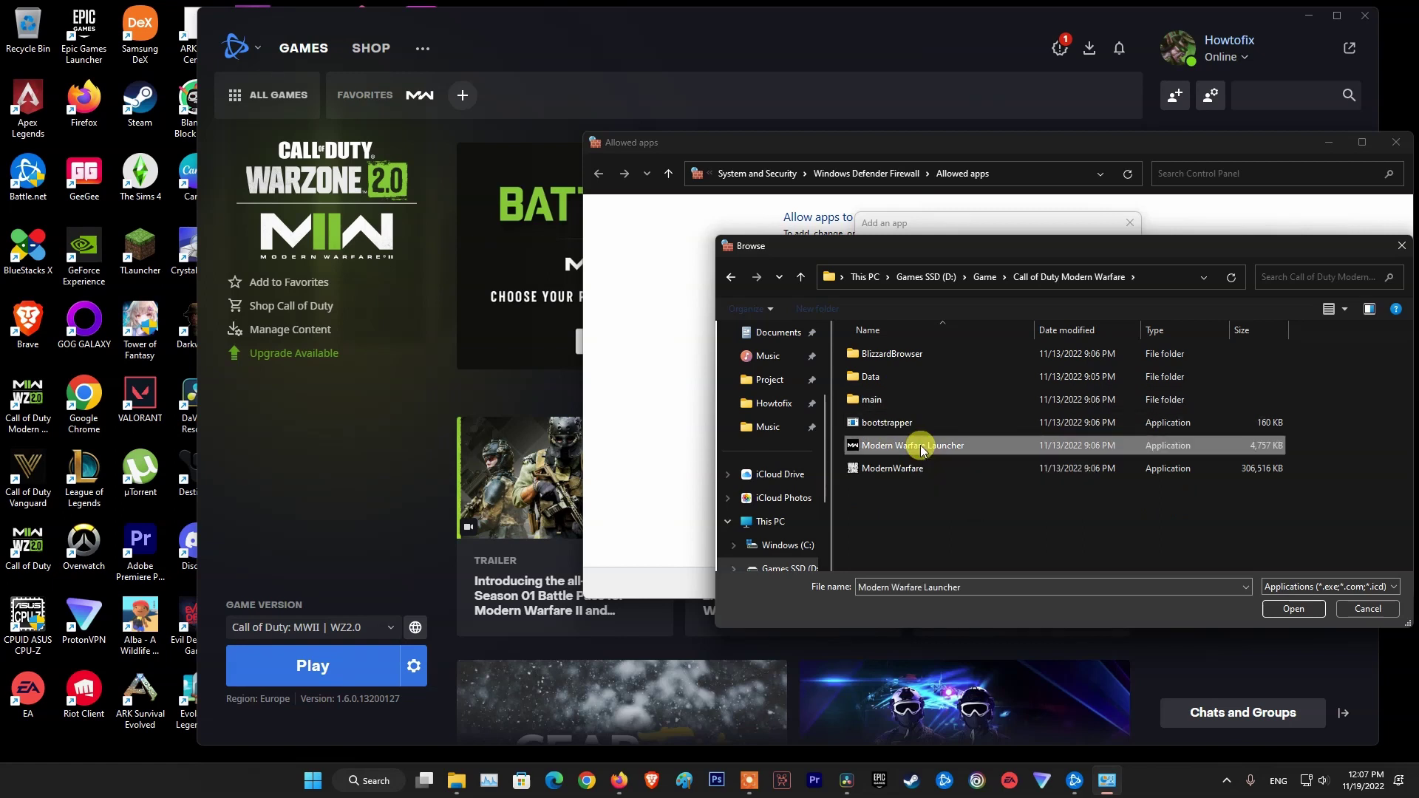
left_click(1294, 608)
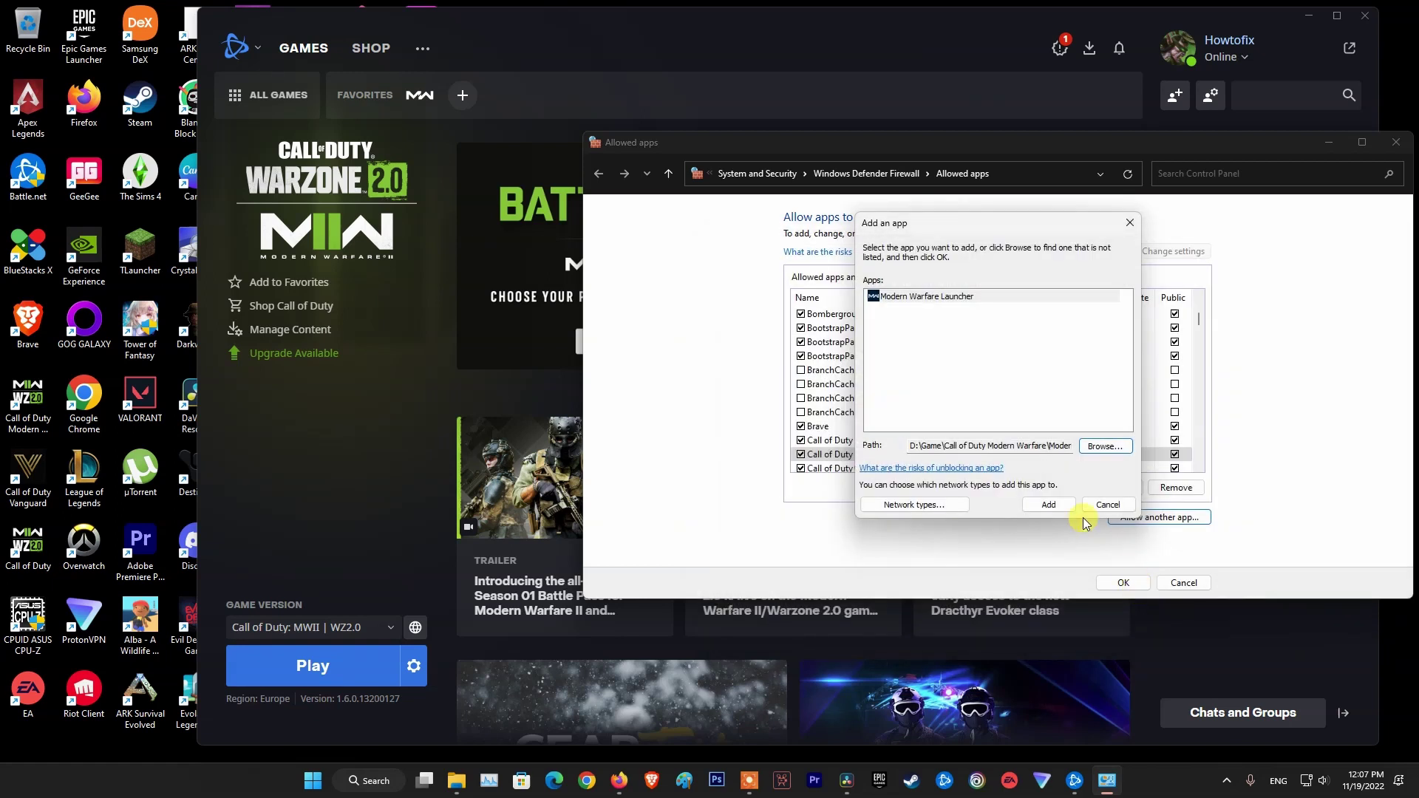
left_click(1062, 506)
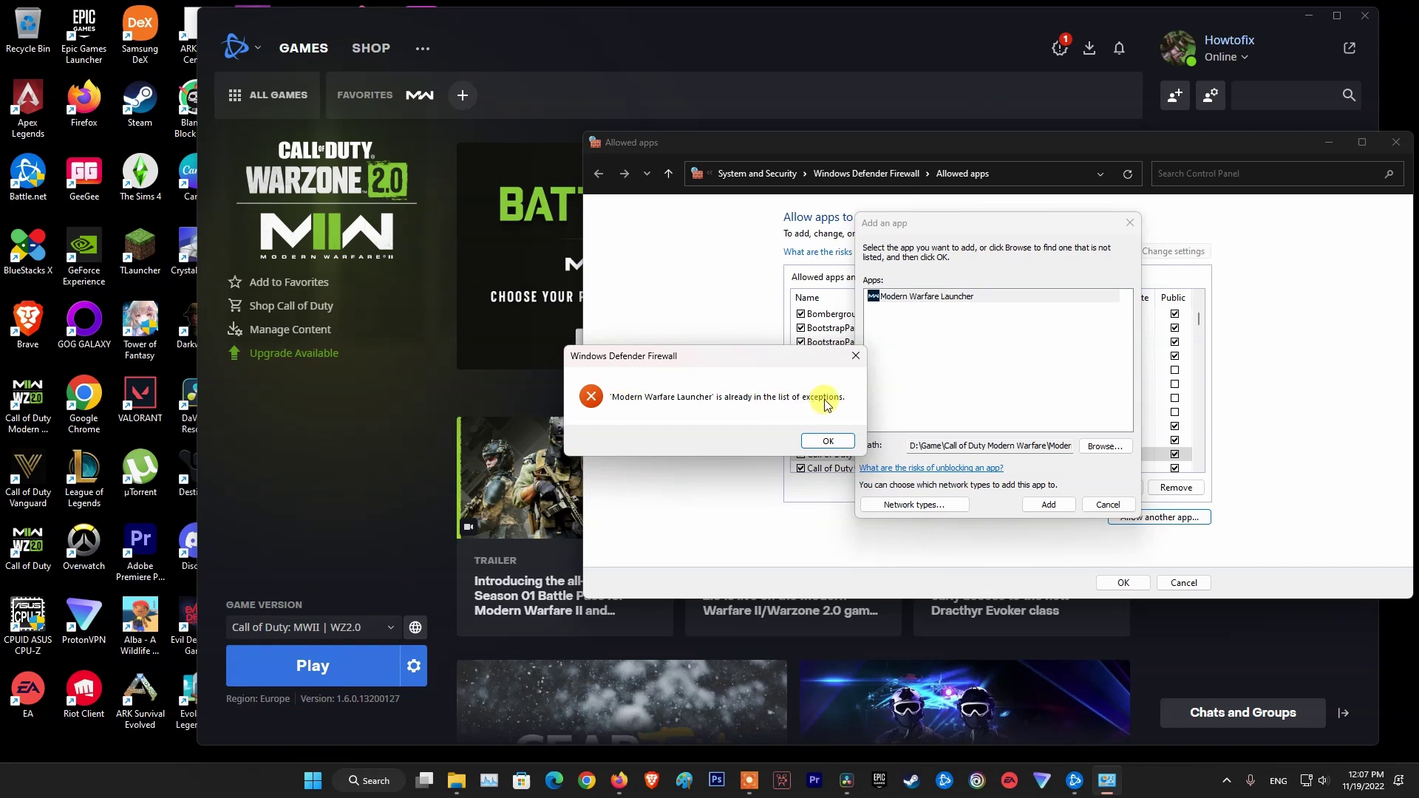
left_click(827, 441)
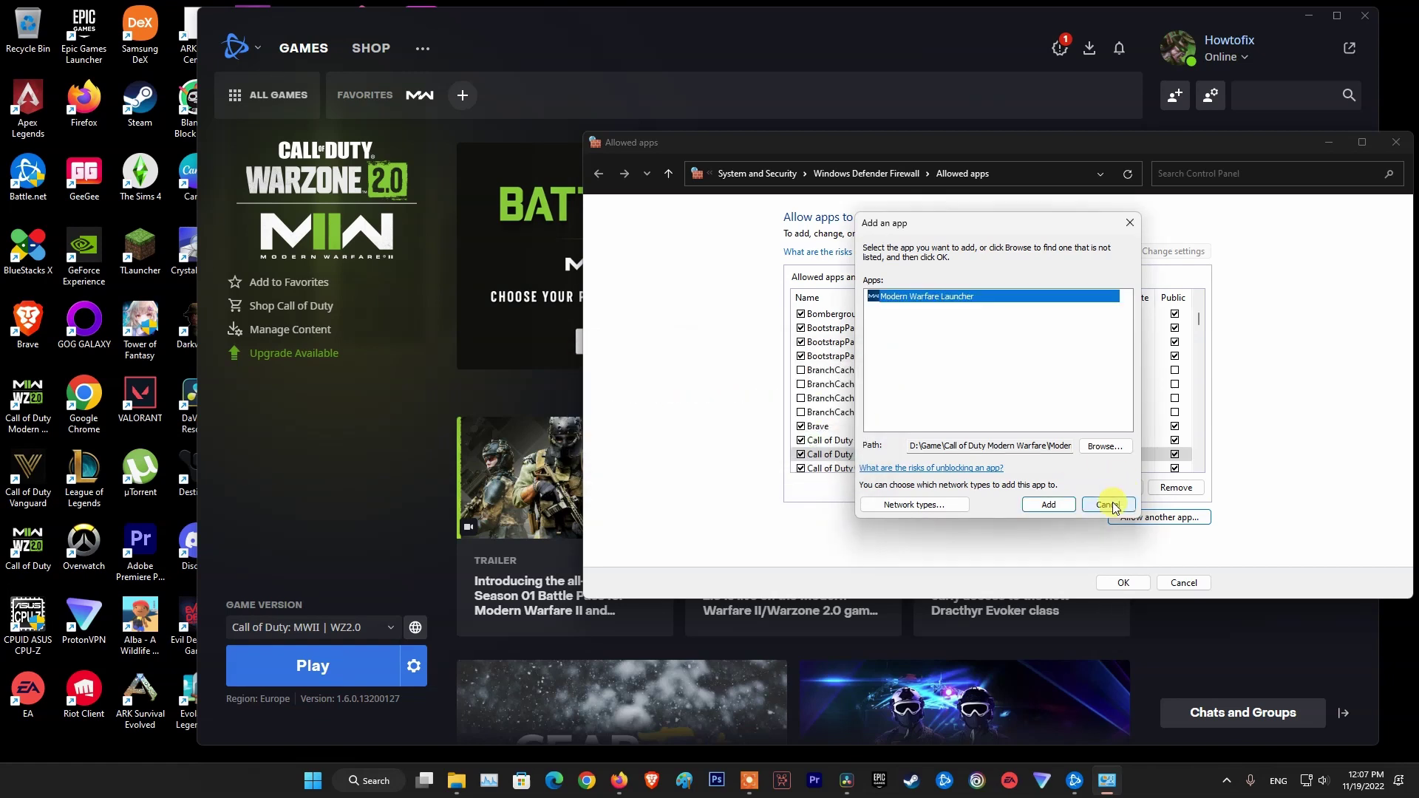
left_click(1115, 507)
- Find Modern Warfare Launcher in the allowed list and save the changes with OK
left_click(846, 441)
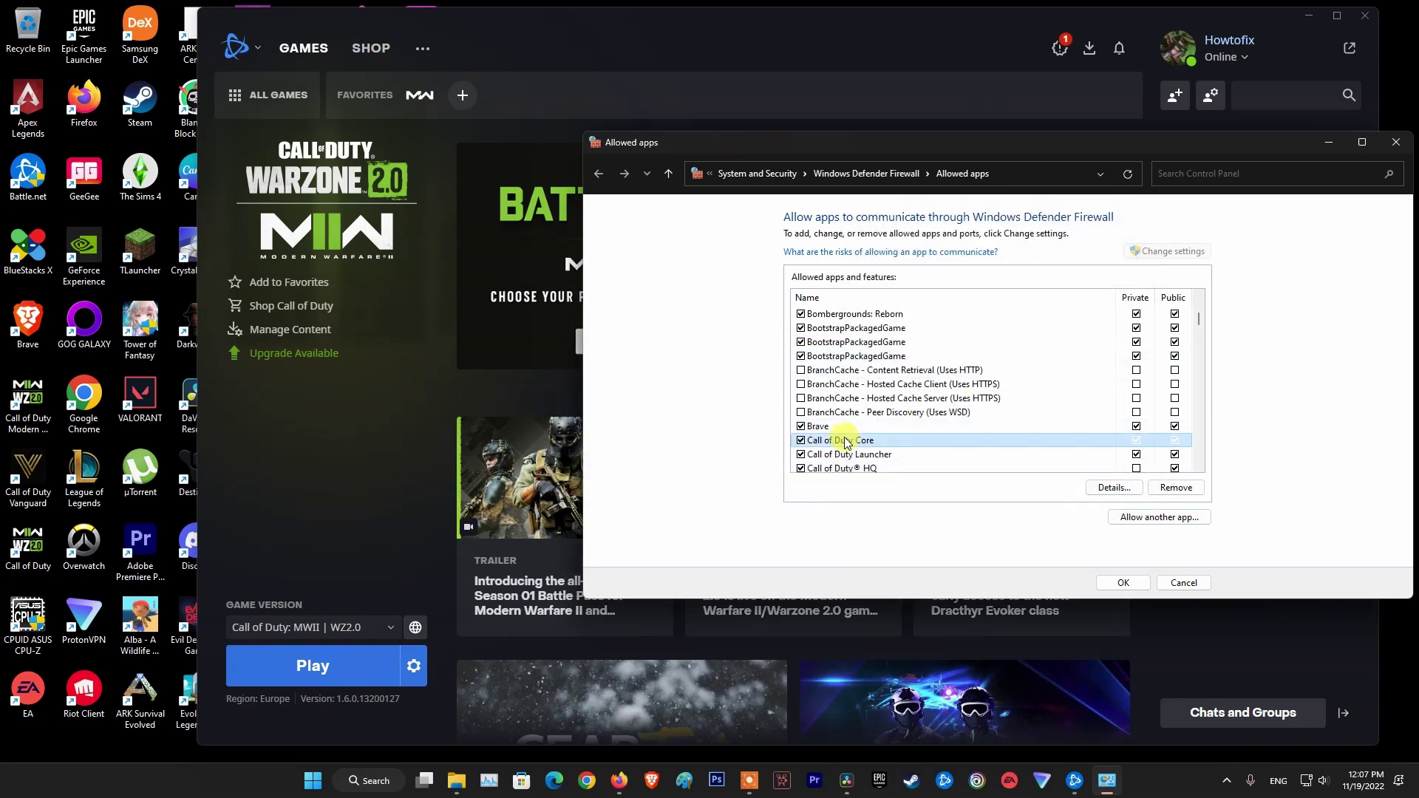
key("m")
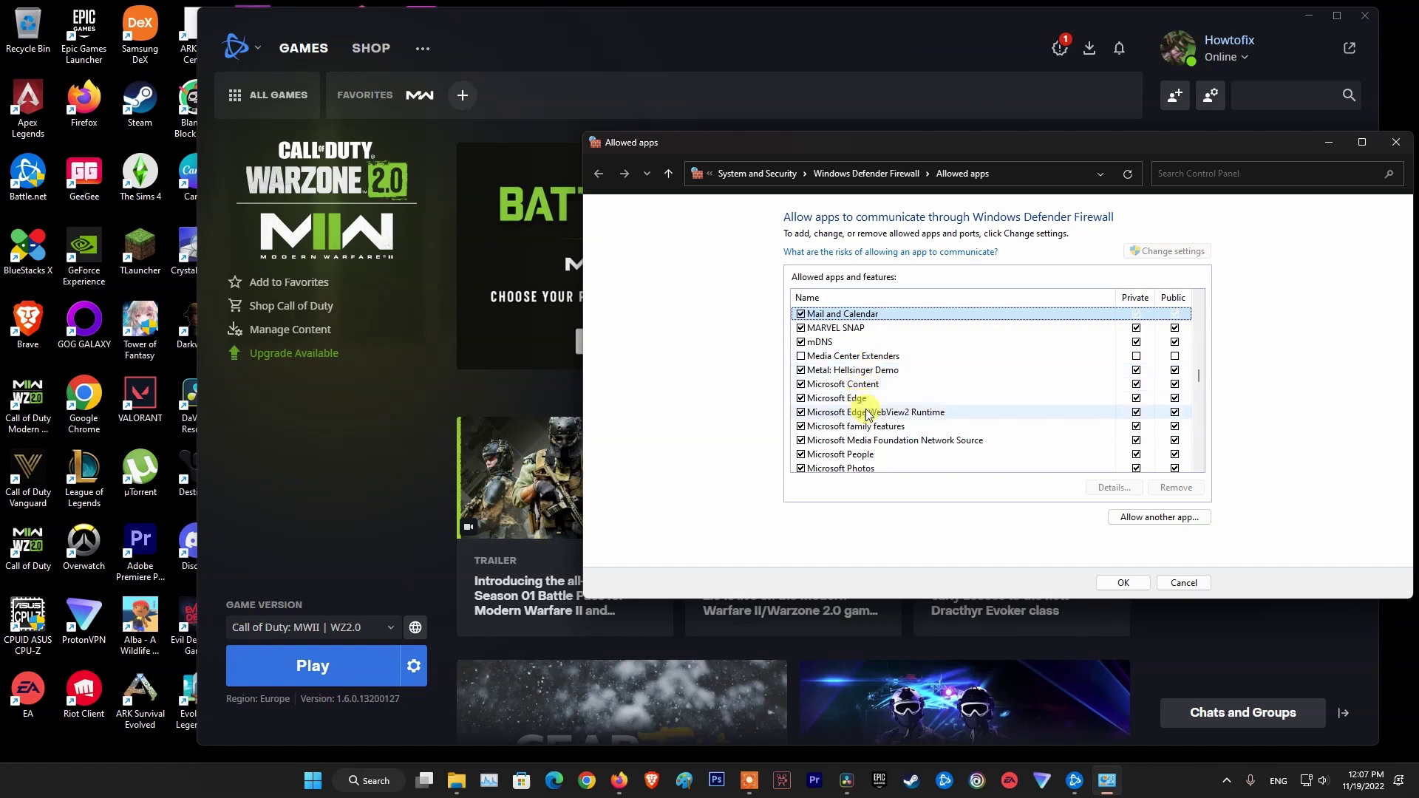
scroll(869, 415, "down", 5)
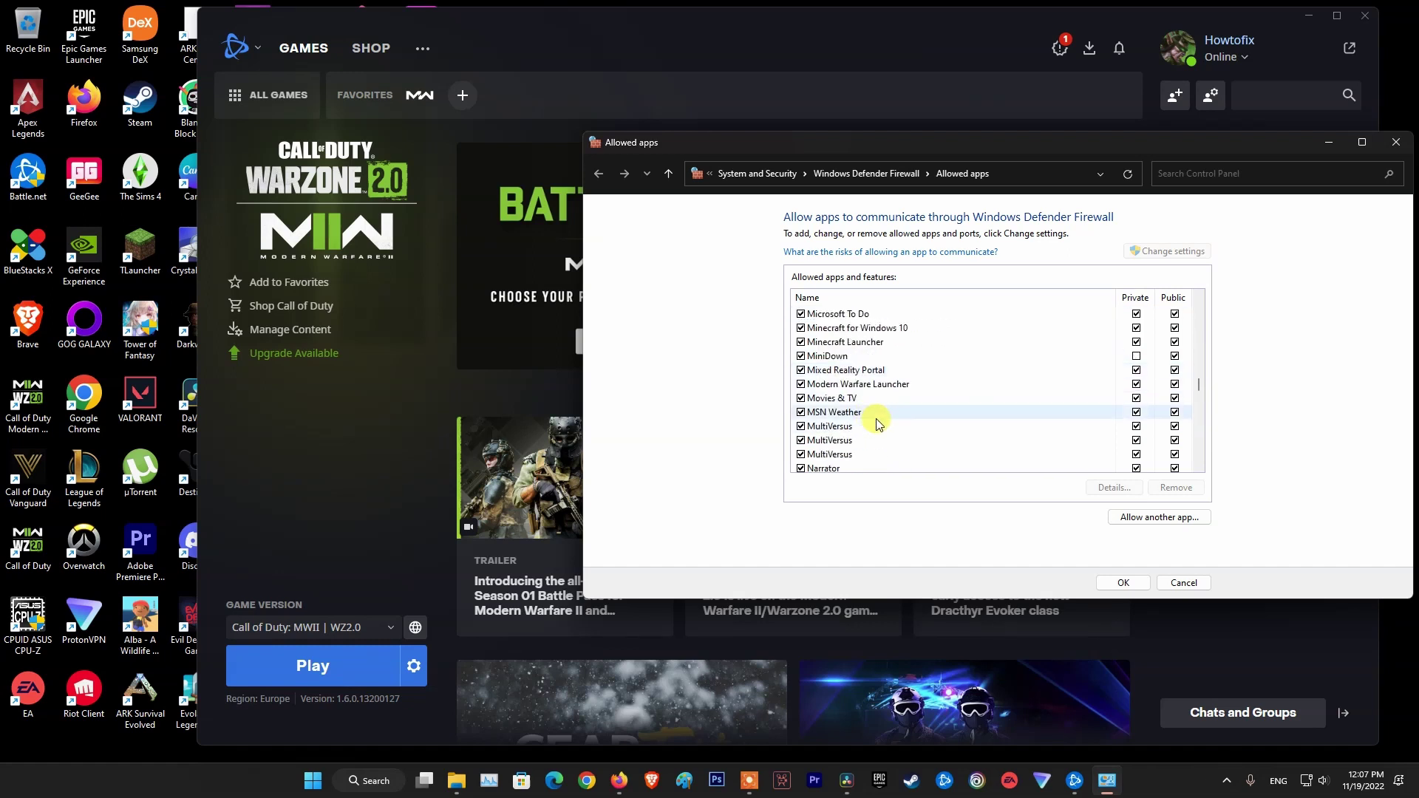
scroll(836, 377, "down", 1)
left_click(835, 347)
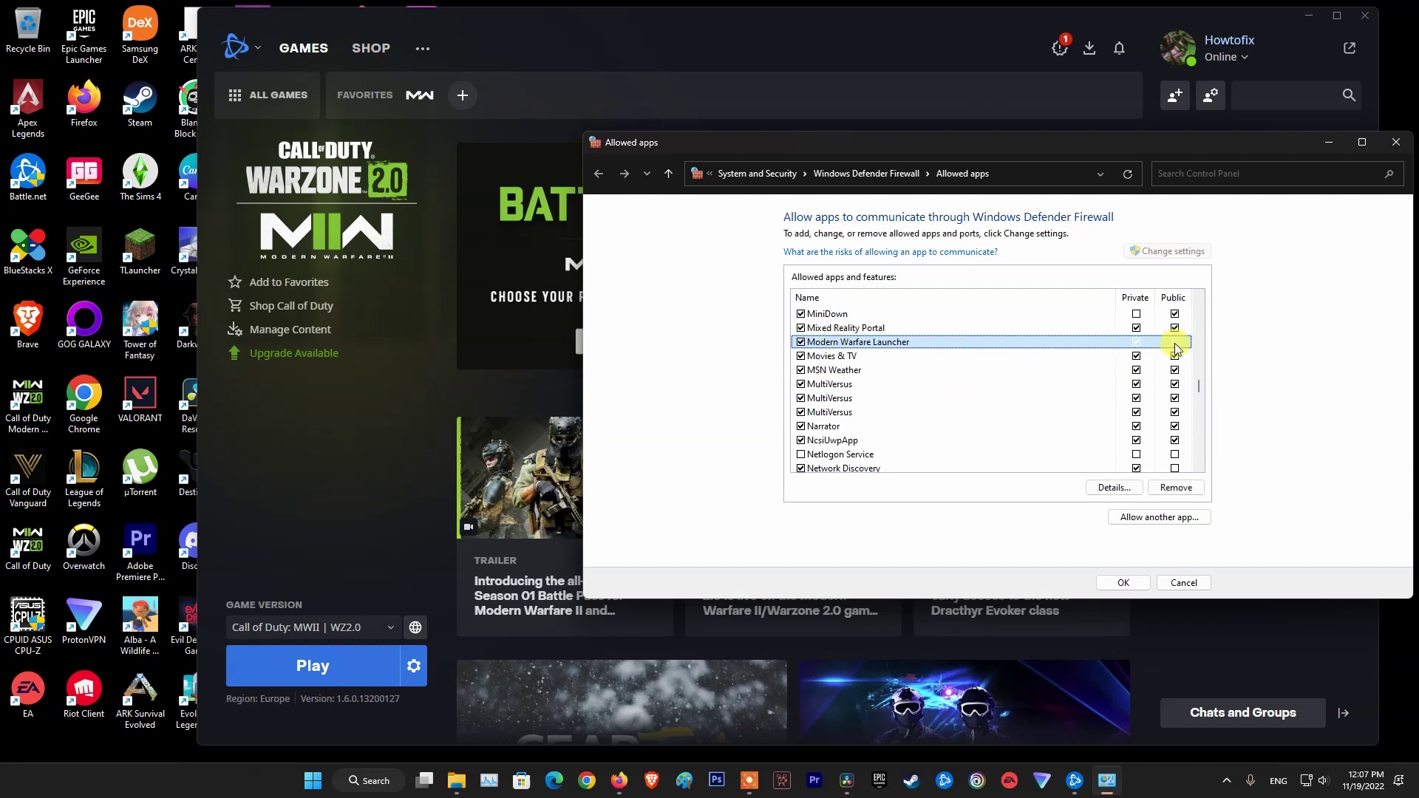
left_click(1125, 583)
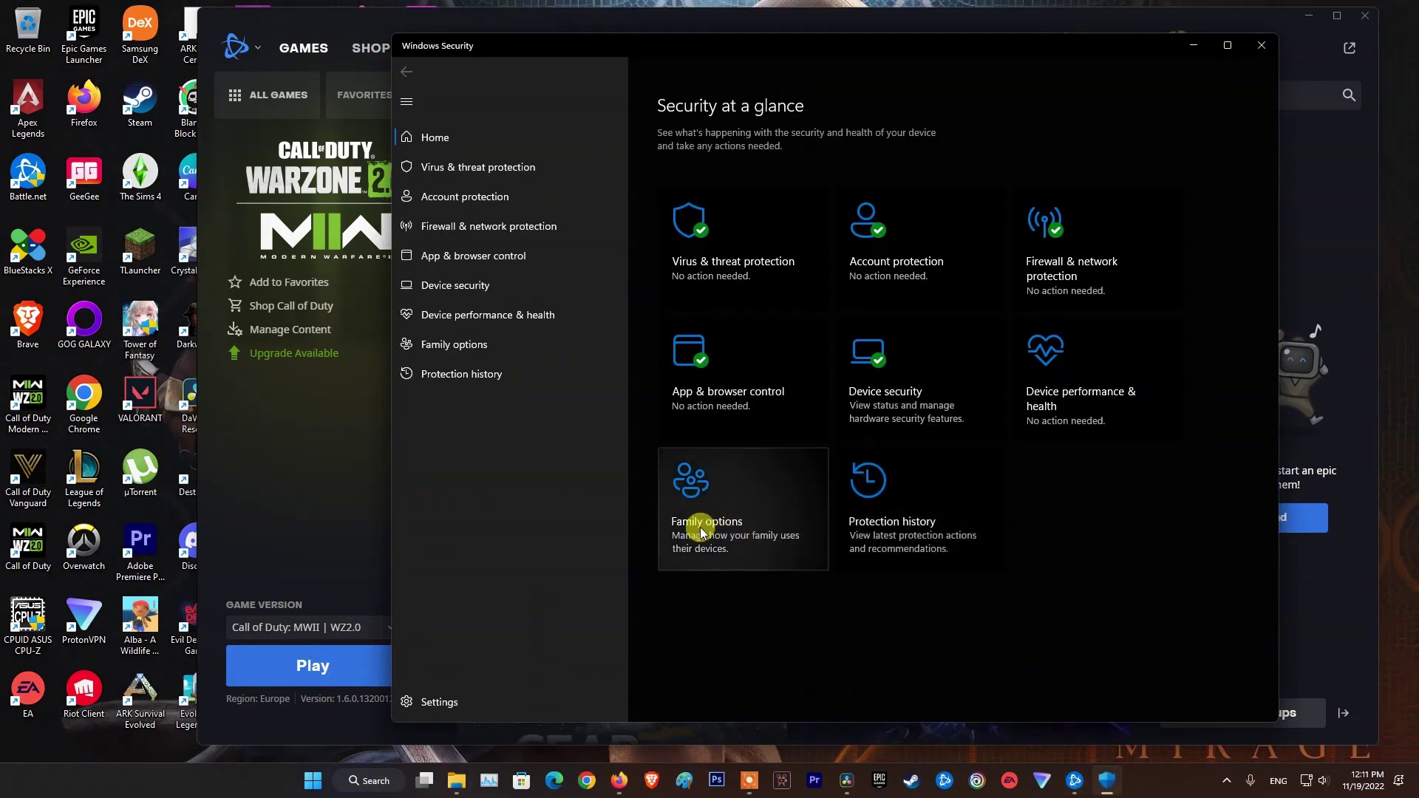
- Switch Real-time protection off in Virus & threat protection settings
left_click(475, 167)
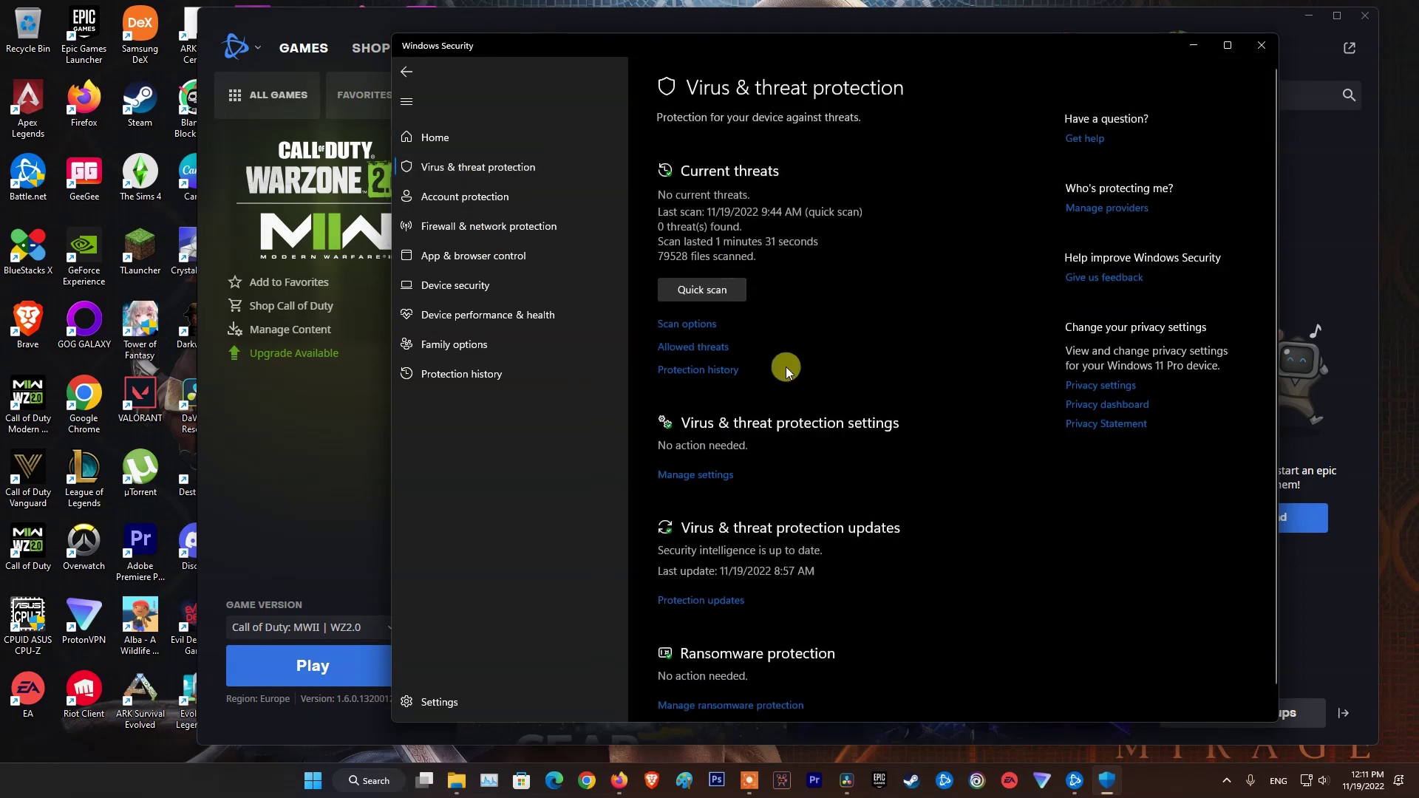
left_click(712, 477)
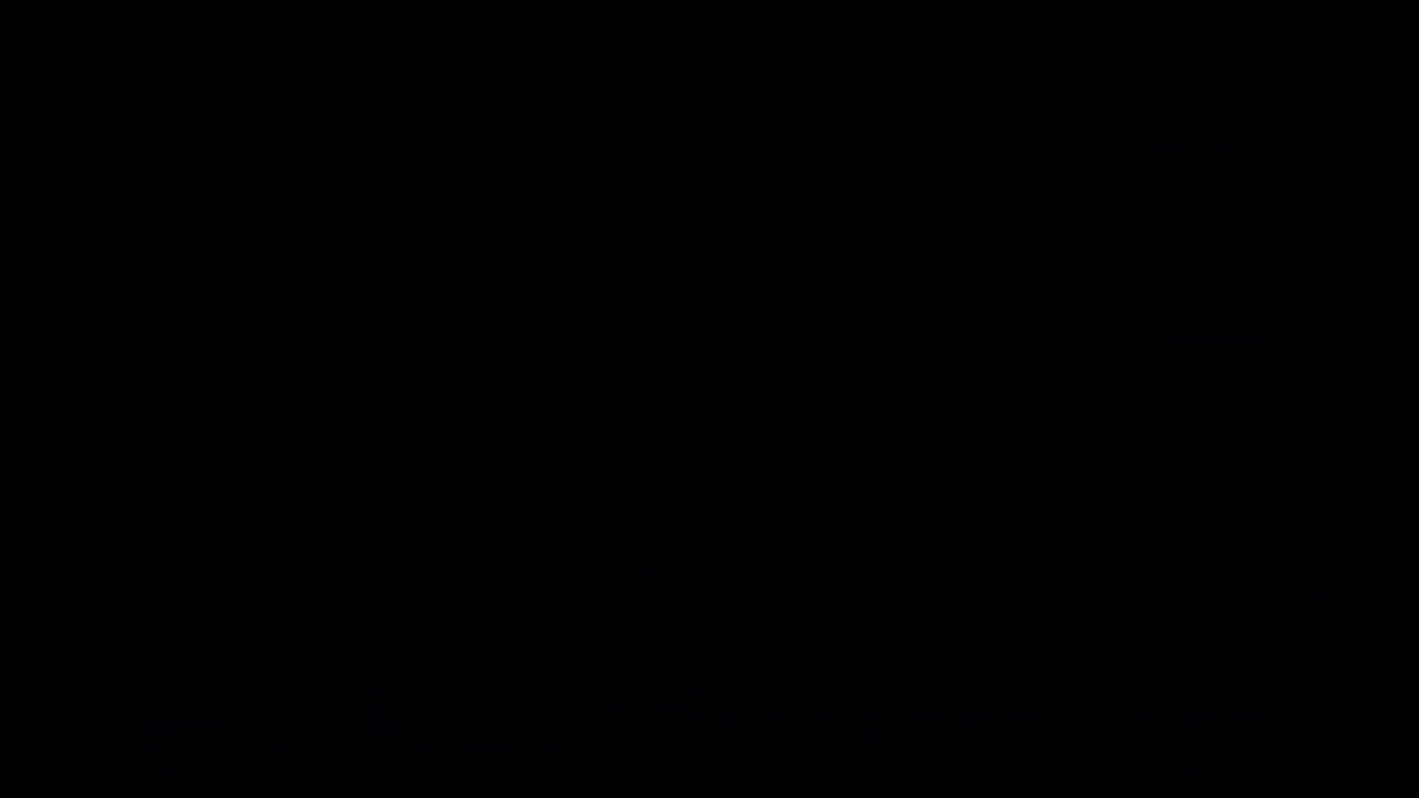
left_click(687, 491)
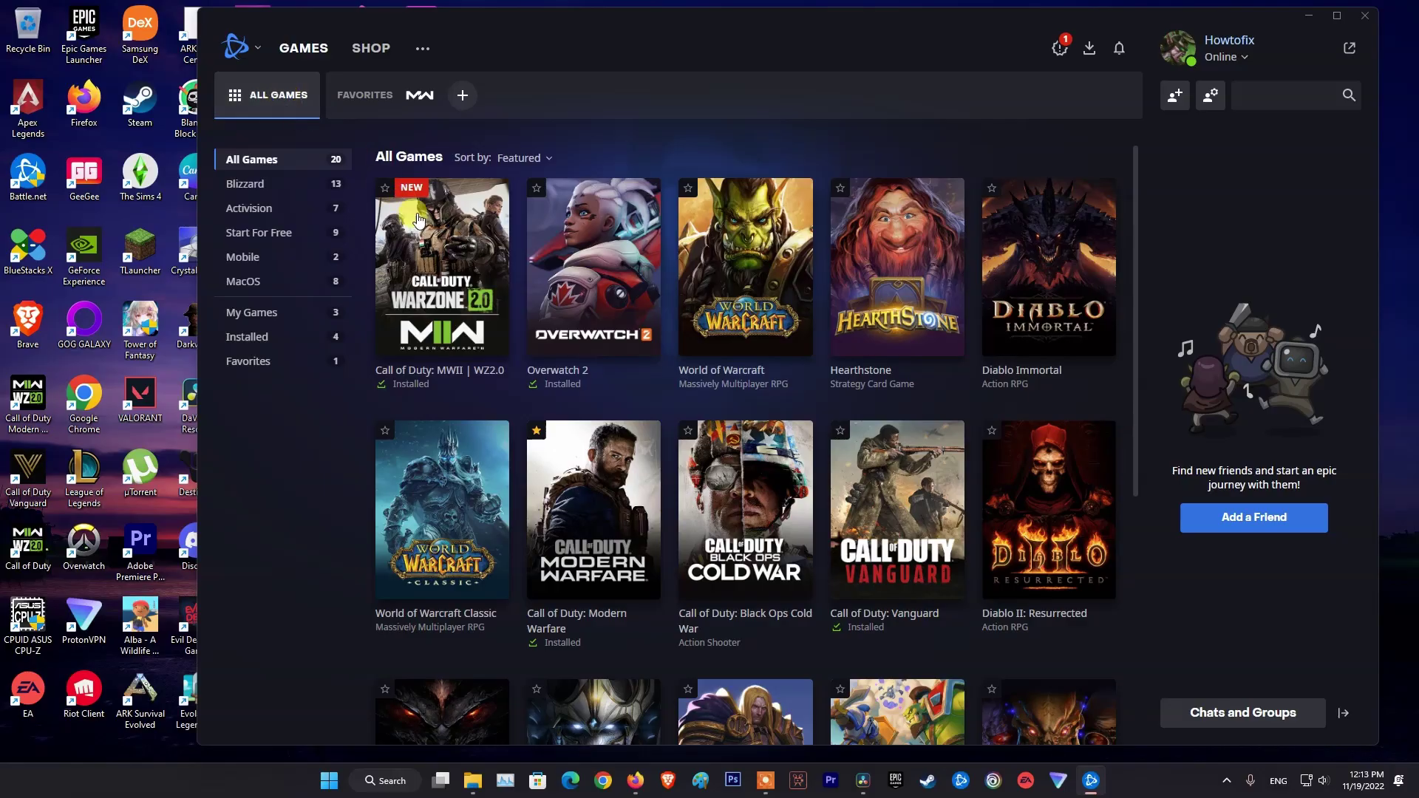
- Begin a Scan and Repair of Call of Duty MWII | WZ2.0
left_click(431, 264)
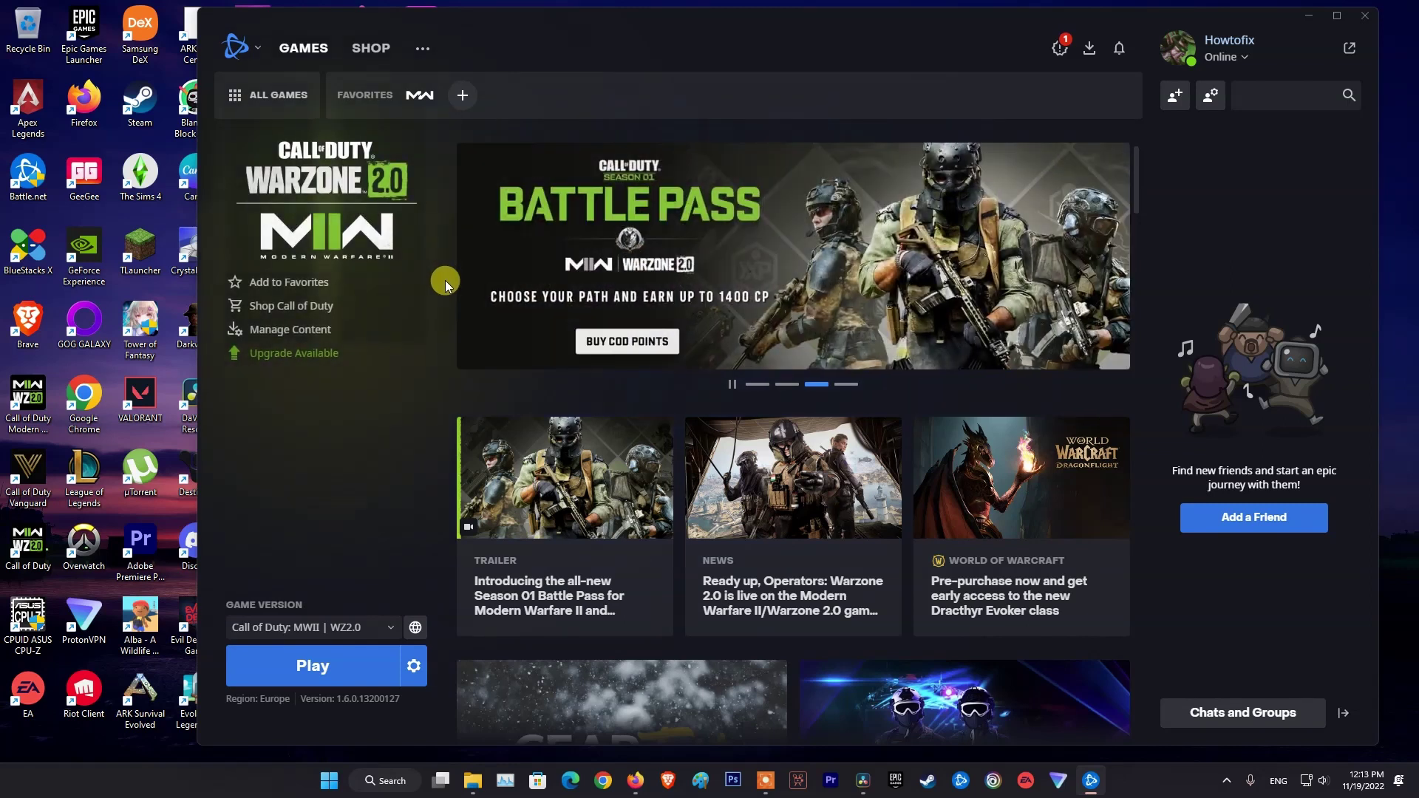
left_click(414, 666)
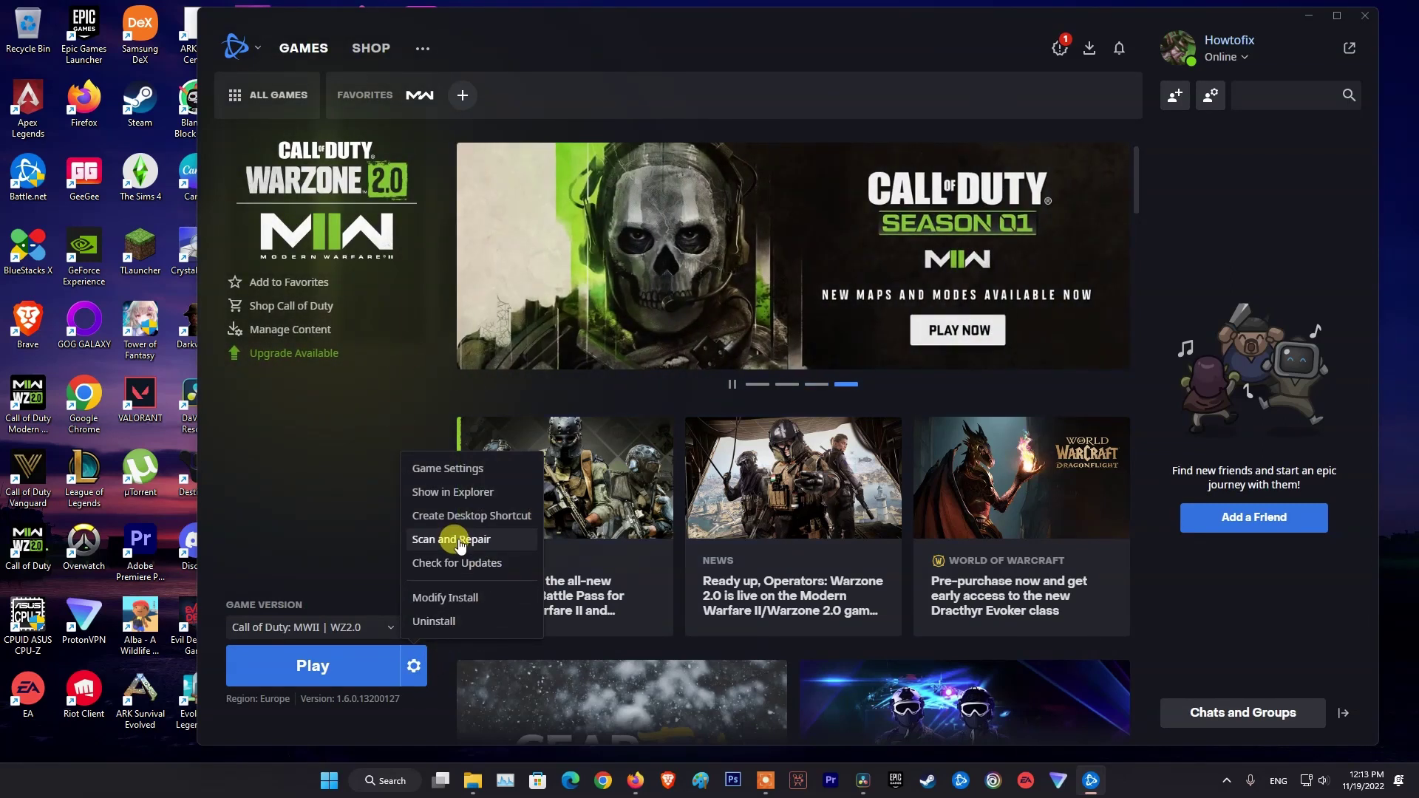
left_click(460, 541)
left_click(684, 348)
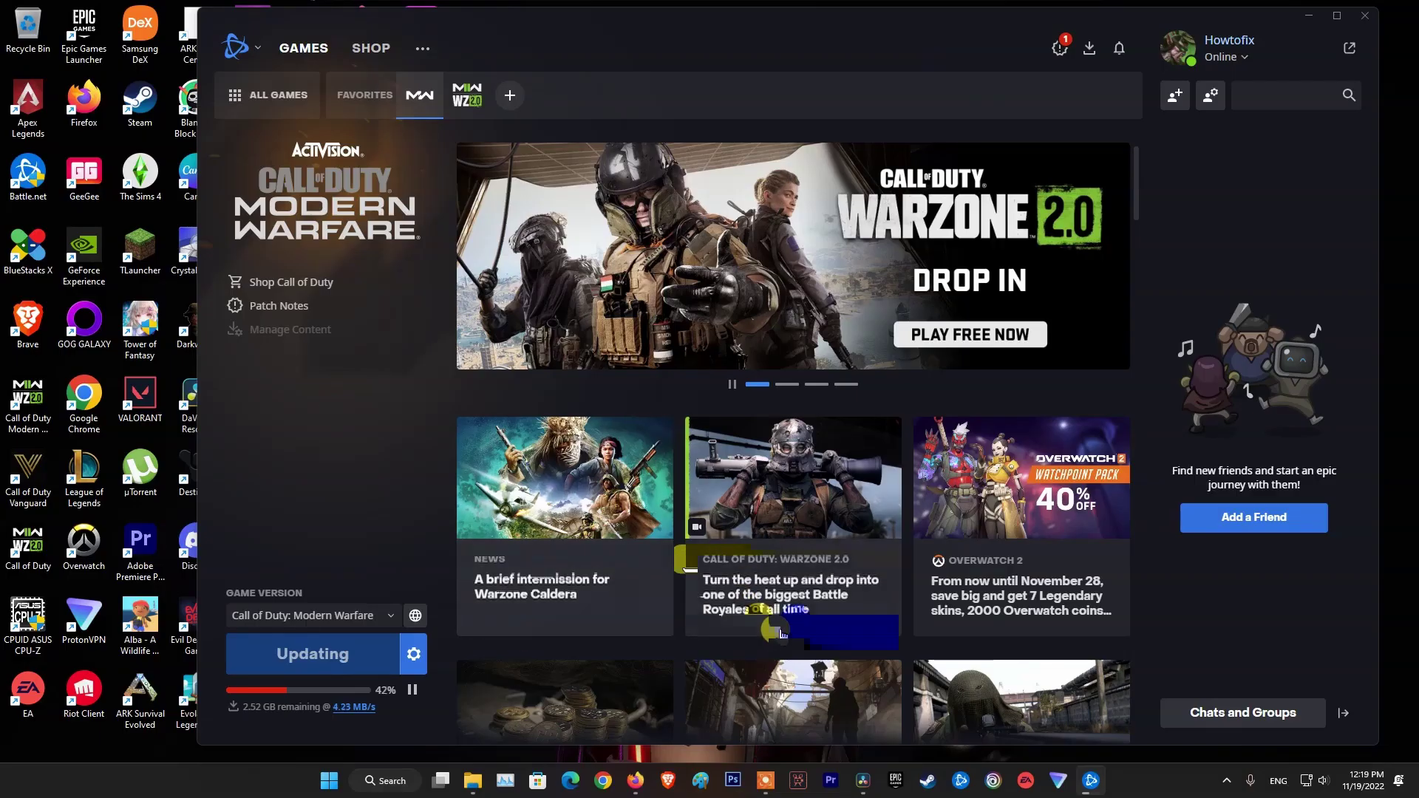
- Exit Battle.net from the tray, confirming despite the download in progress
left_click(1228, 783)
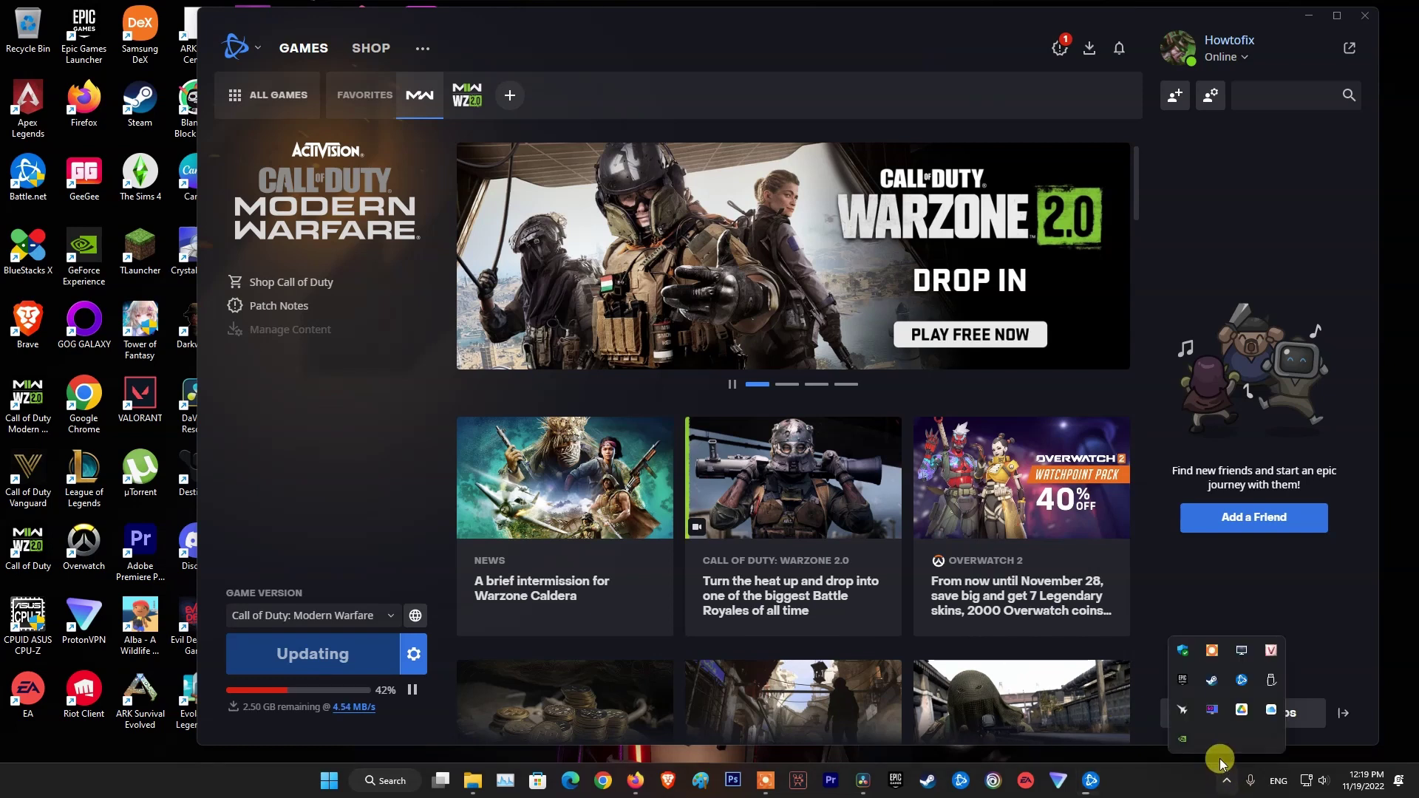
right_click(1239, 684)
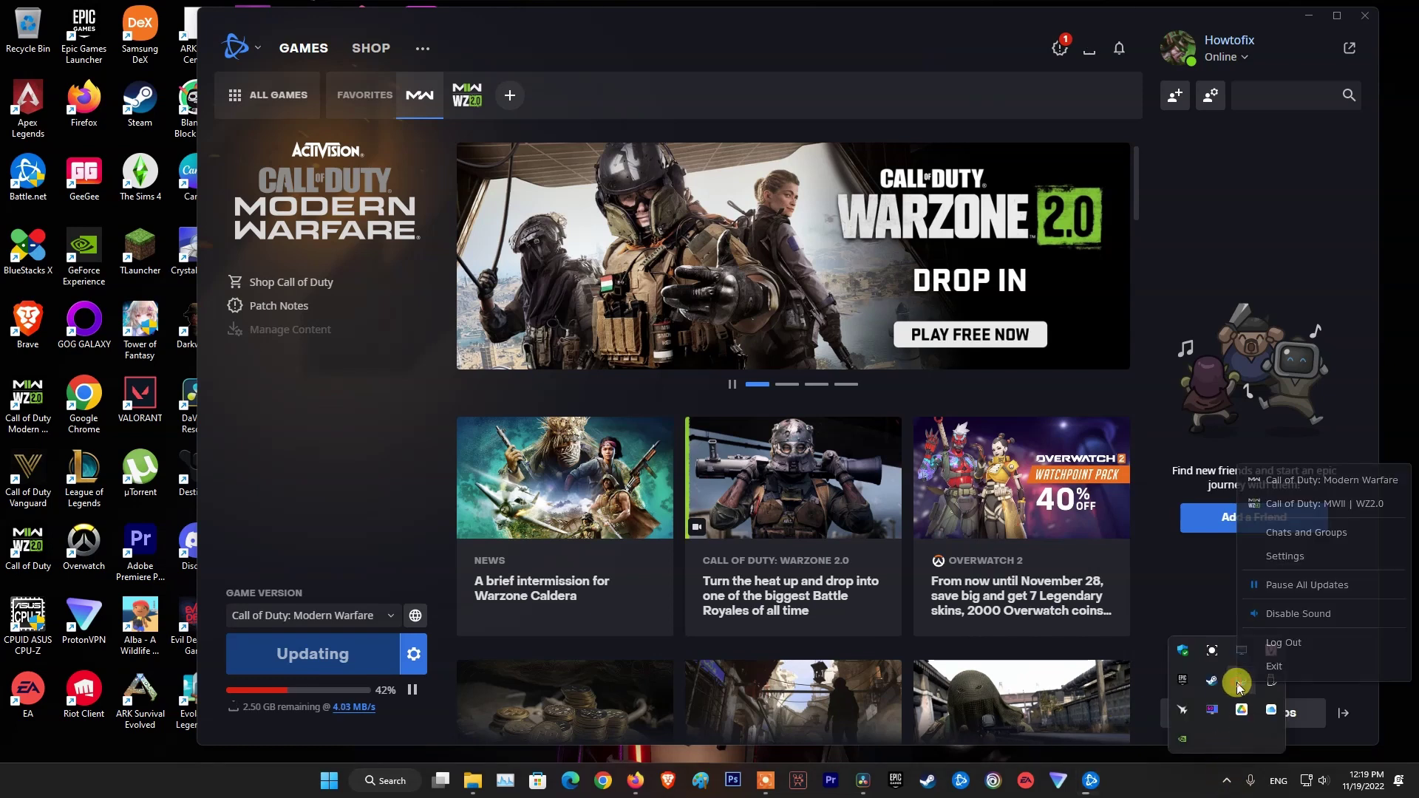
left_click(1271, 666)
left_click(718, 324)
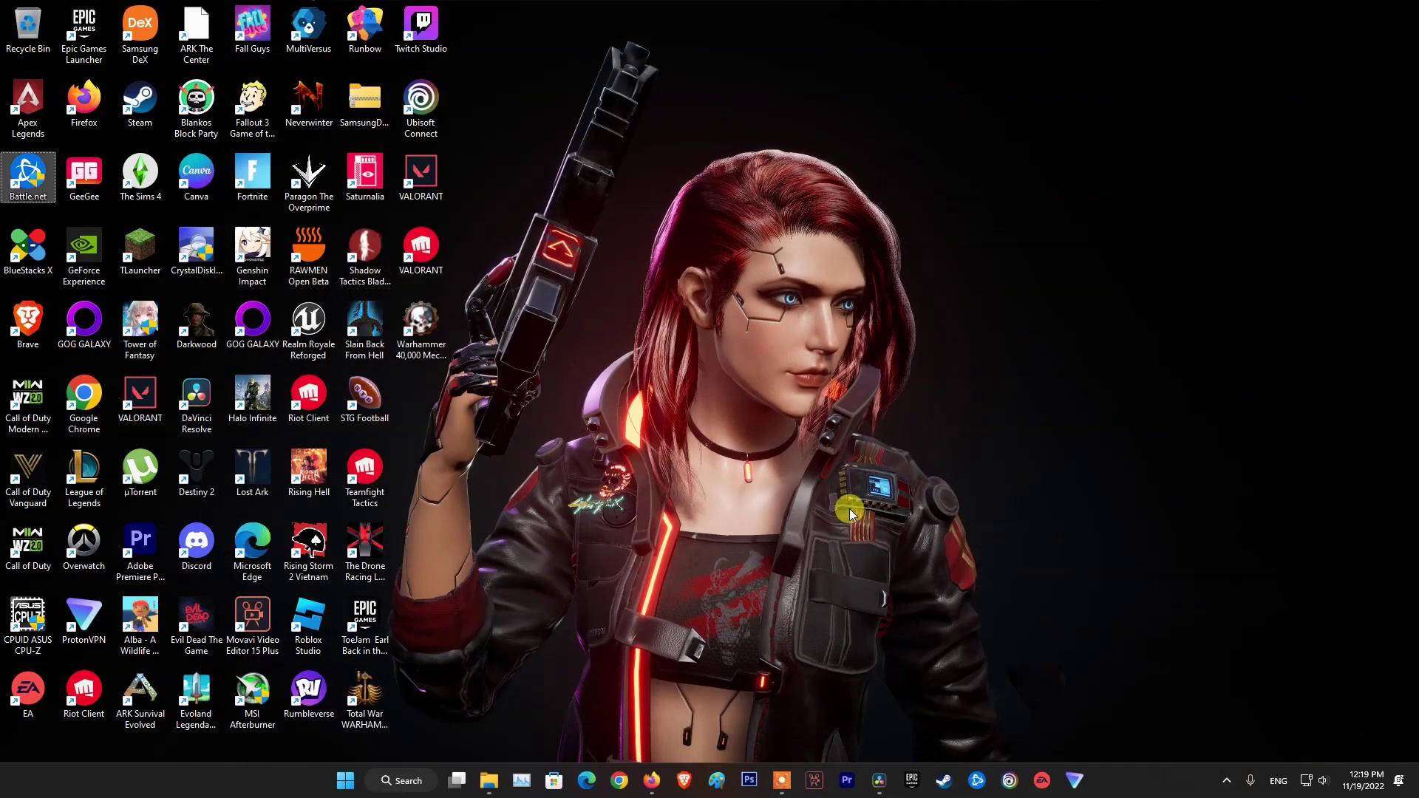
- Open the %localappdata% folder from the Run box history
key("super+r")
left_click_drag(164, 624, 686, 509)
left_click(811, 569)
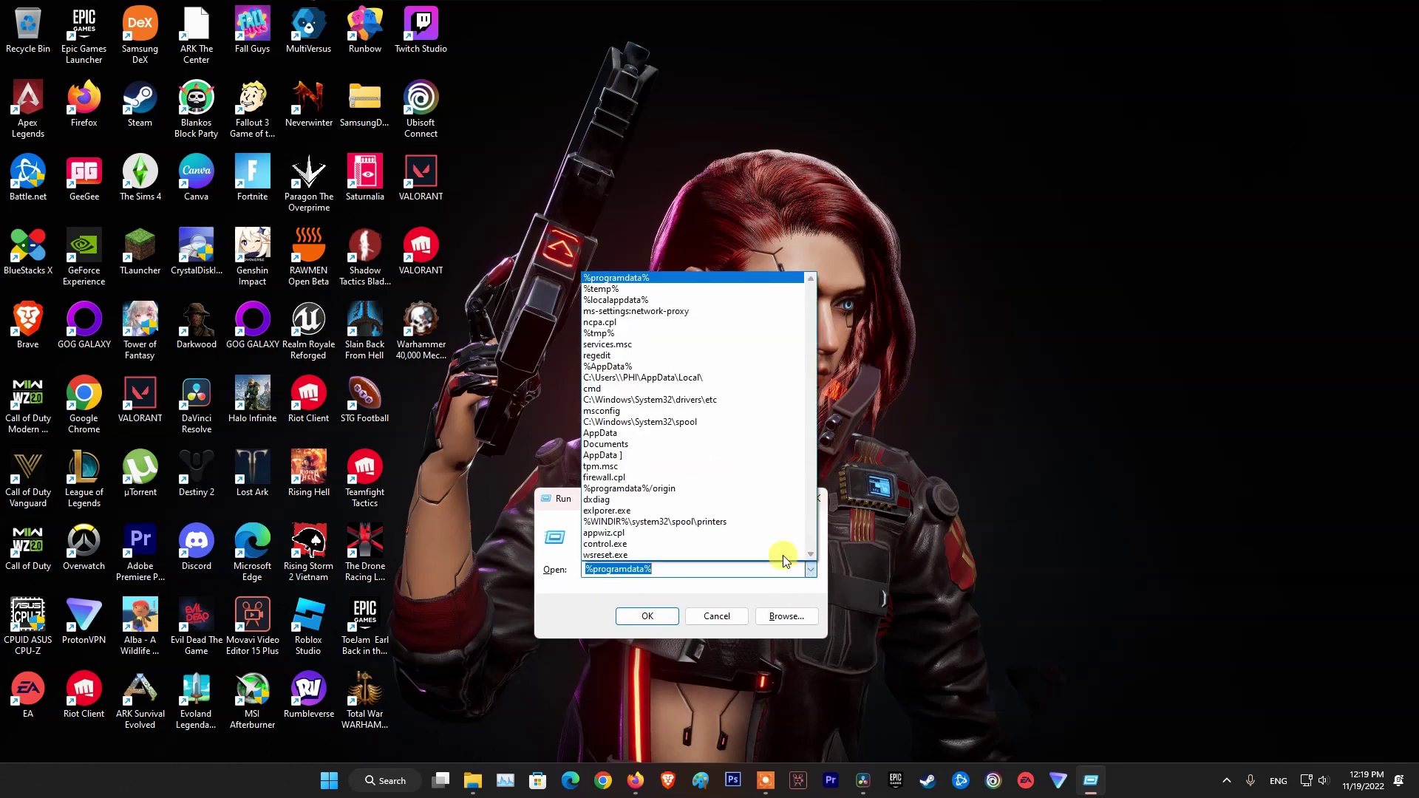
left_click(615, 300)
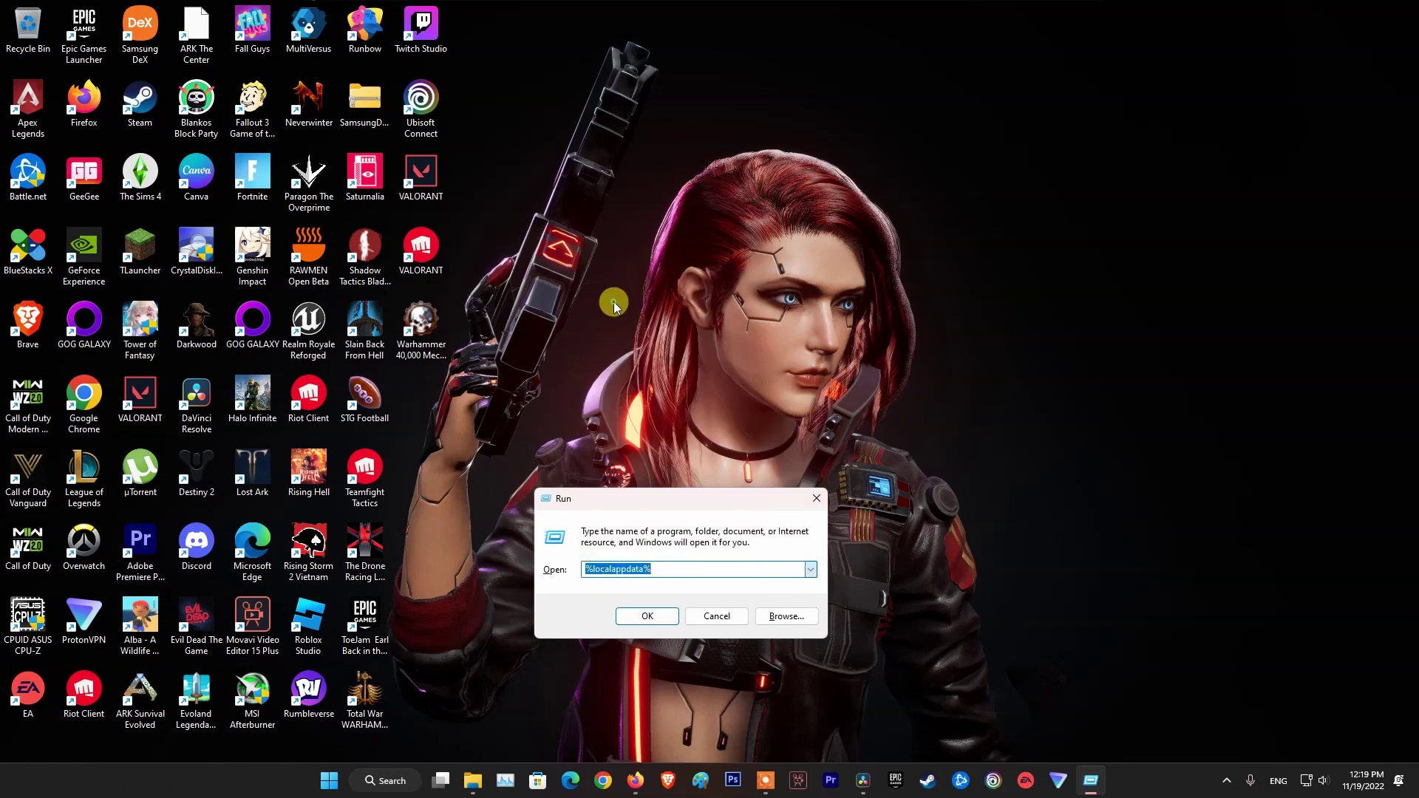
left_click(645, 613)
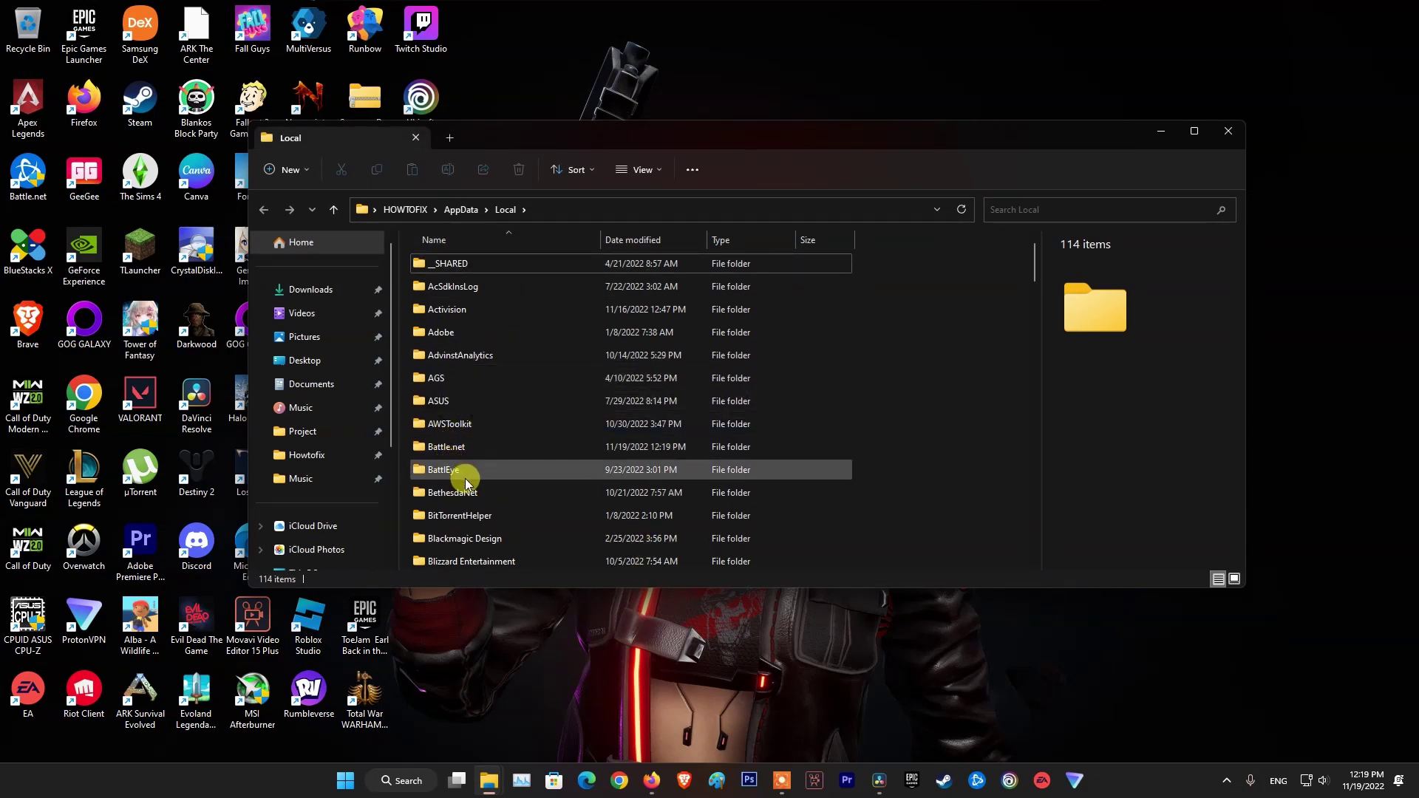
- Select the Battle.net and Blizzard Entertainment folders for deletion, then close the window
left_click(454, 449)
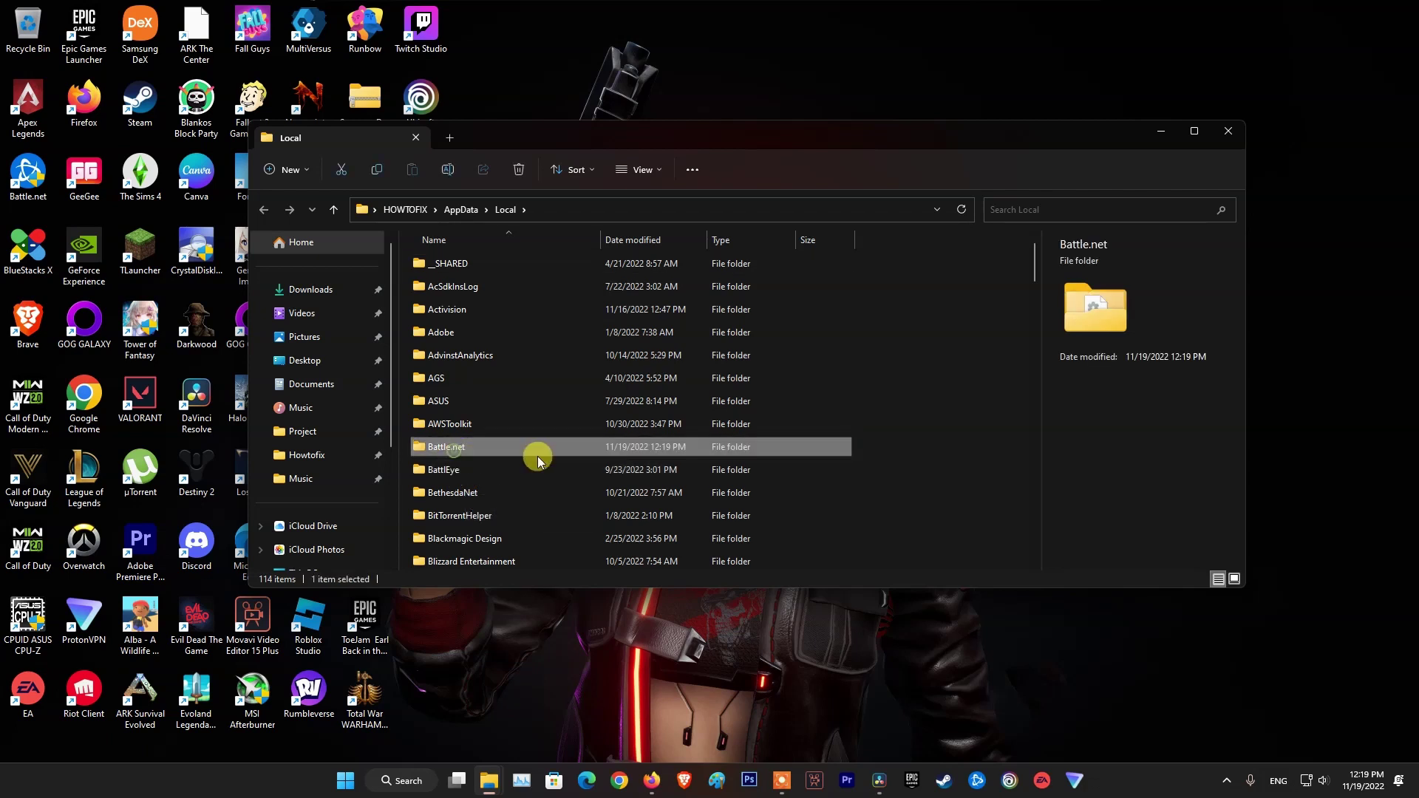
scroll(474, 397, "down", 1)
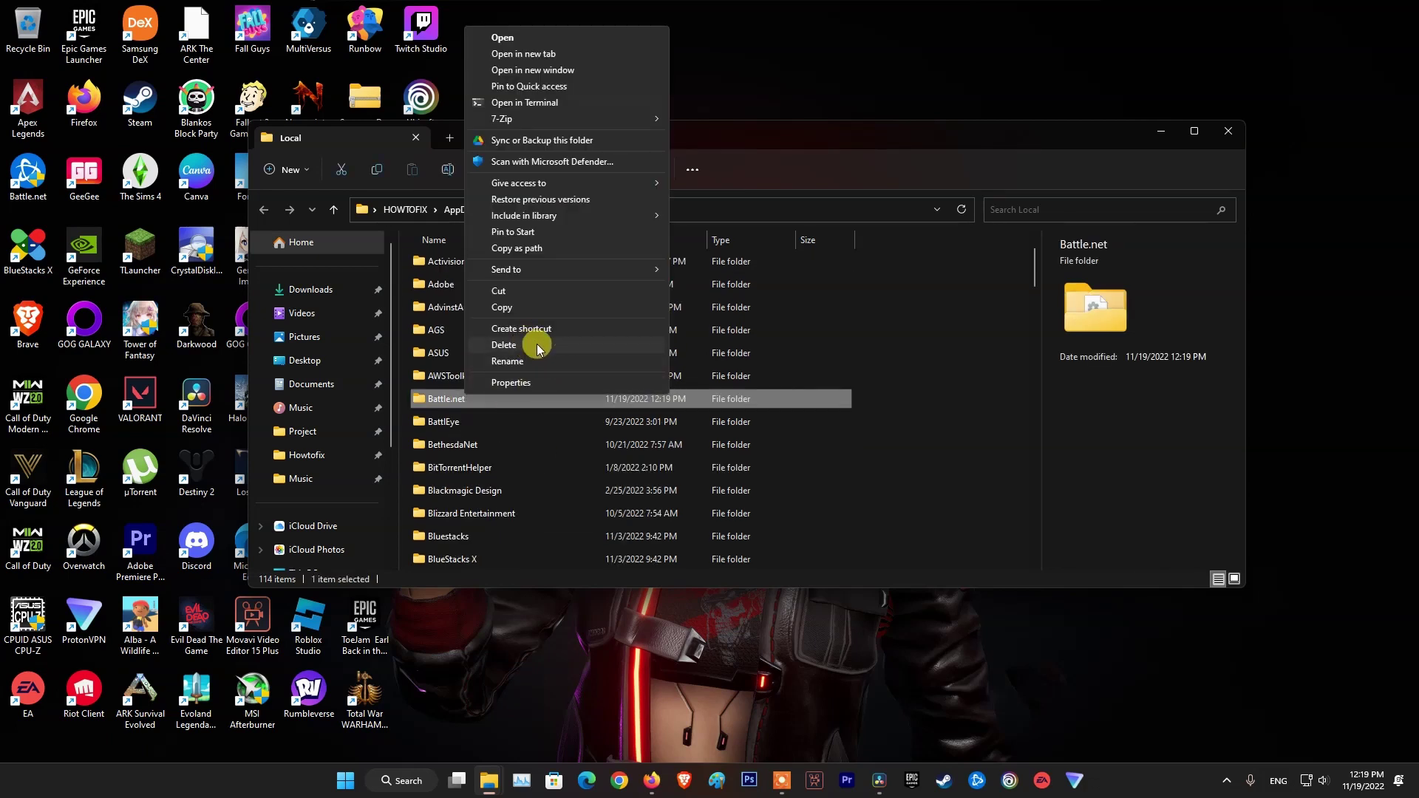
left_click(462, 514)
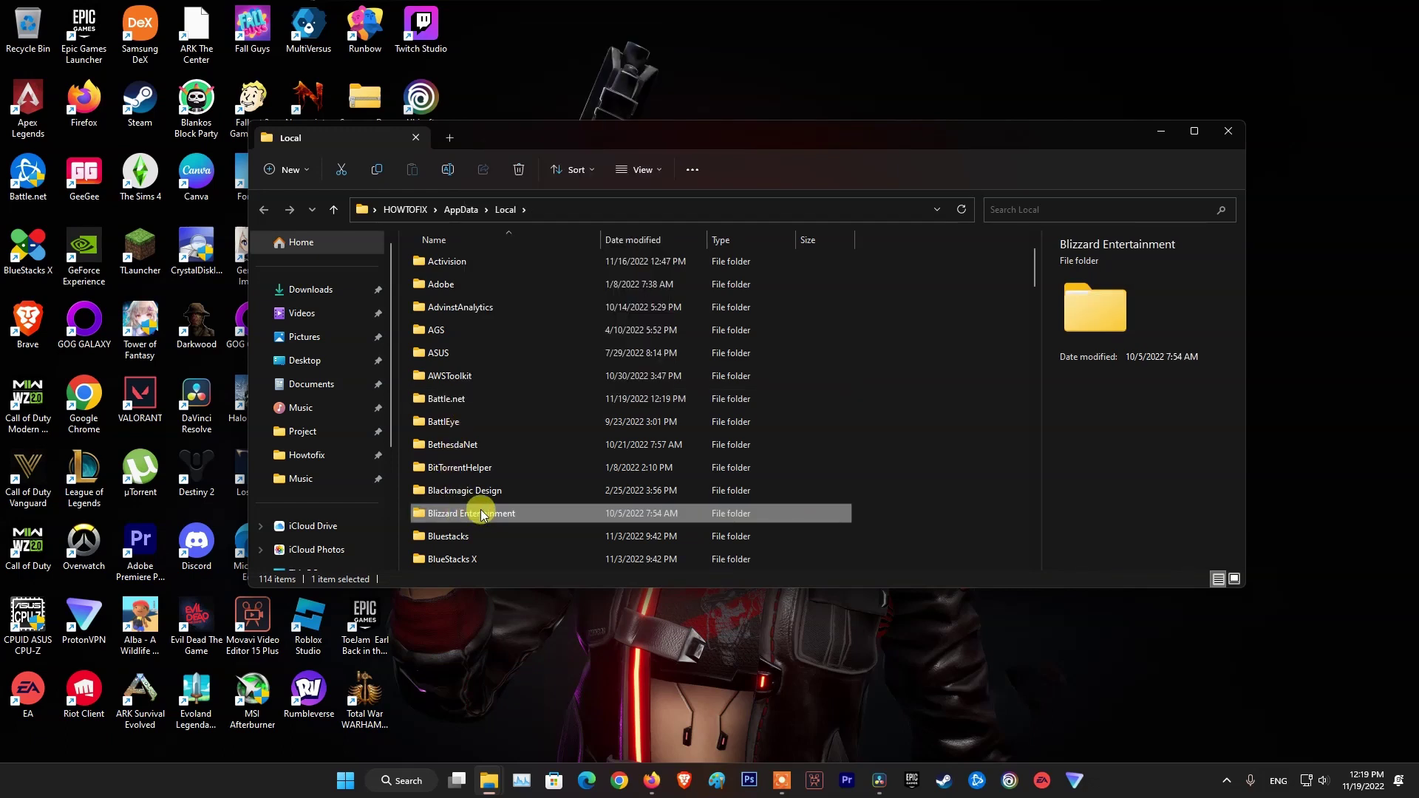
right_click(481, 514)
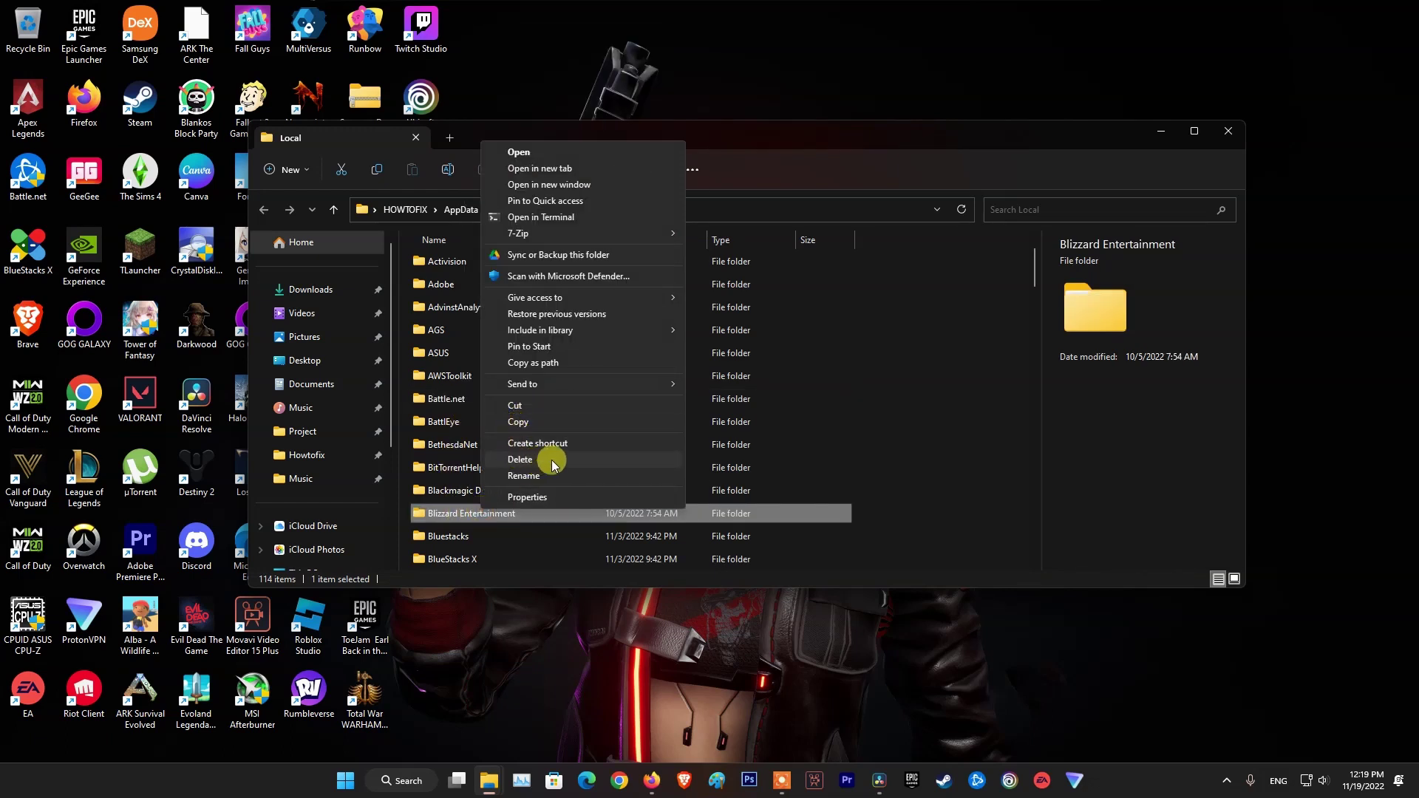
left_click(1261, 167)
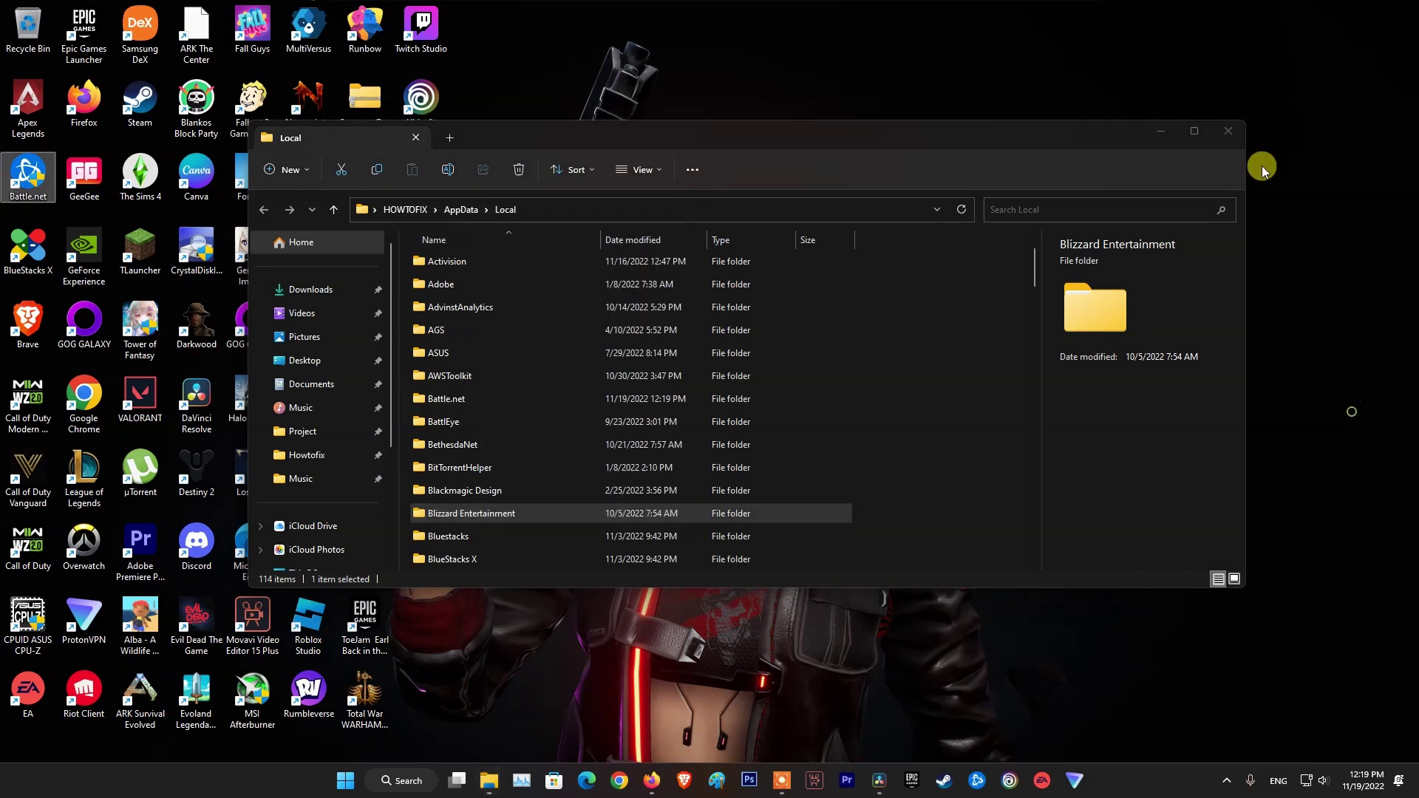
left_click(1228, 131)
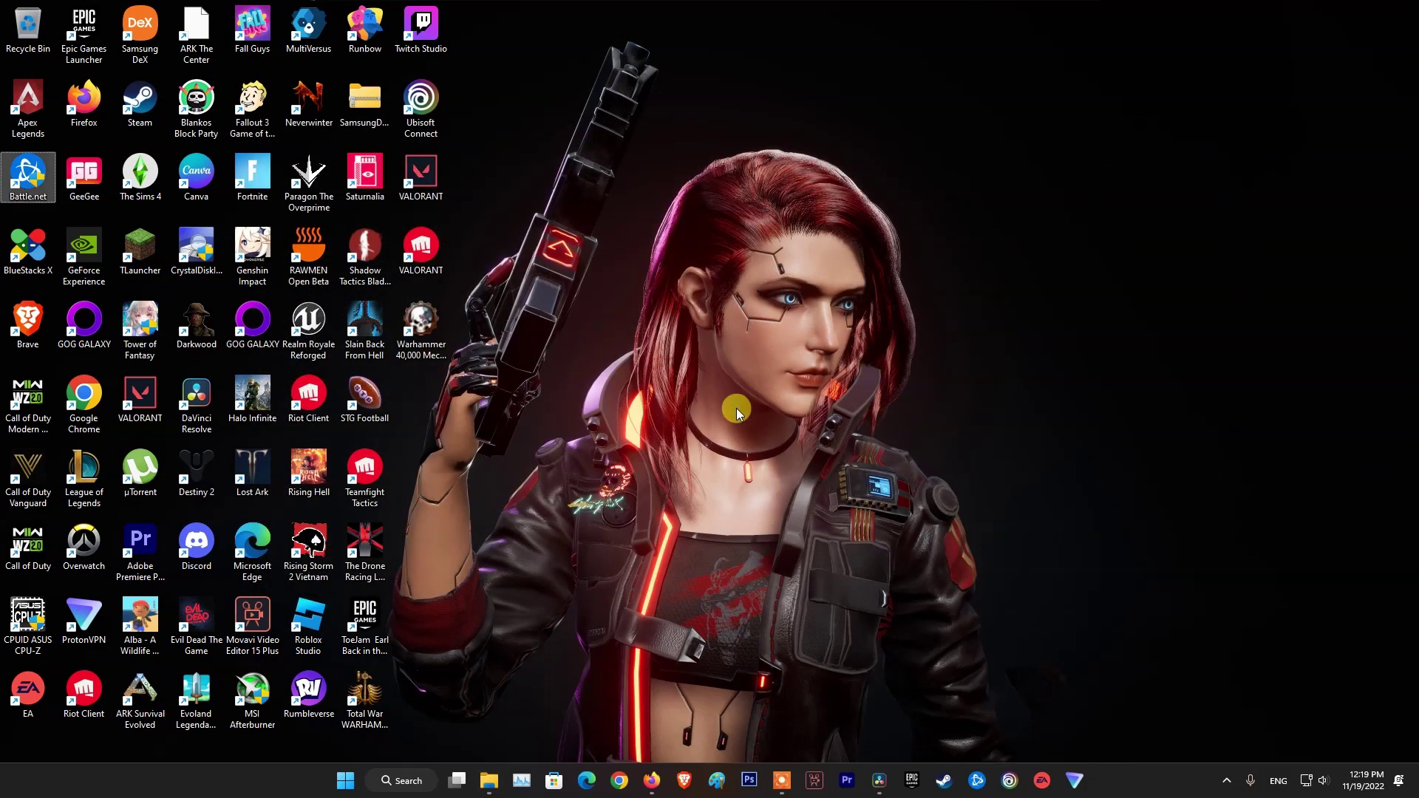
- Open the %temp% folder from the Run box history
key("super+r")
left_click(288, 685)
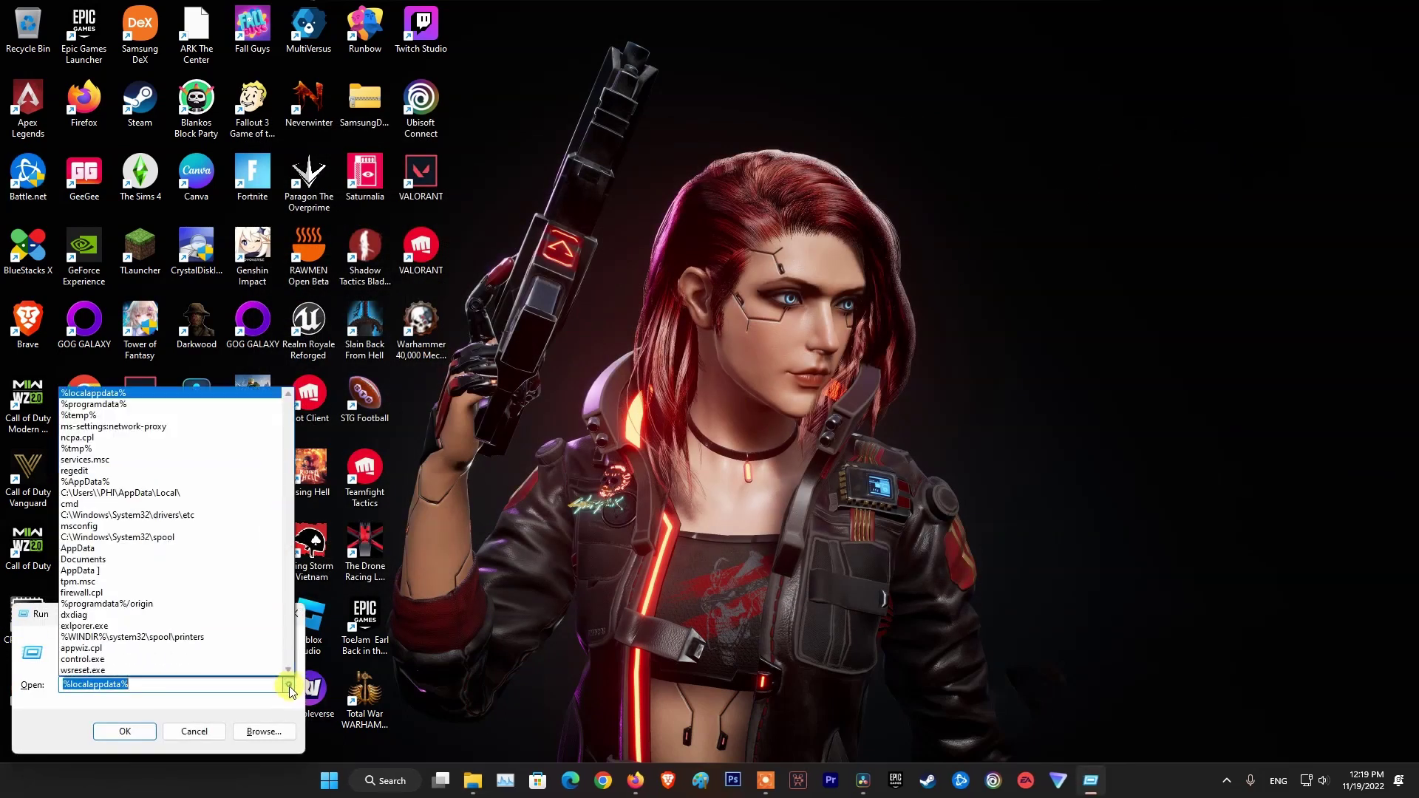
left_click(96, 415)
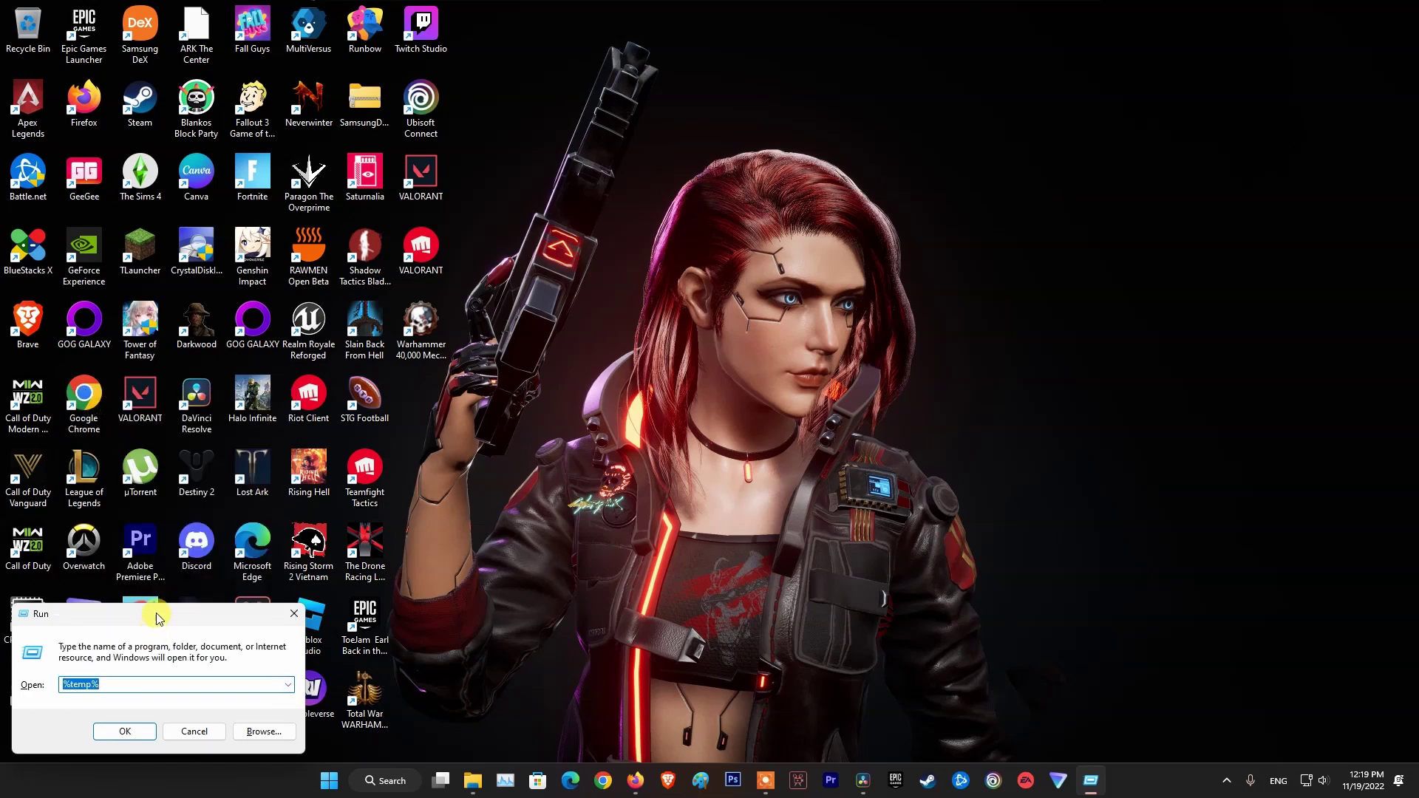
left_click_drag(156, 617, 818, 264)
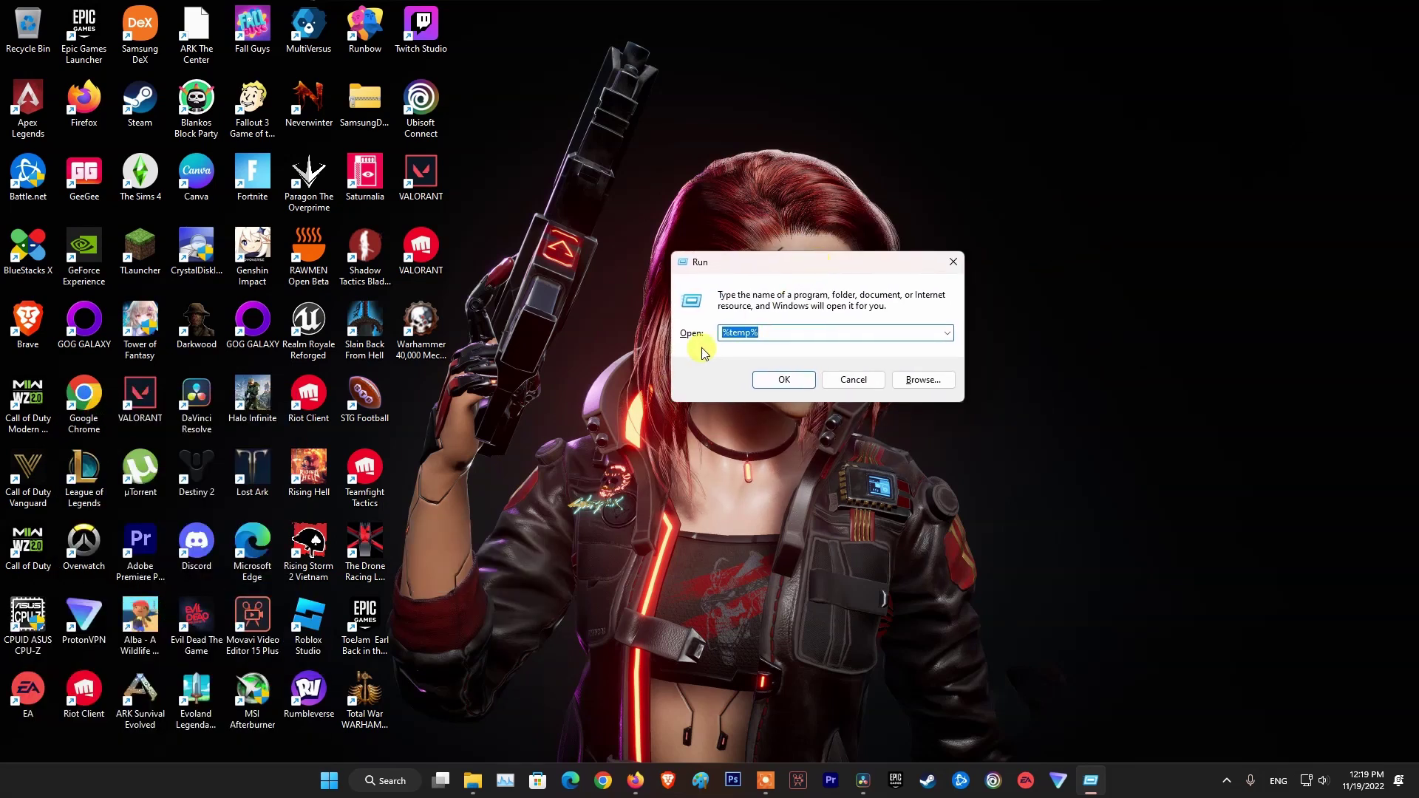
left_click(784, 380)
- Select all 151 Temp items and bring up their delete options
left_click(479, 287)
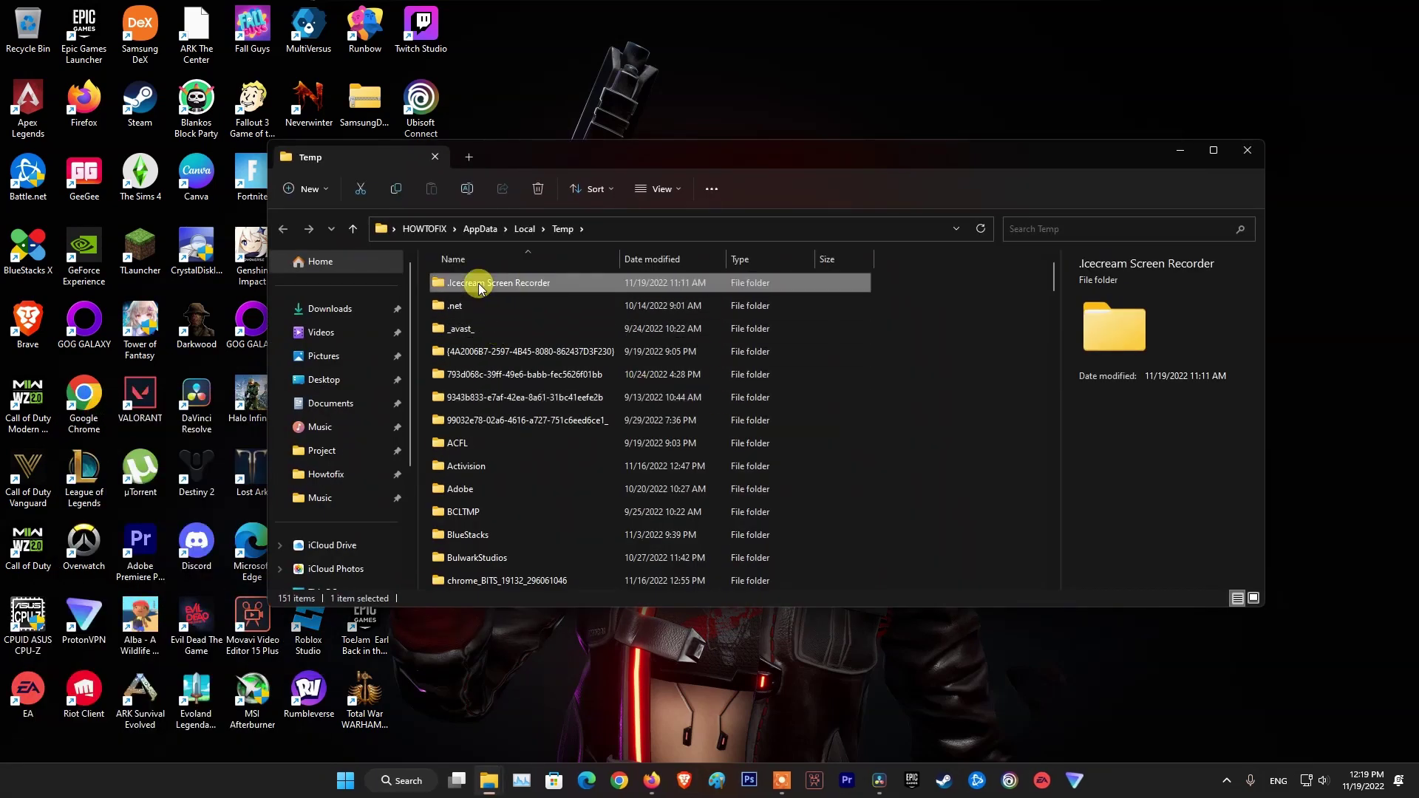
key("ctrl+a")
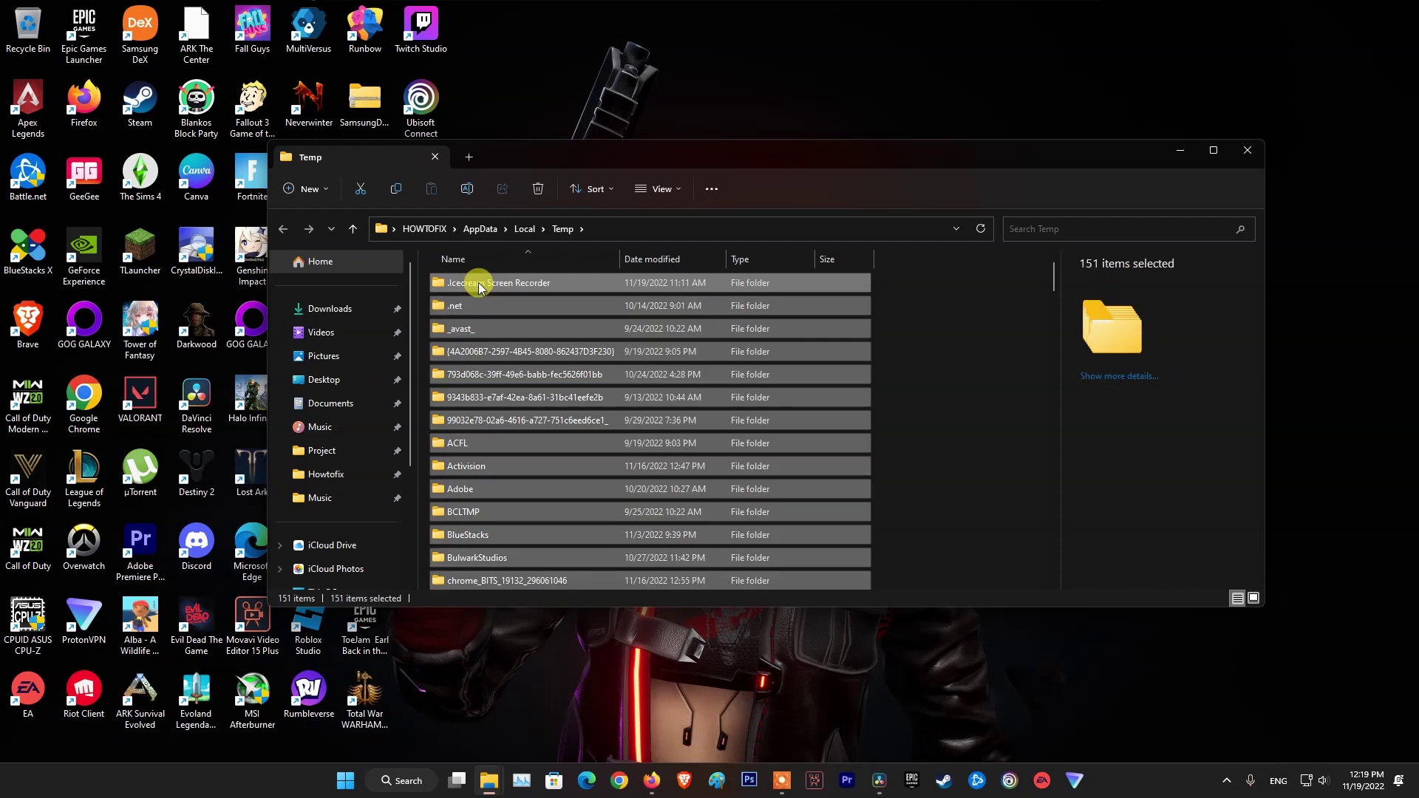
right_click(479, 287)
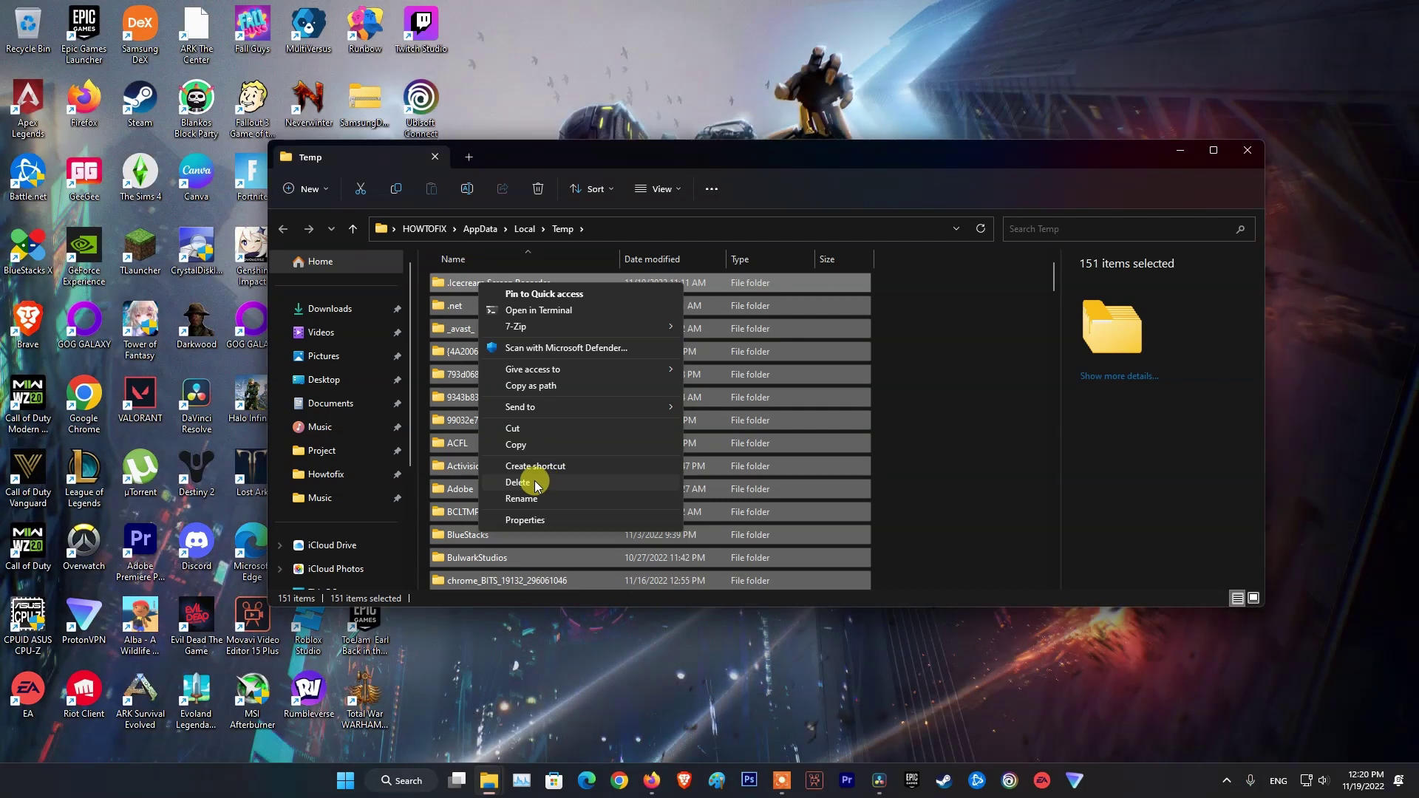
- Close the Temp folder and open C:\ProgramData through the Run prompt's %programdata% history entry
left_click(1248, 151)
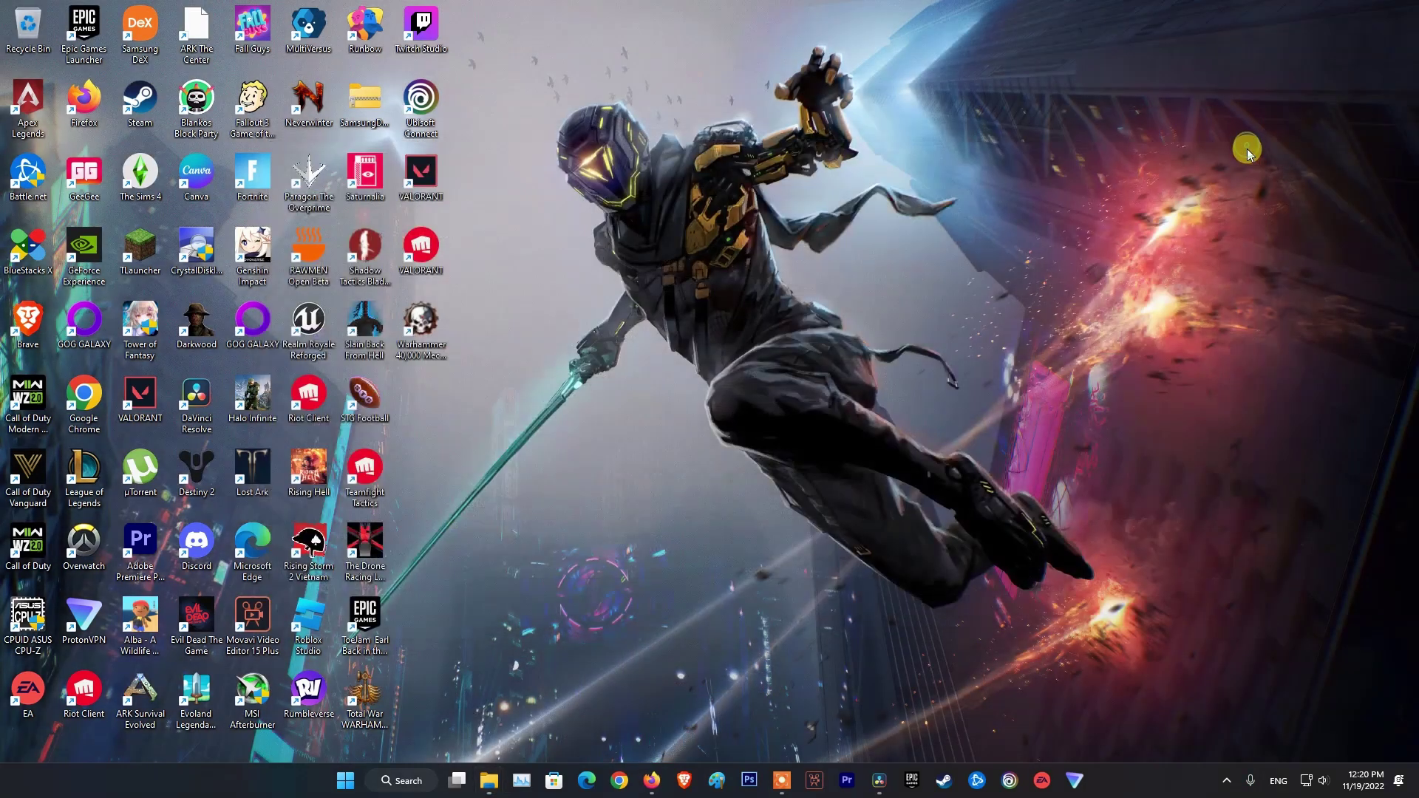
key("super+r")
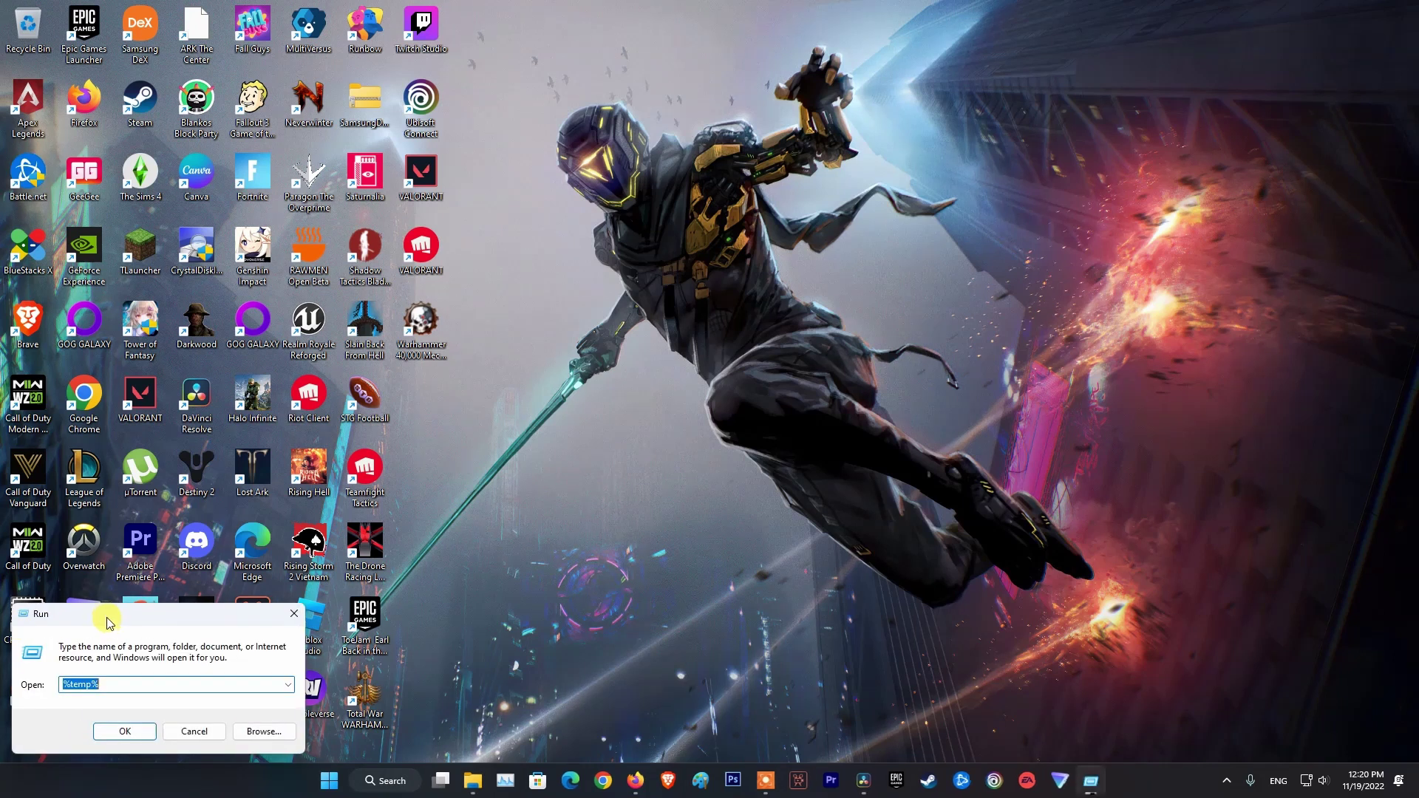
left_click_drag(104, 612, 771, 408)
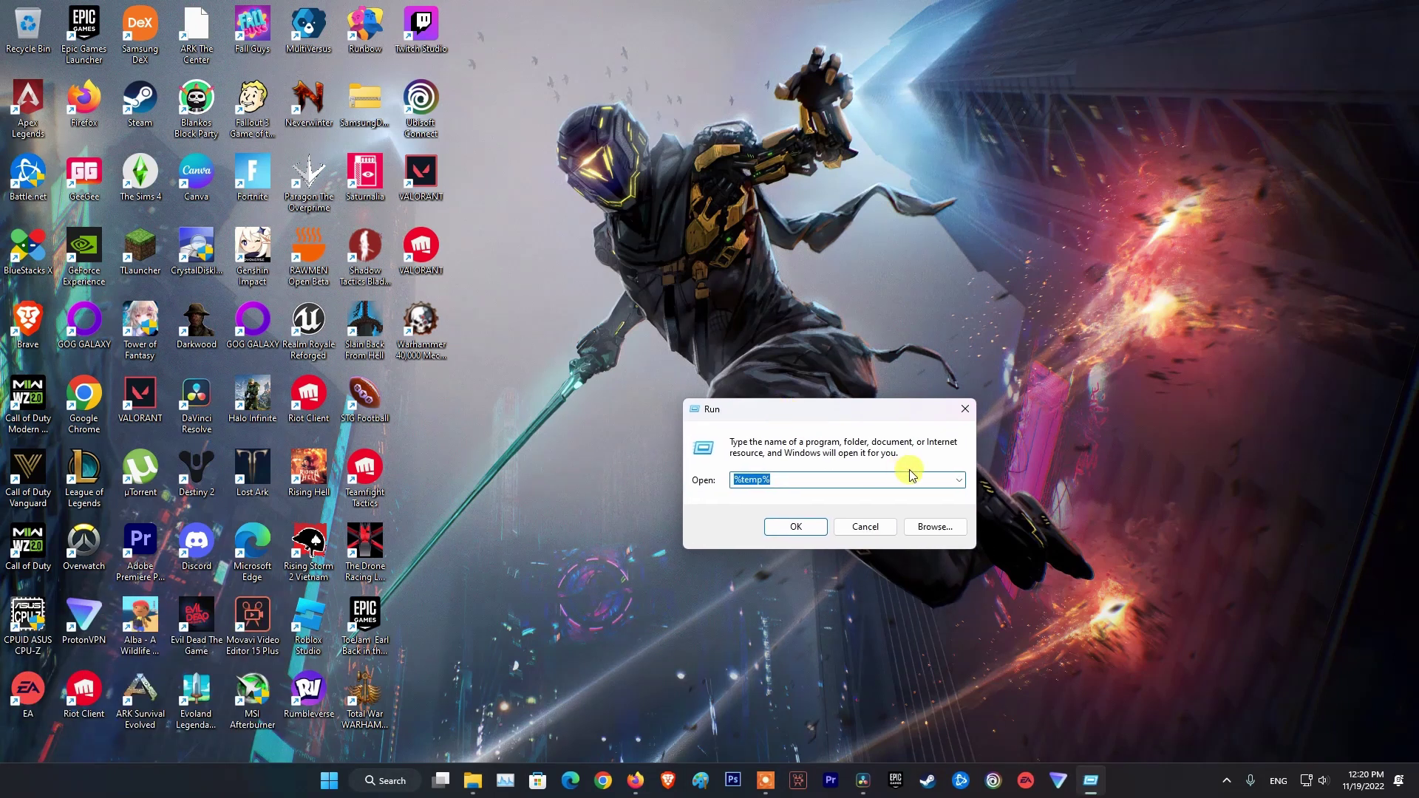
left_click(957, 482)
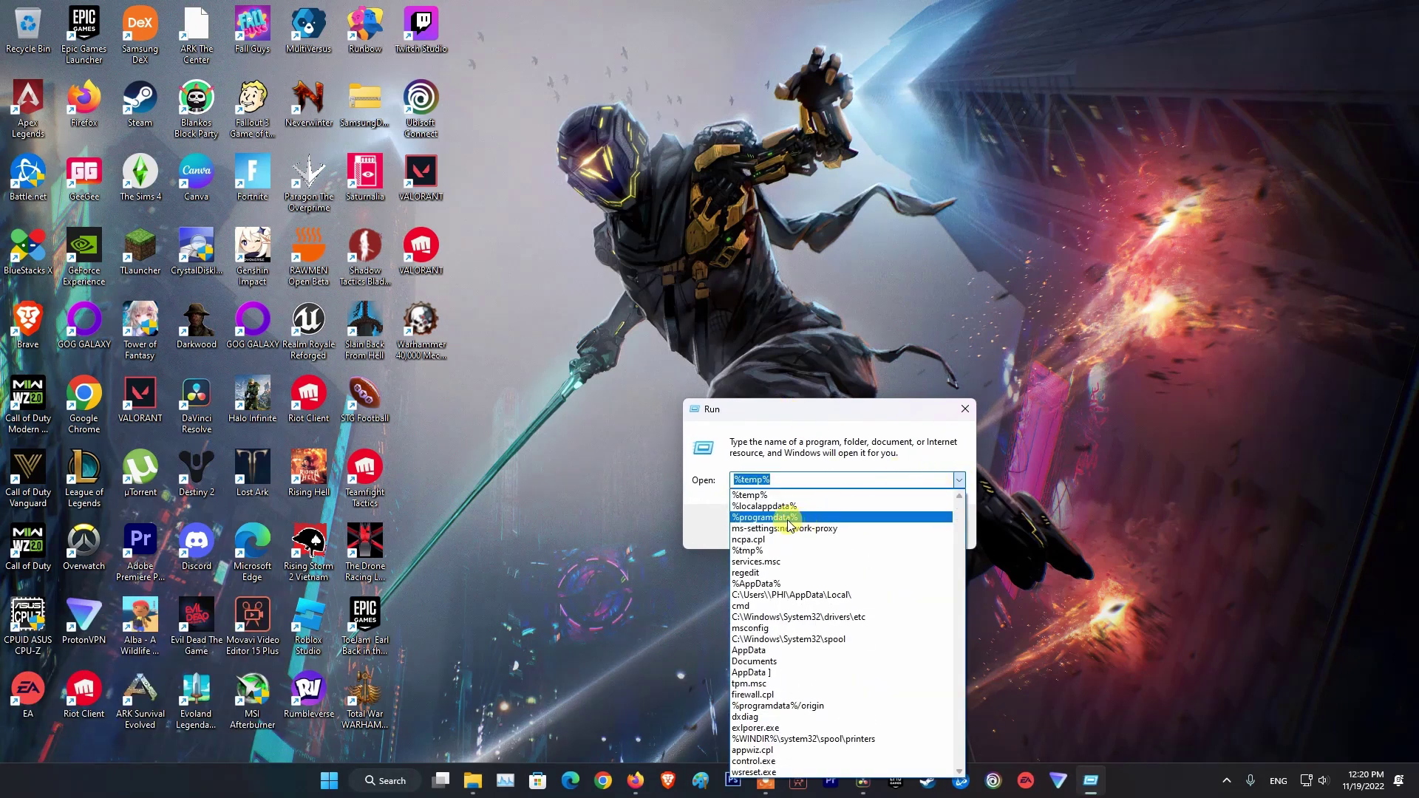
left_click(789, 520)
left_click(793, 527)
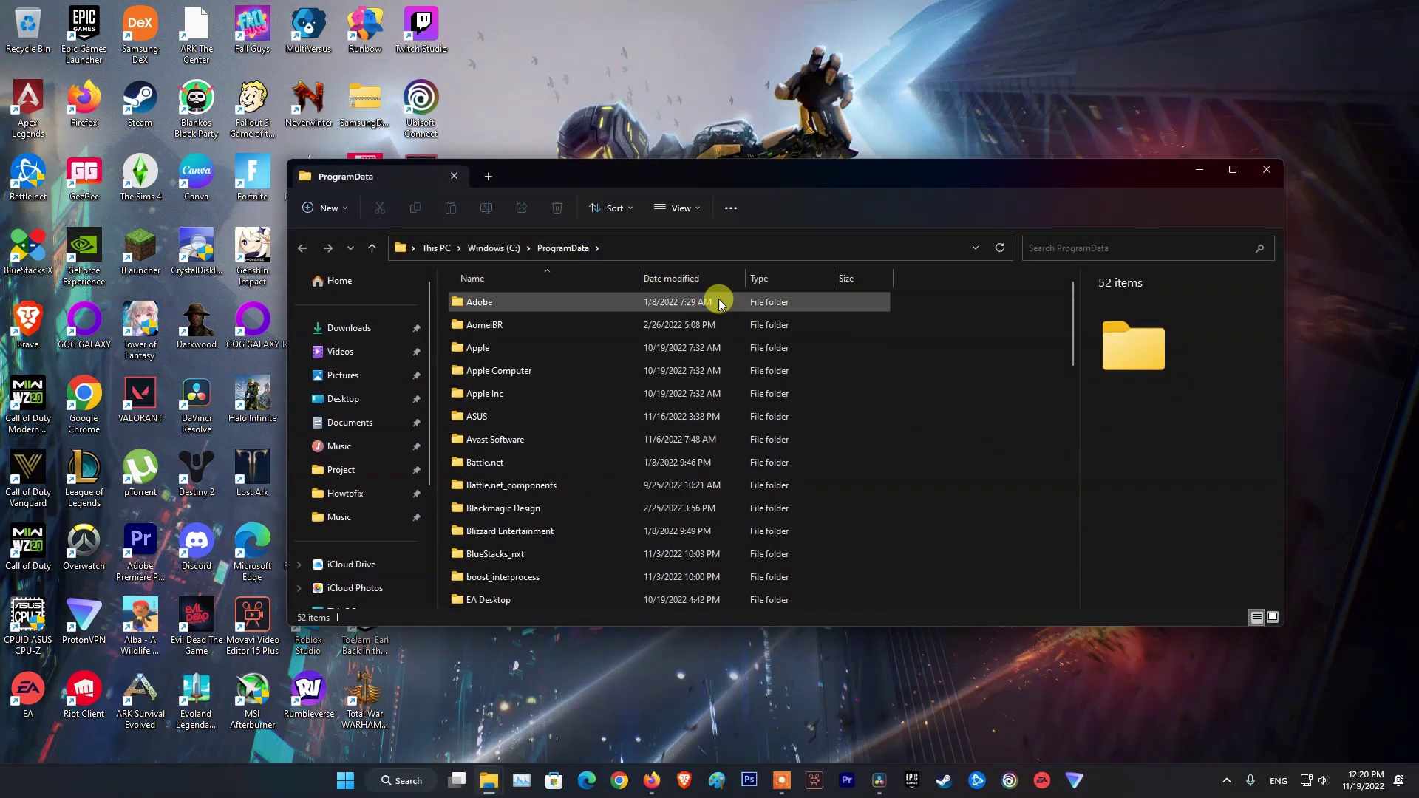
- Bring up the delete actions for the Battle.net and Blizzard Entertainment folders in ProgramData
left_click(476, 466)
right_click(480, 464)
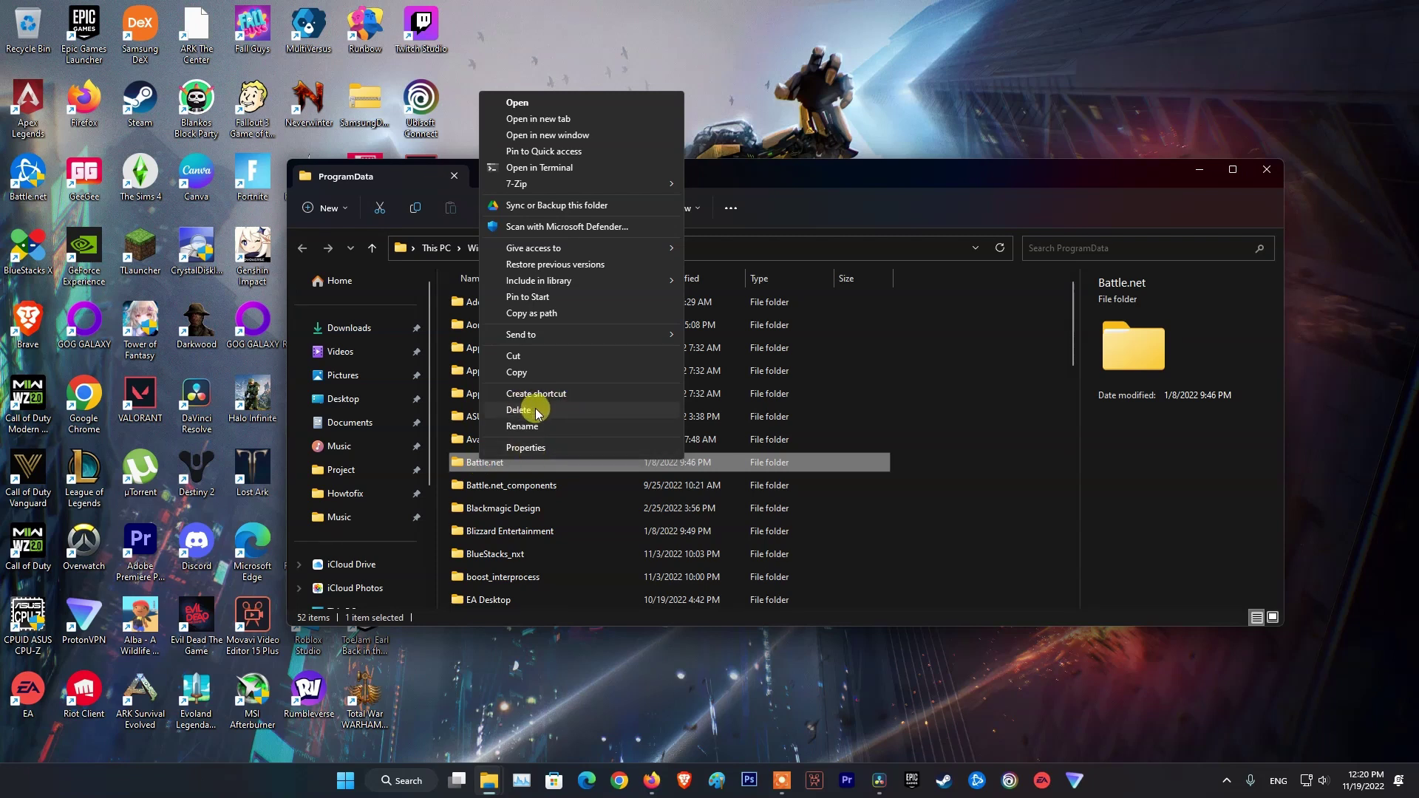
left_click(511, 531)
right_click(513, 532)
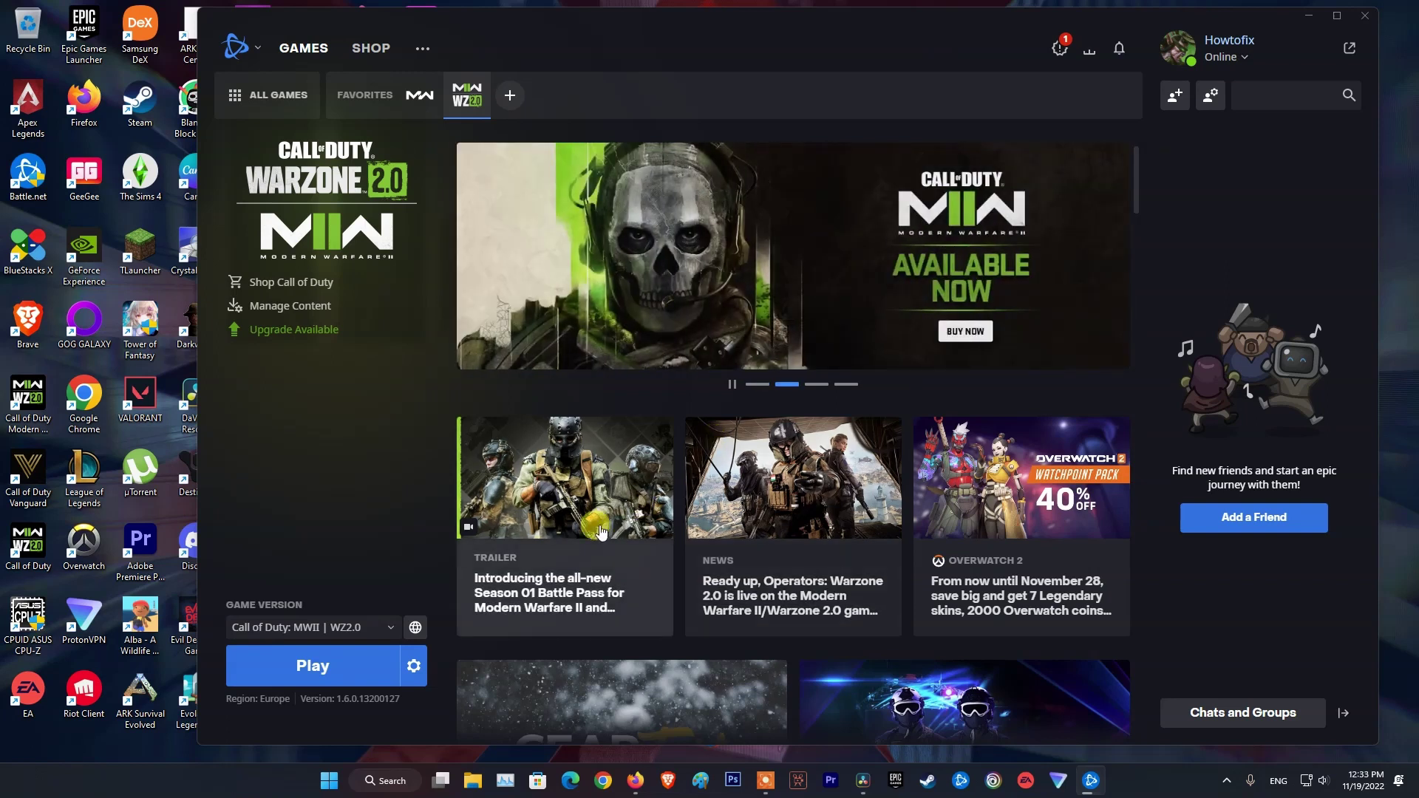
- Show the Call of Duty folder on D: via the game's gear, then exit Battle.net from the tray
left_click(415, 668)
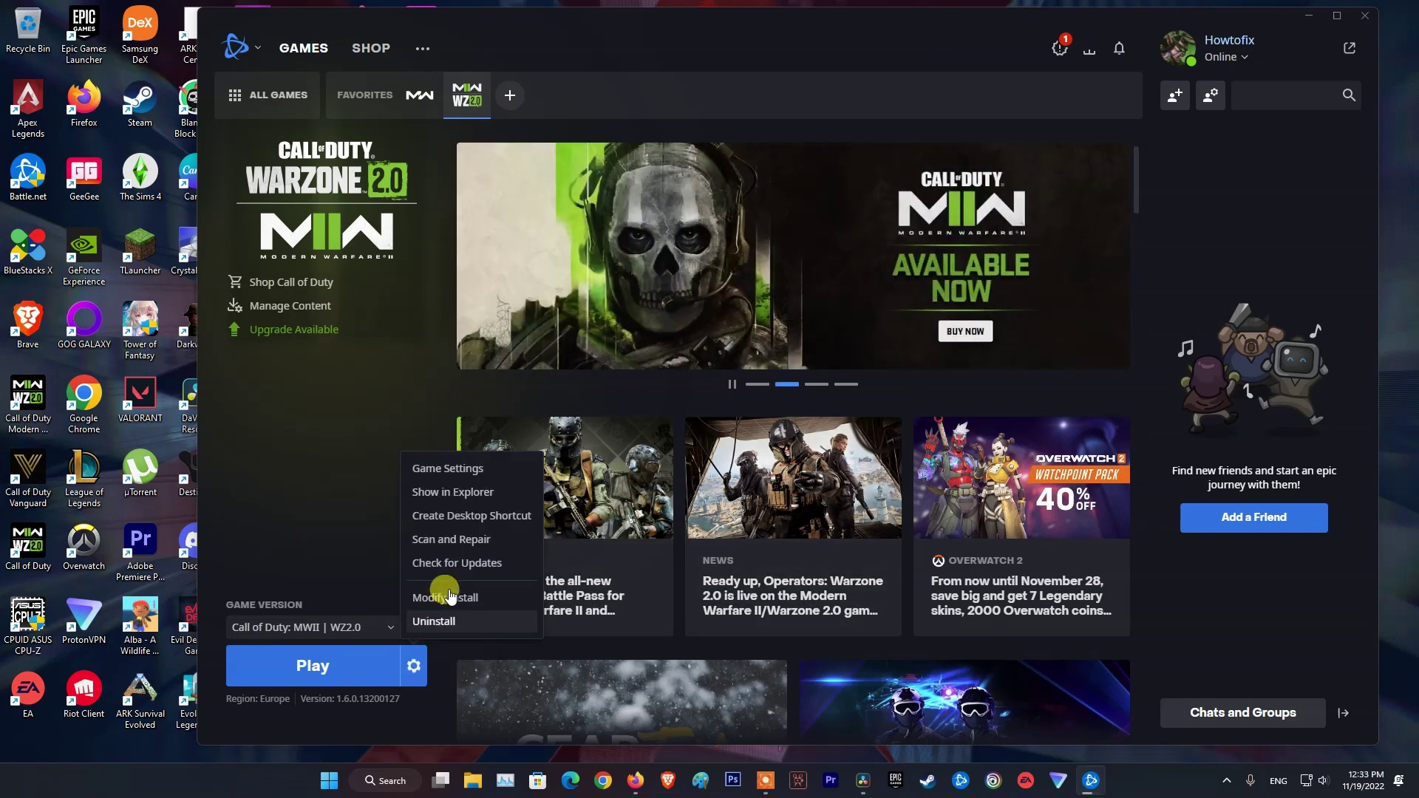
left_click(465, 493)
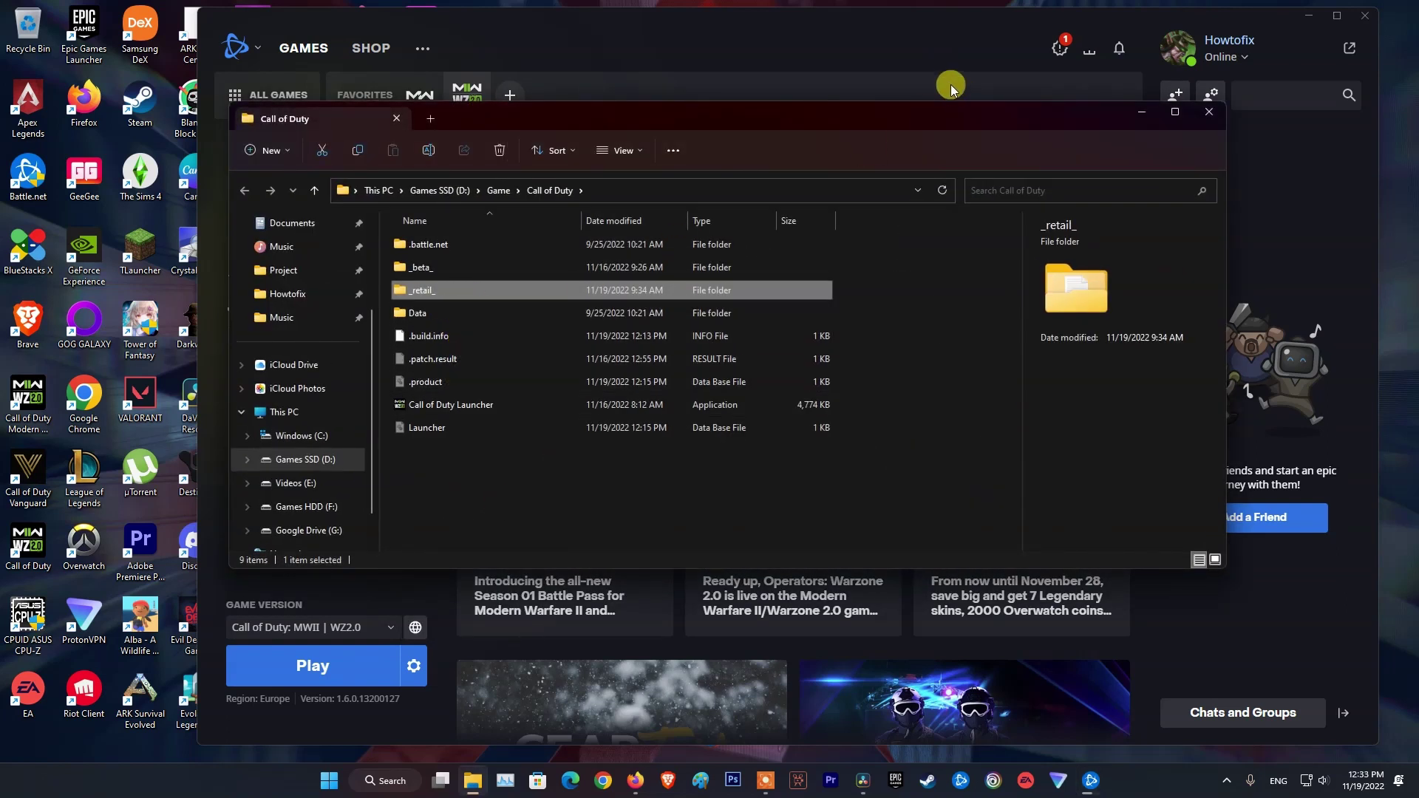
left_click(1226, 781)
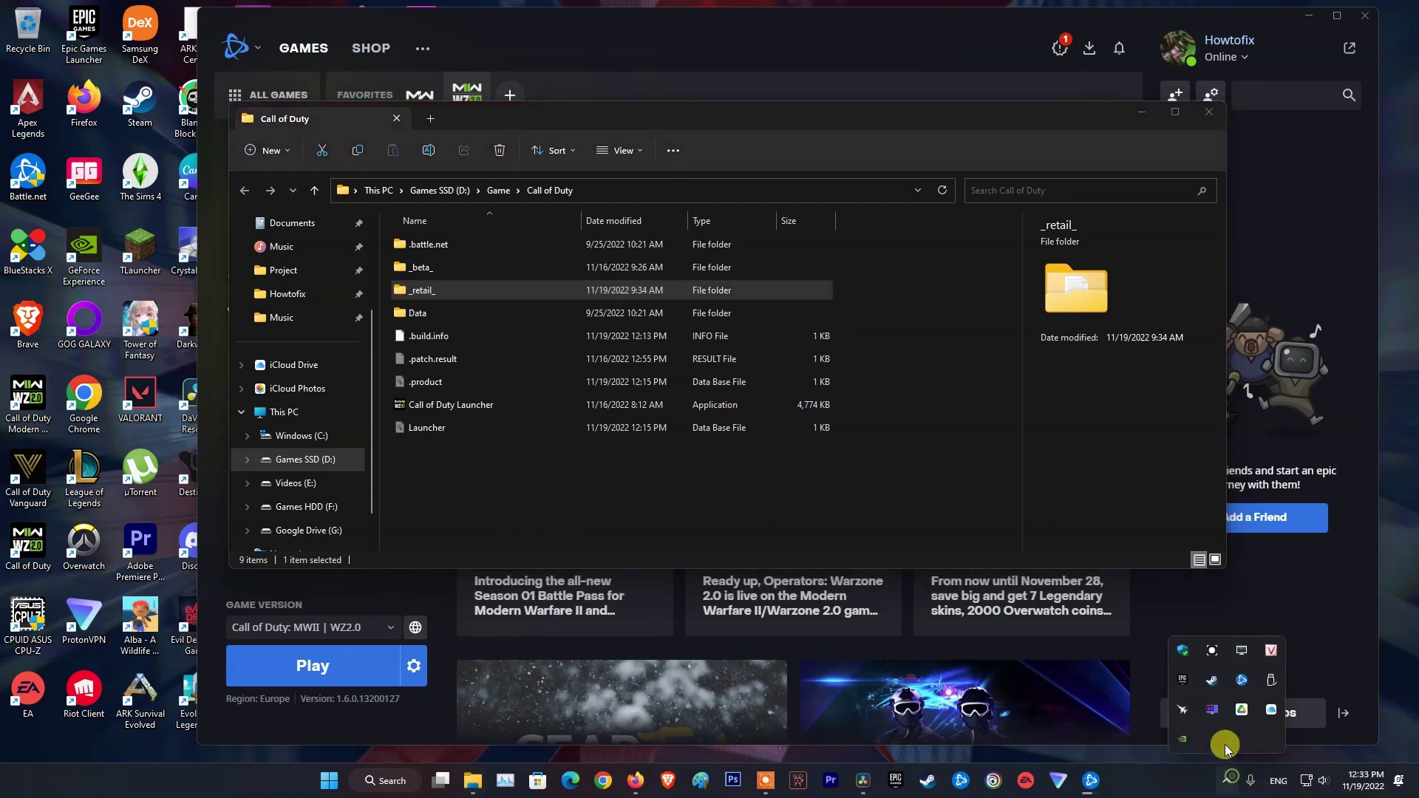
right_click(1241, 681)
left_click(1262, 671)
left_click(691, 323)
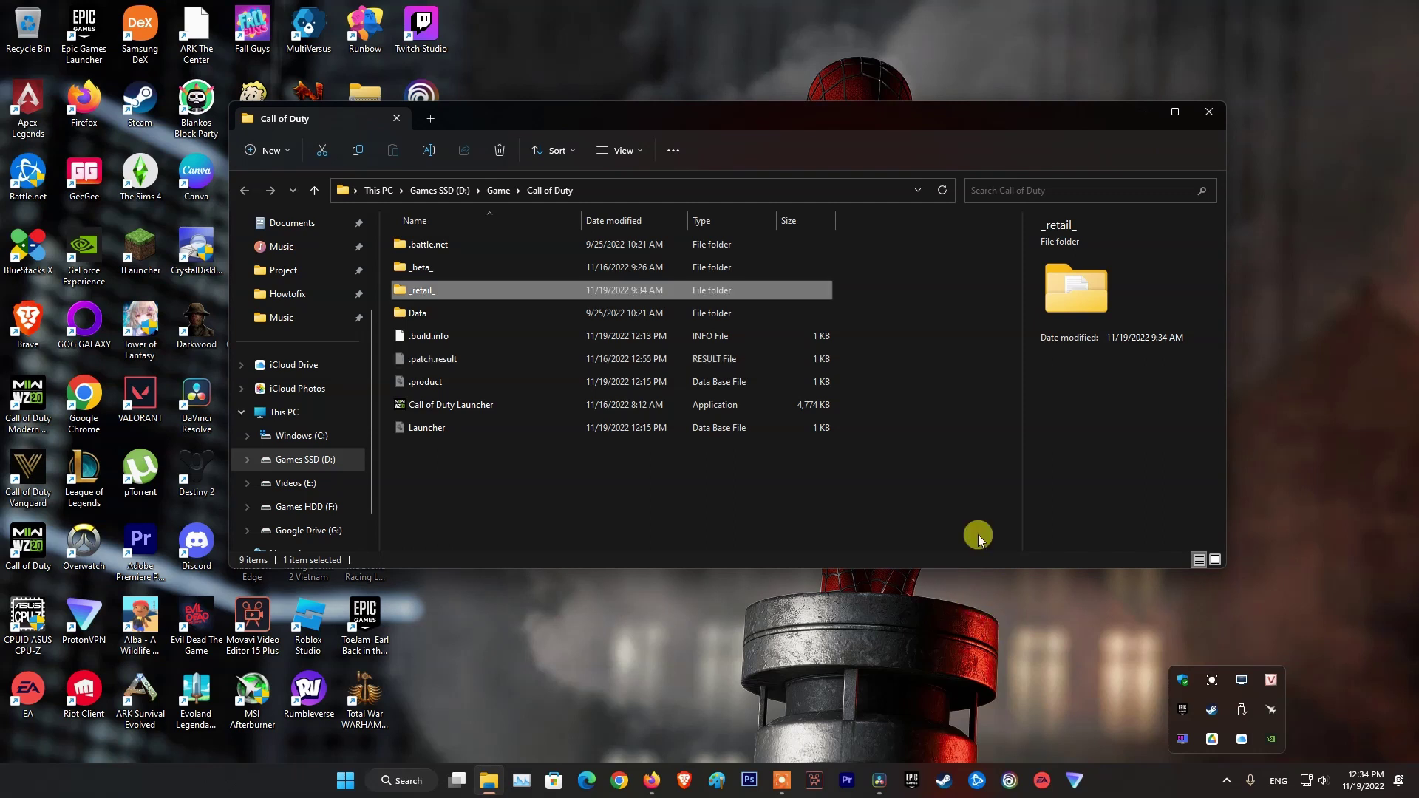
left_click(907, 427)
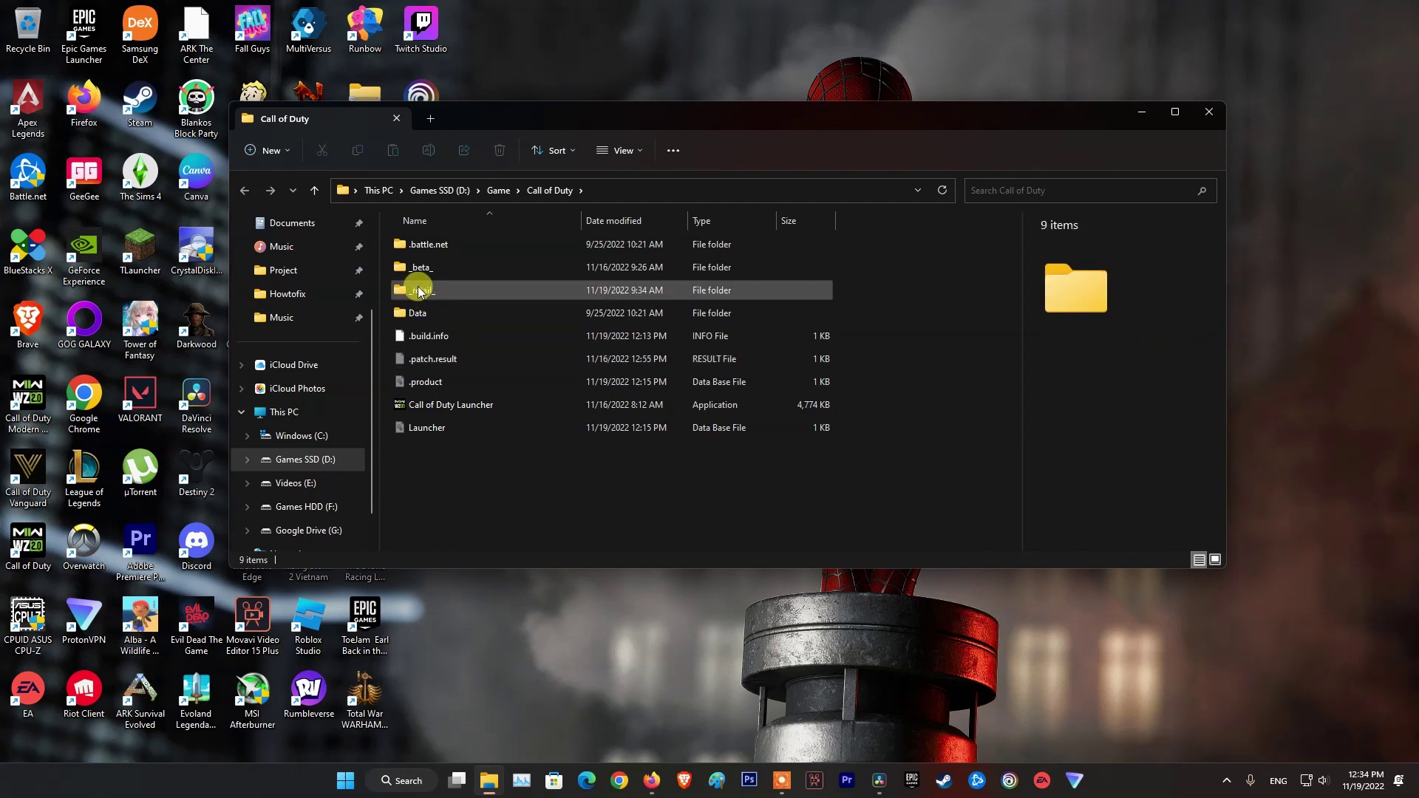
- Delete the eight items in the Call of Duty folder, keeping only Data
left_click(419, 290)
key("ctrl+a")
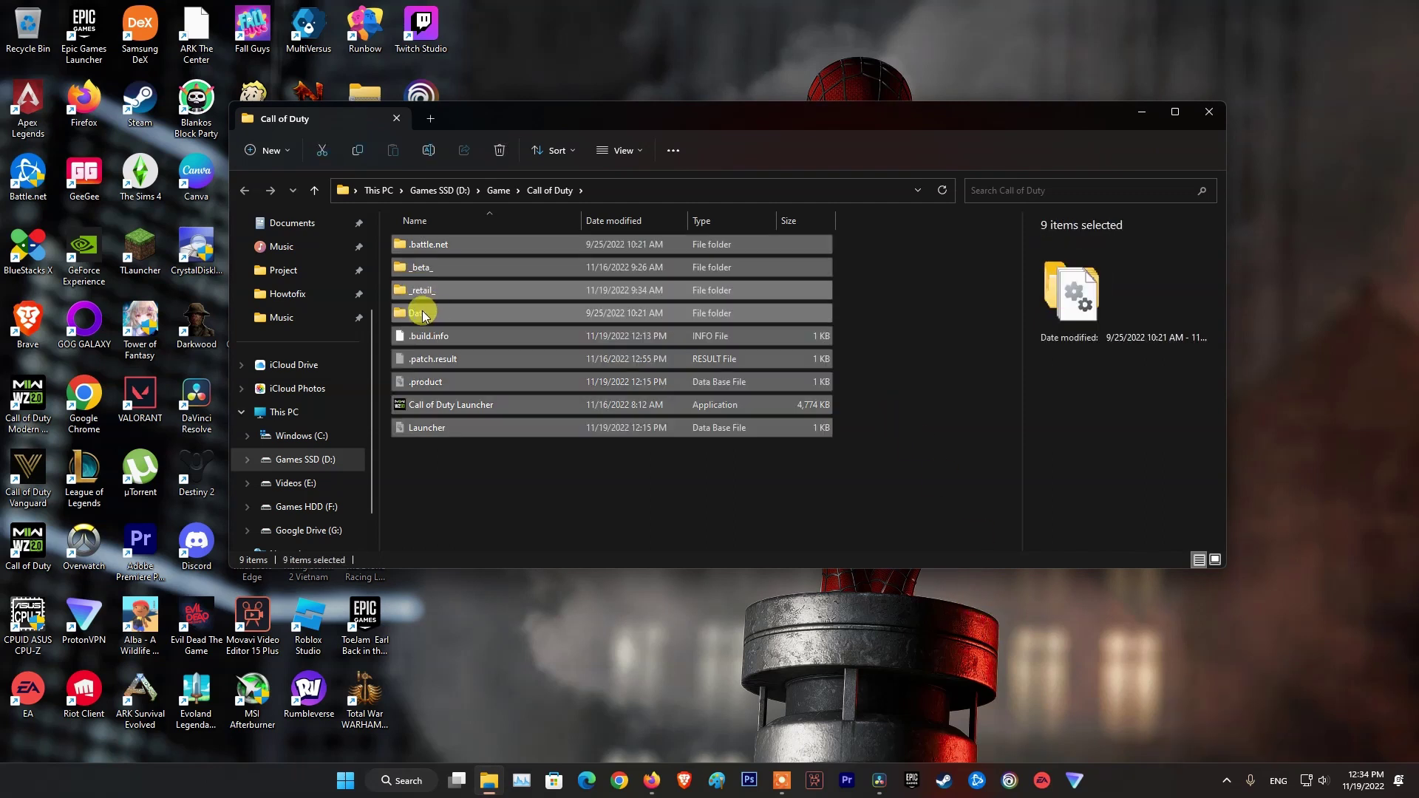
left_click(419, 313, "ctrl")
right_click(479, 292)
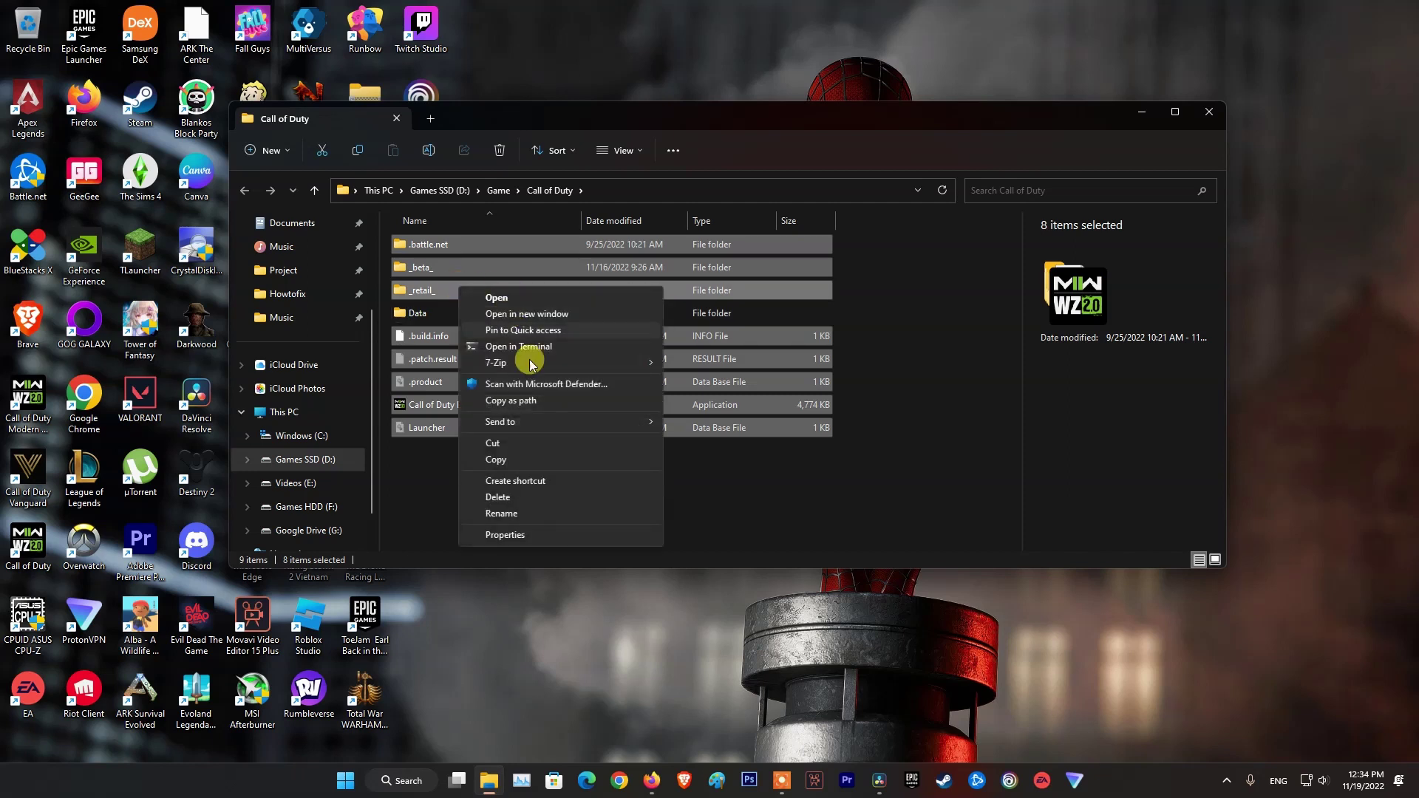
left_click(518, 496)
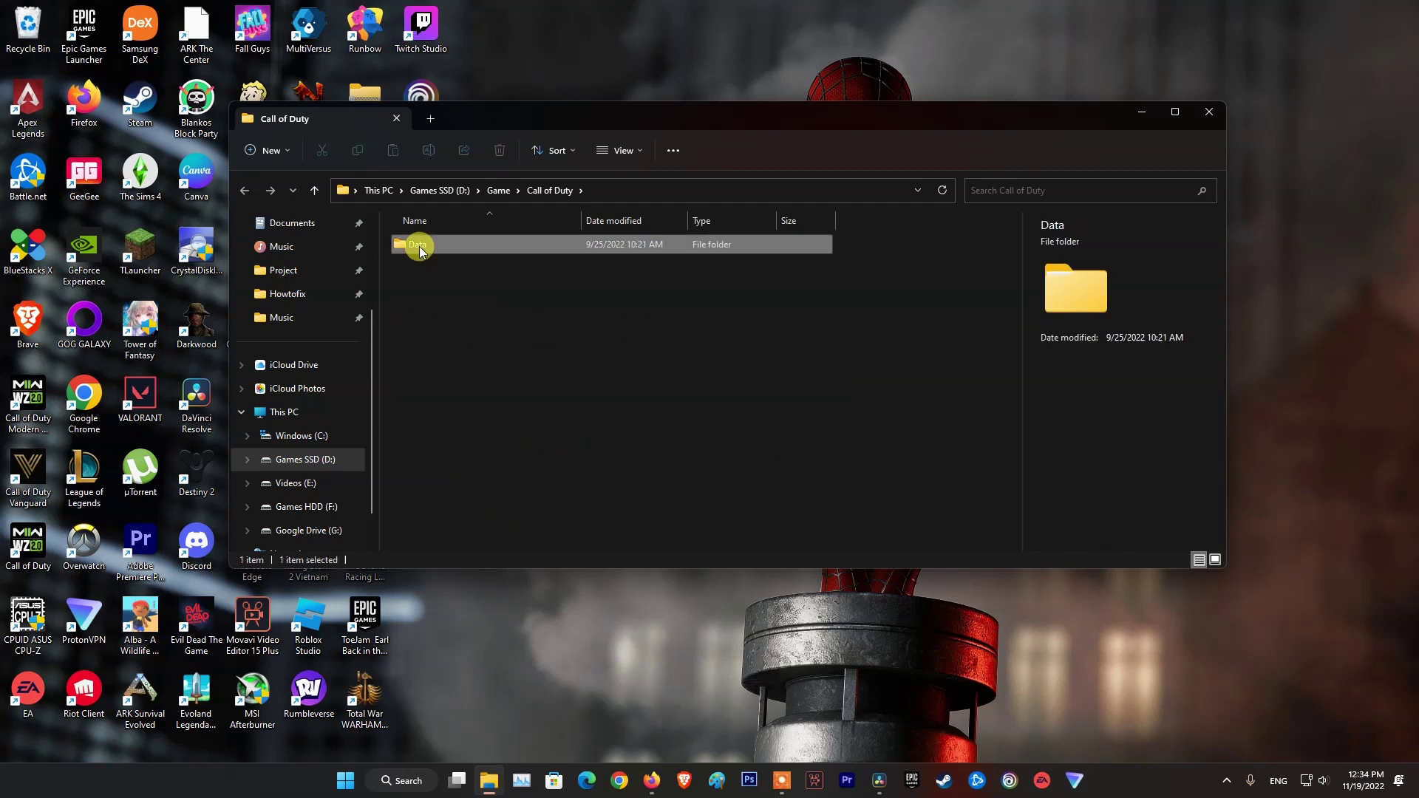
- Delete the config and indices folders inside Data, then open its data folder
double_click(419, 246)
left_click(431, 249)
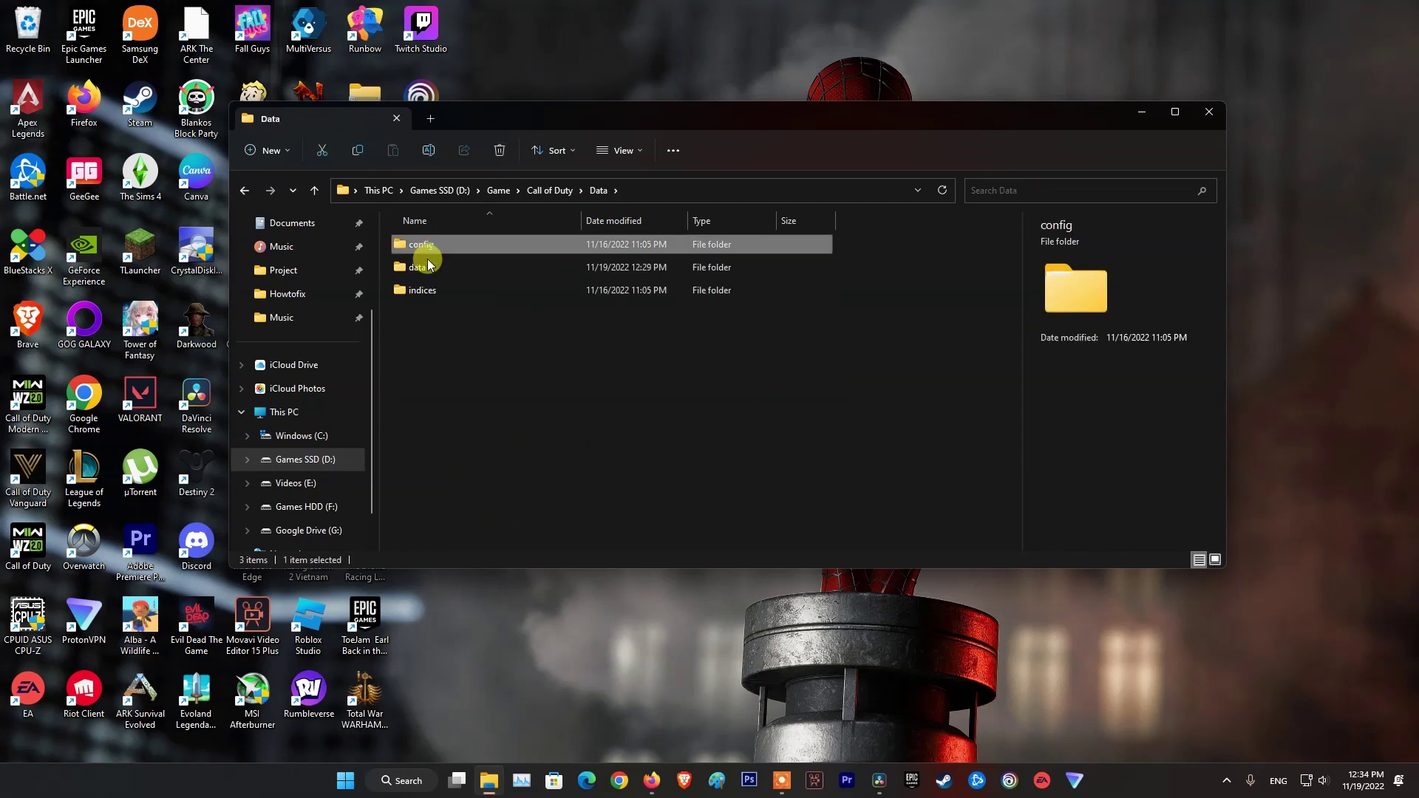
left_click(421, 290, "ctrl")
right_click(426, 293)
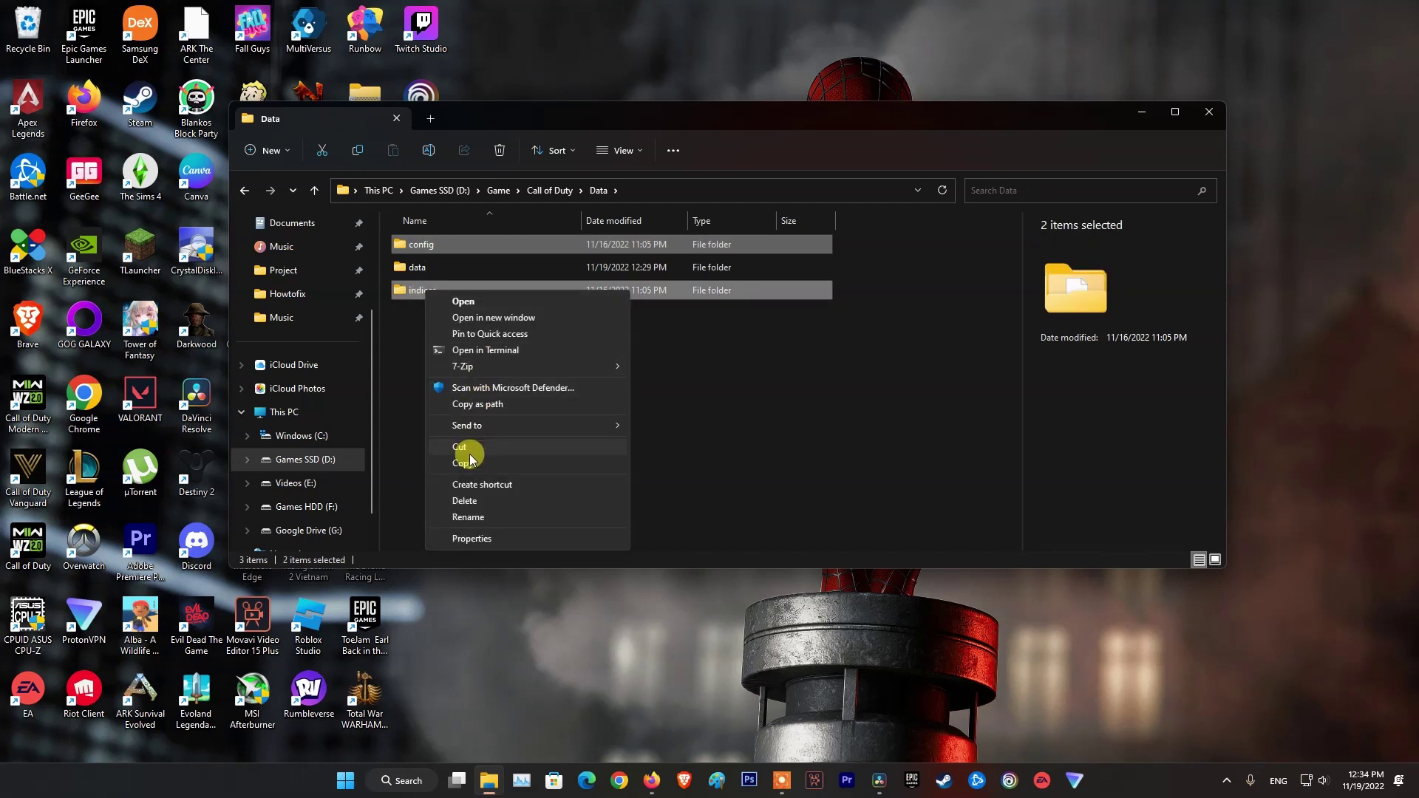
left_click(468, 500)
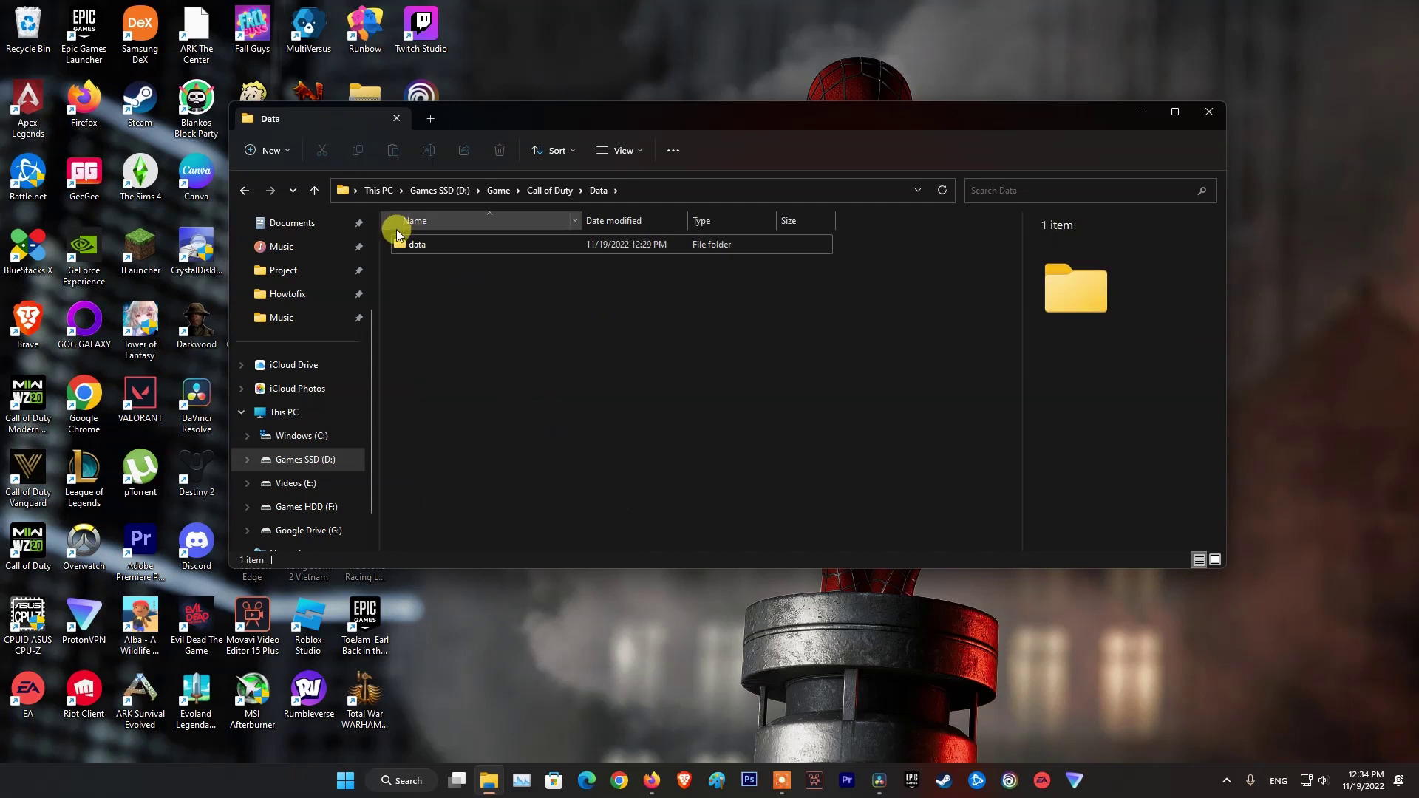
double_click(416, 245)
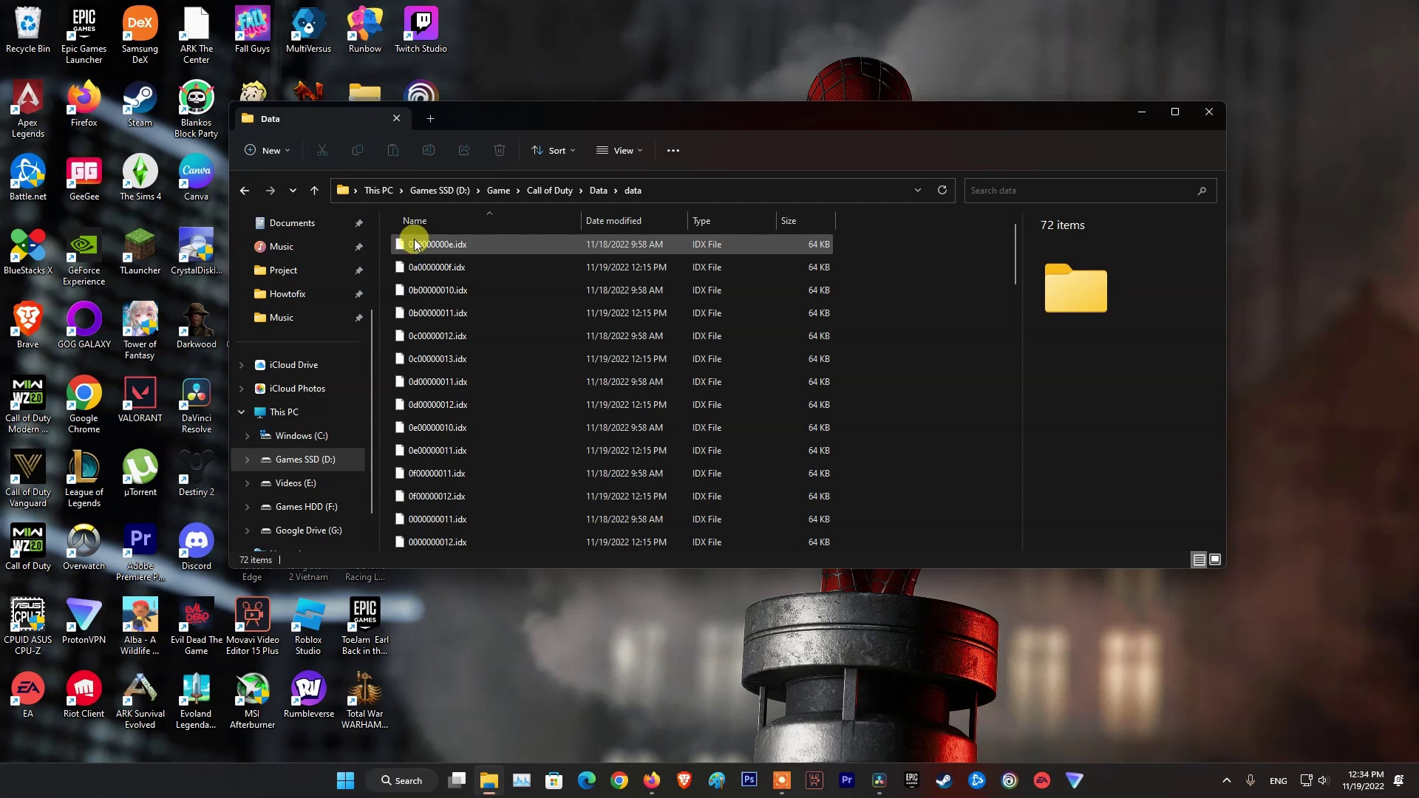
- Delete the 32 .idx files, from 0a0000000e.idx through 0900000016.idx, in the data folder
left_click(416, 245)
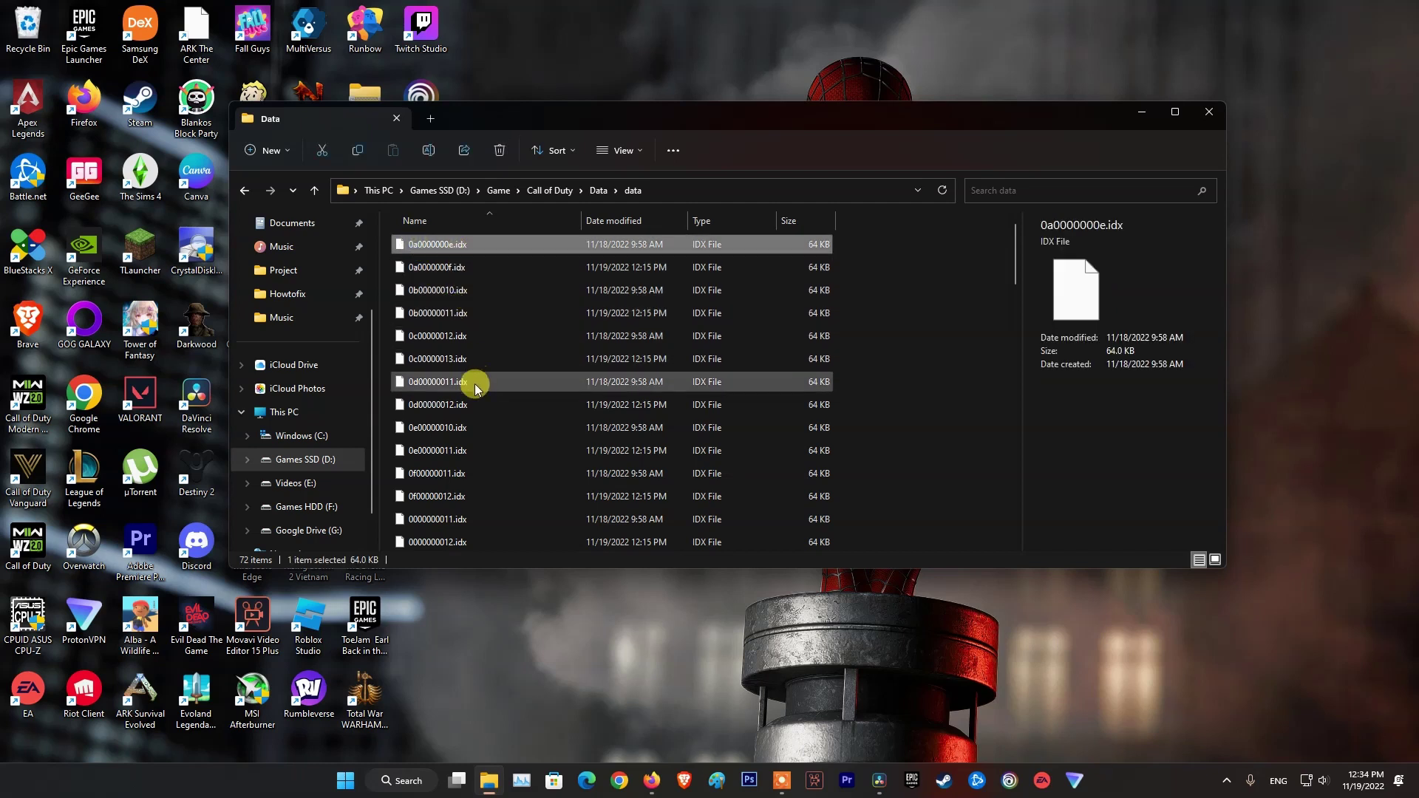
scroll(475, 386, "down", 9)
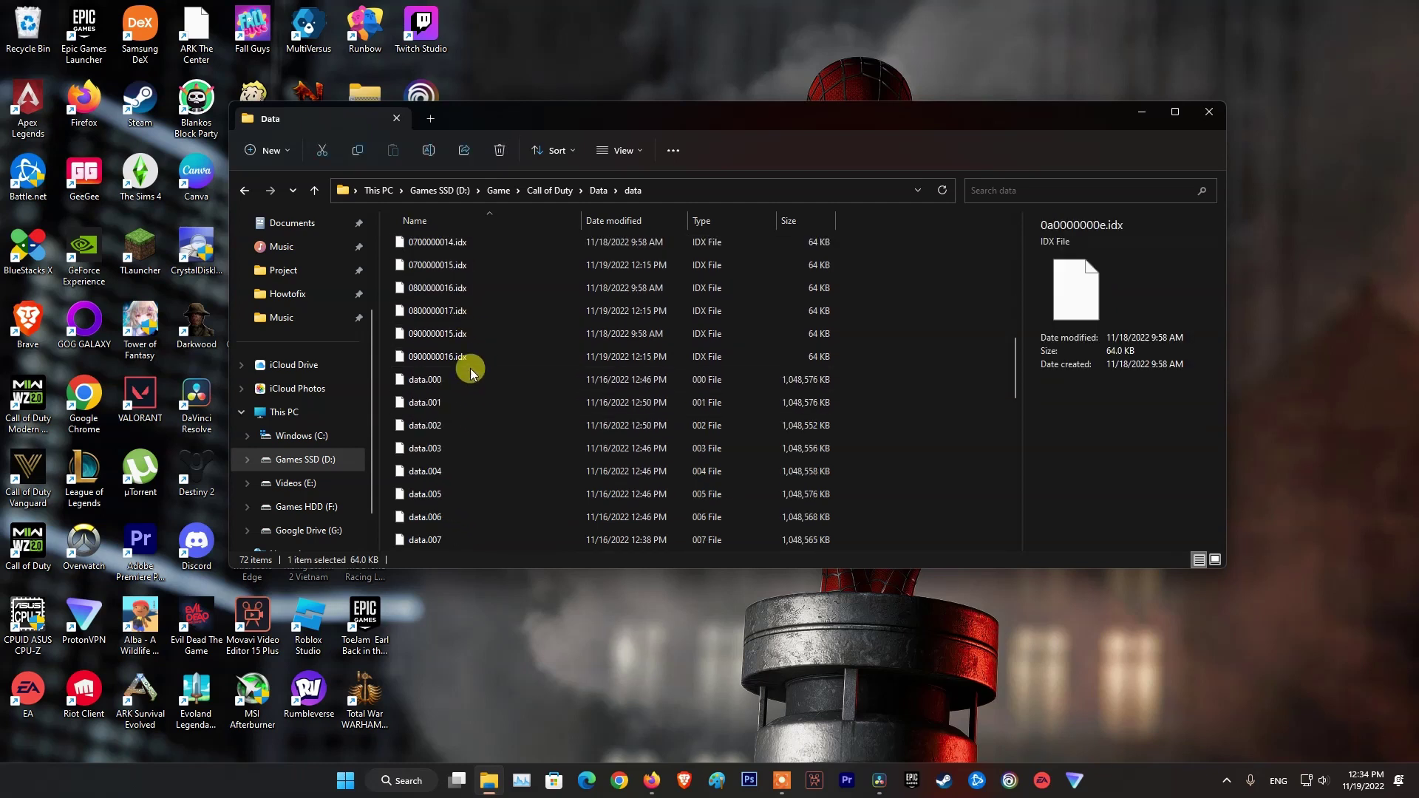
left_click(470, 365, "shift")
right_click(458, 357)
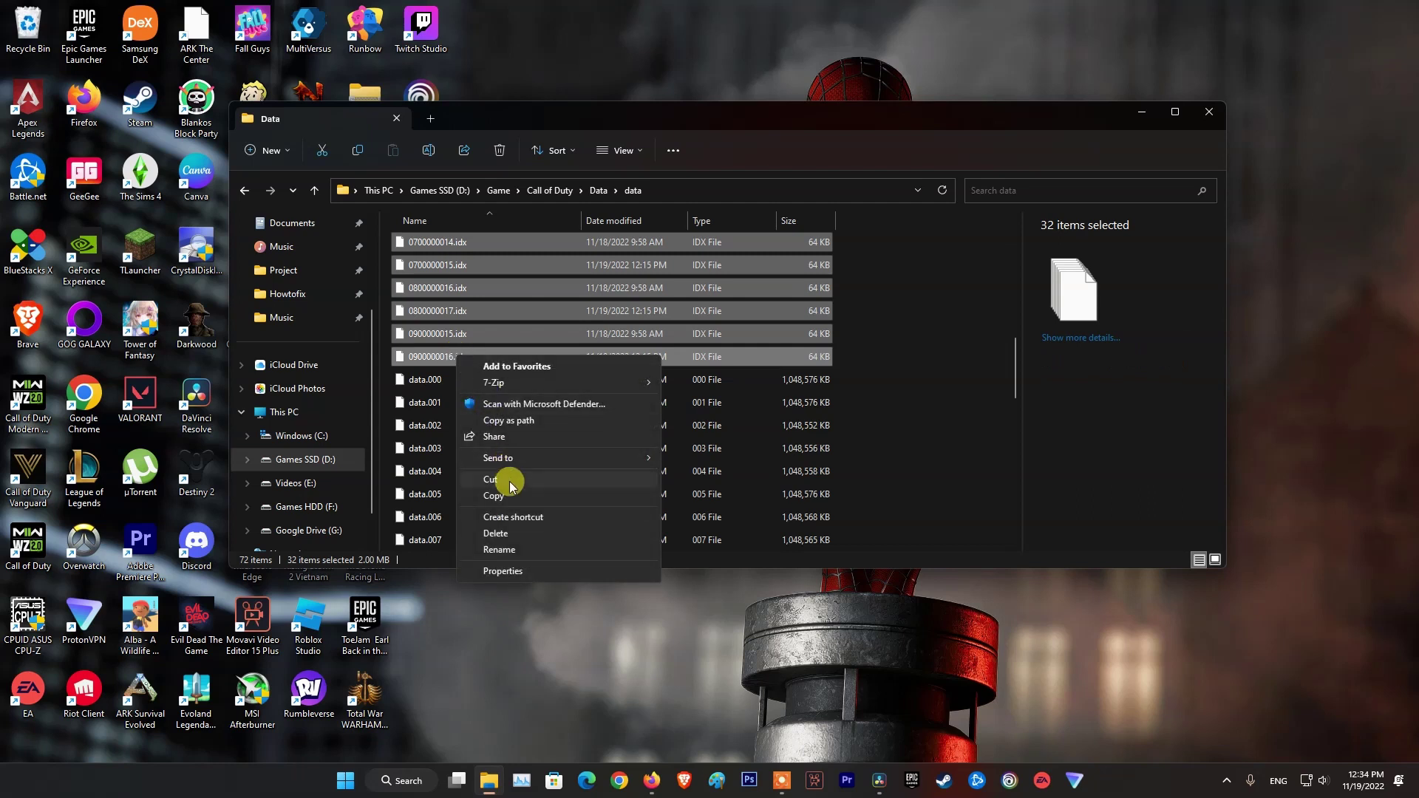
left_click(513, 533)
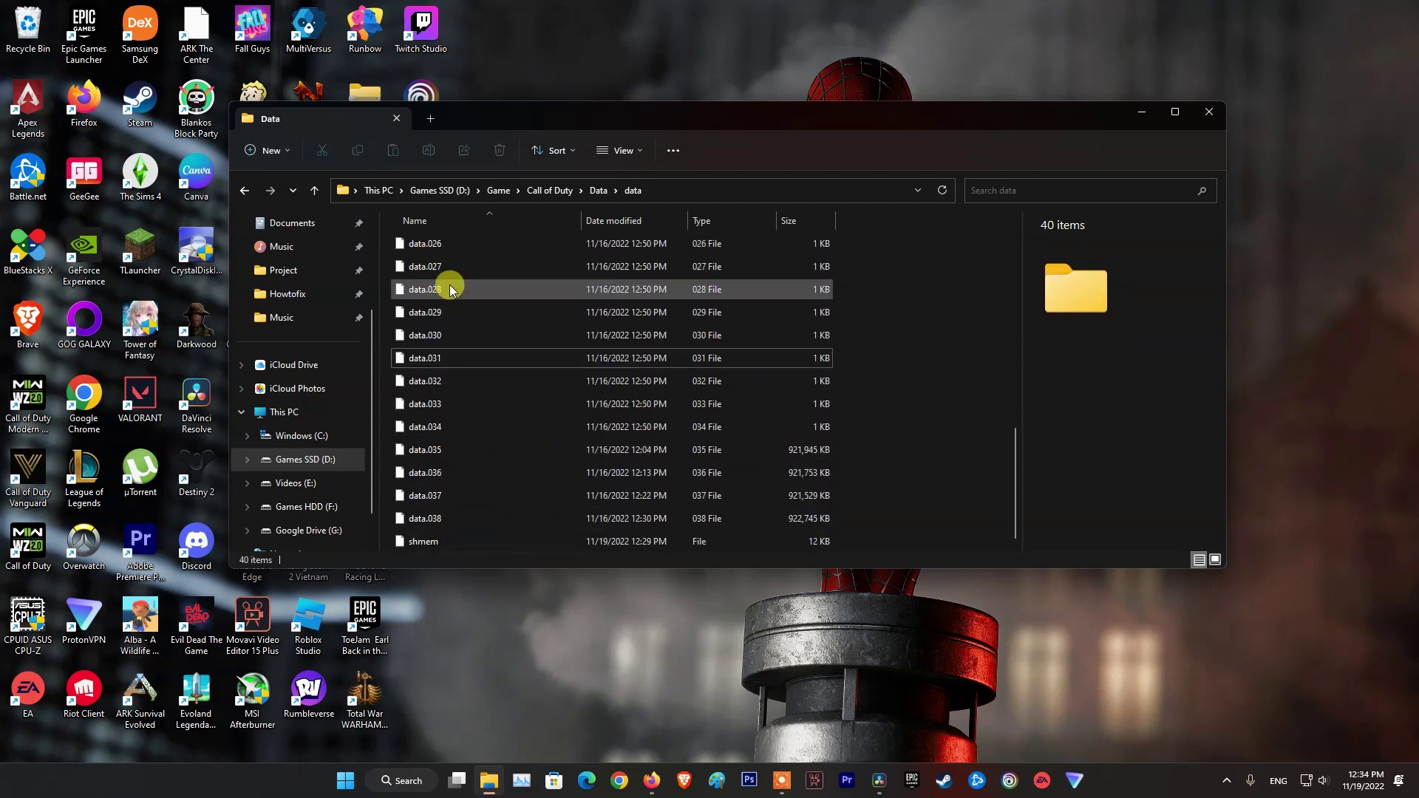
- Delete data.026–data.034 and then data.024–data.025, leaving 29 items in the data folder
left_click(440, 246)
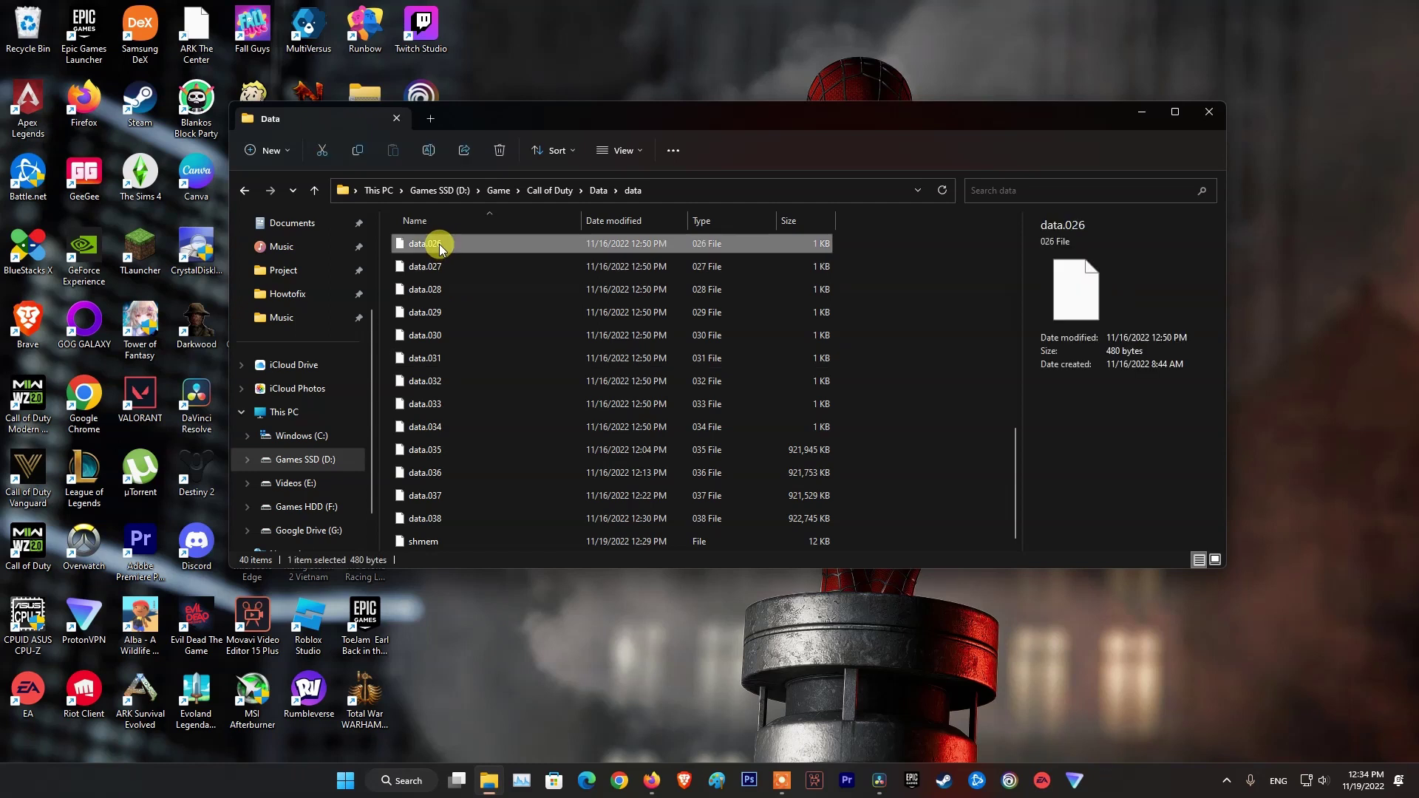
left_click(456, 430, "shift")
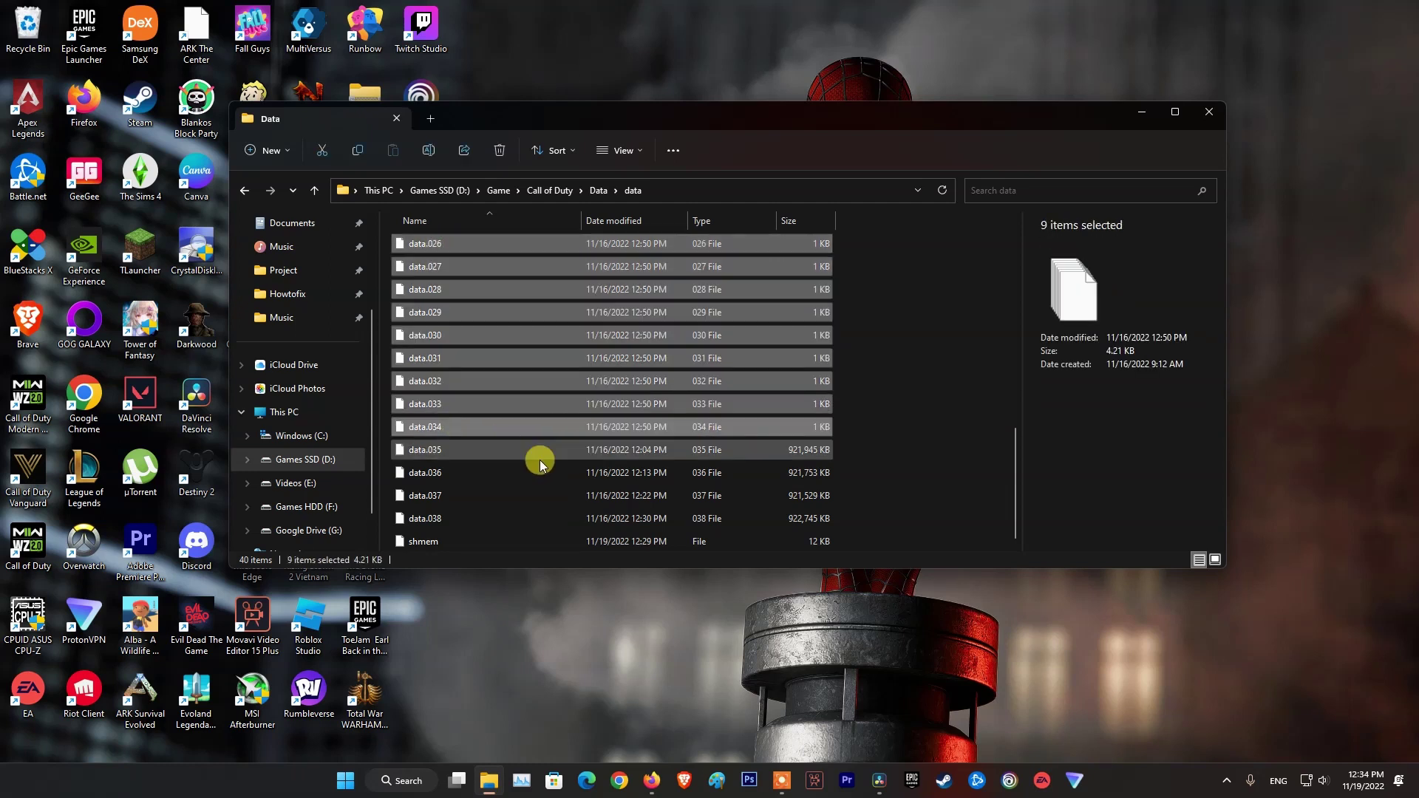
right_click(418, 252)
left_click(480, 420)
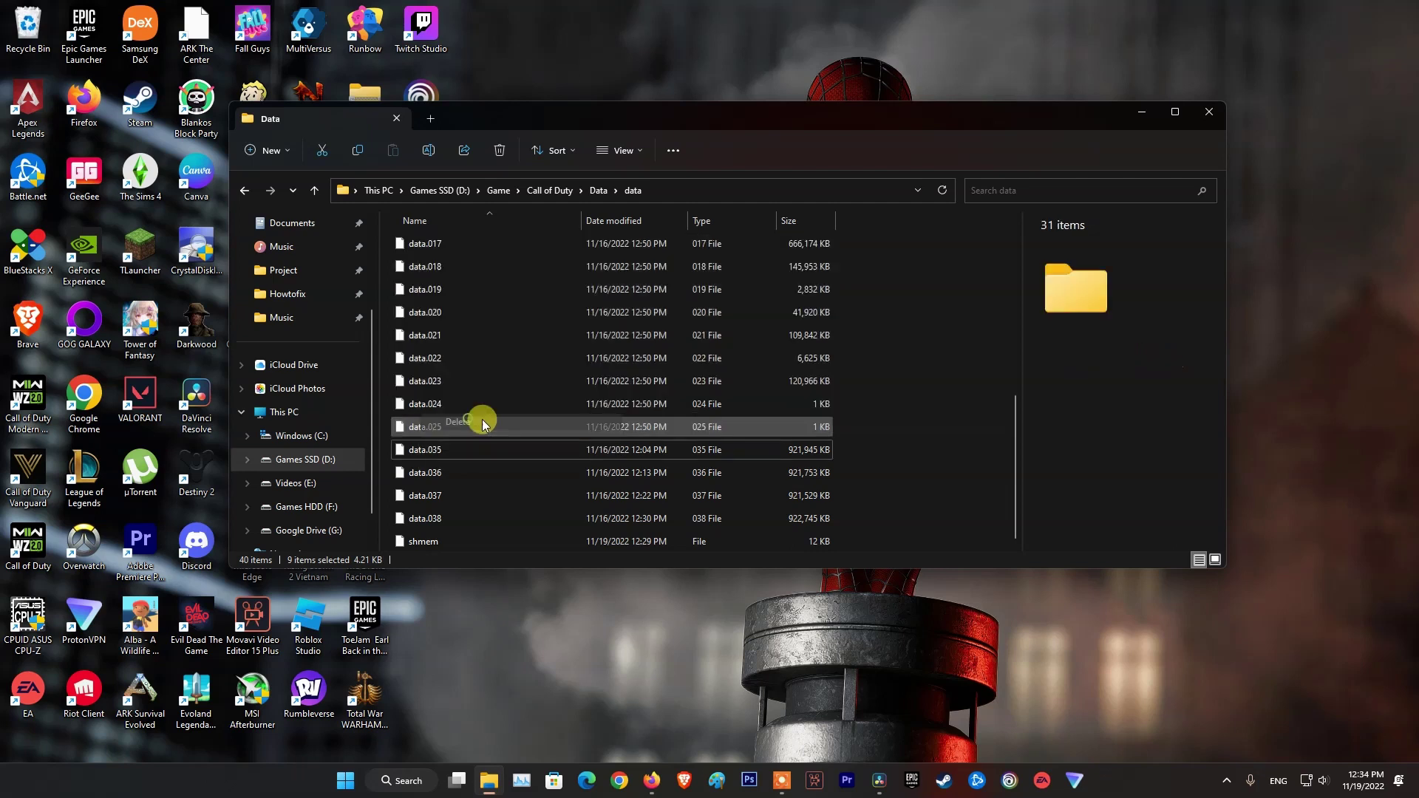
left_click(435, 421, "shift")
right_click(434, 406)
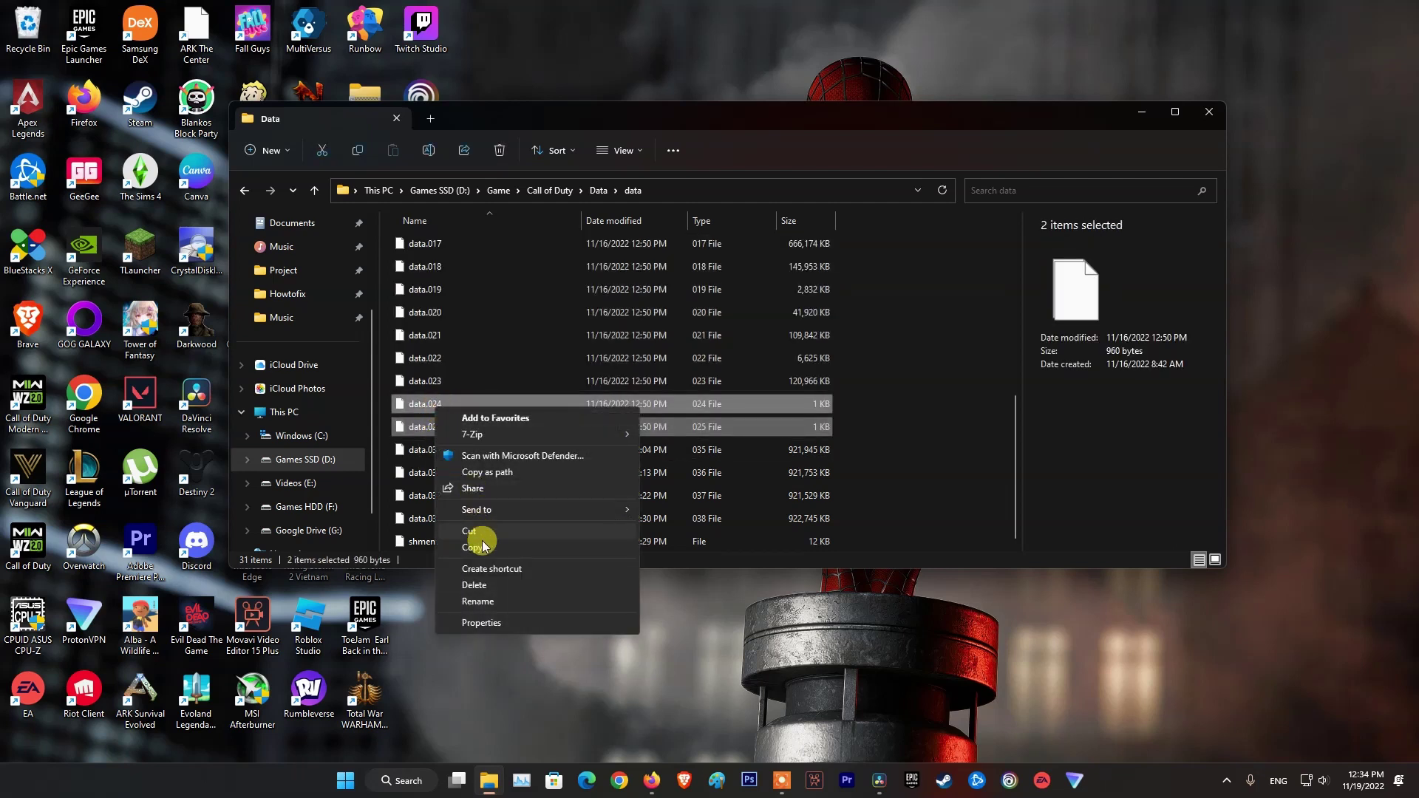
left_click(473, 584)
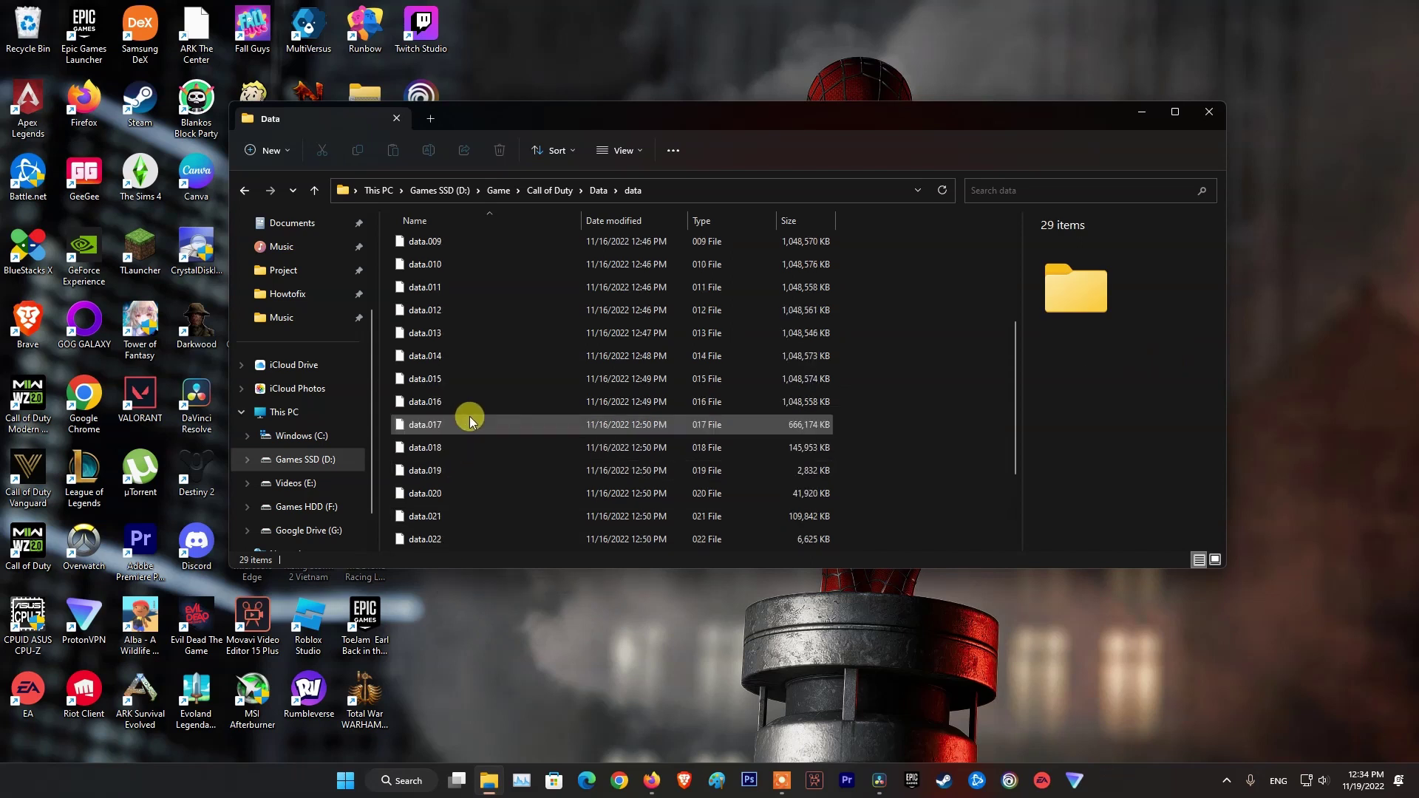
scroll(469, 418, "up", 5)
scroll(472, 418, "up", 1)
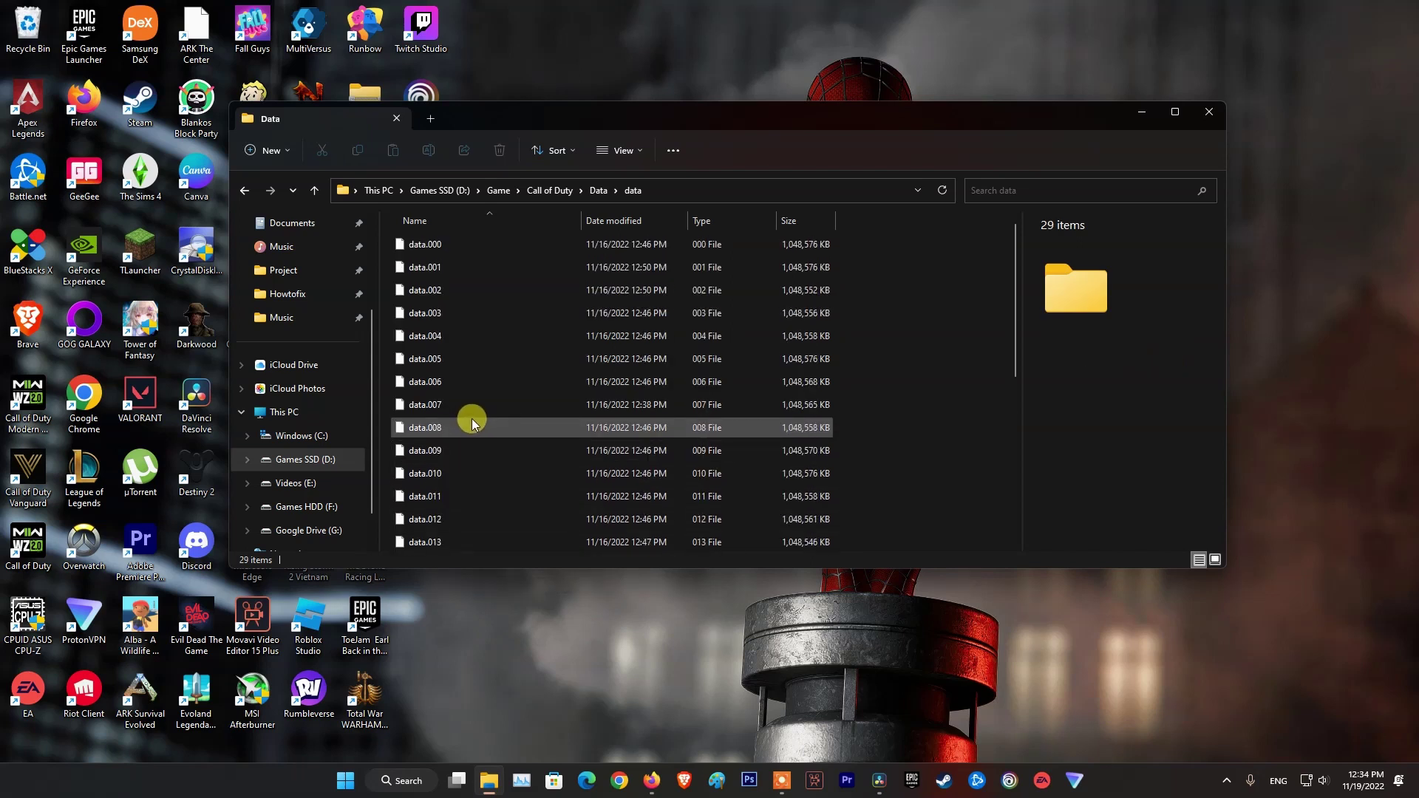
left_click(1321, 244)
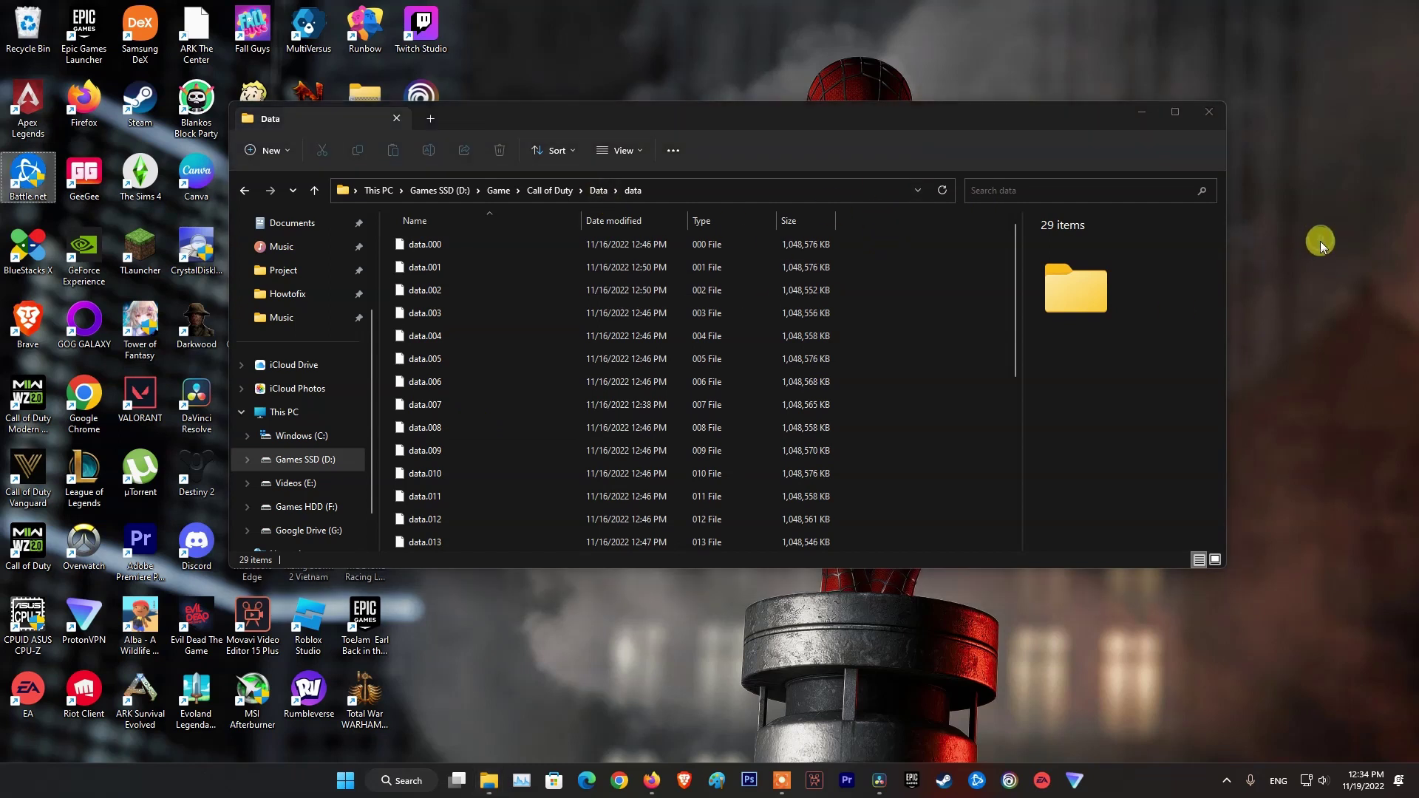
- Close File Explorer, relaunch Battle.net from the taskbar, and start the Call of Duty MWII | WZ2.0 update
left_click(1210, 114)
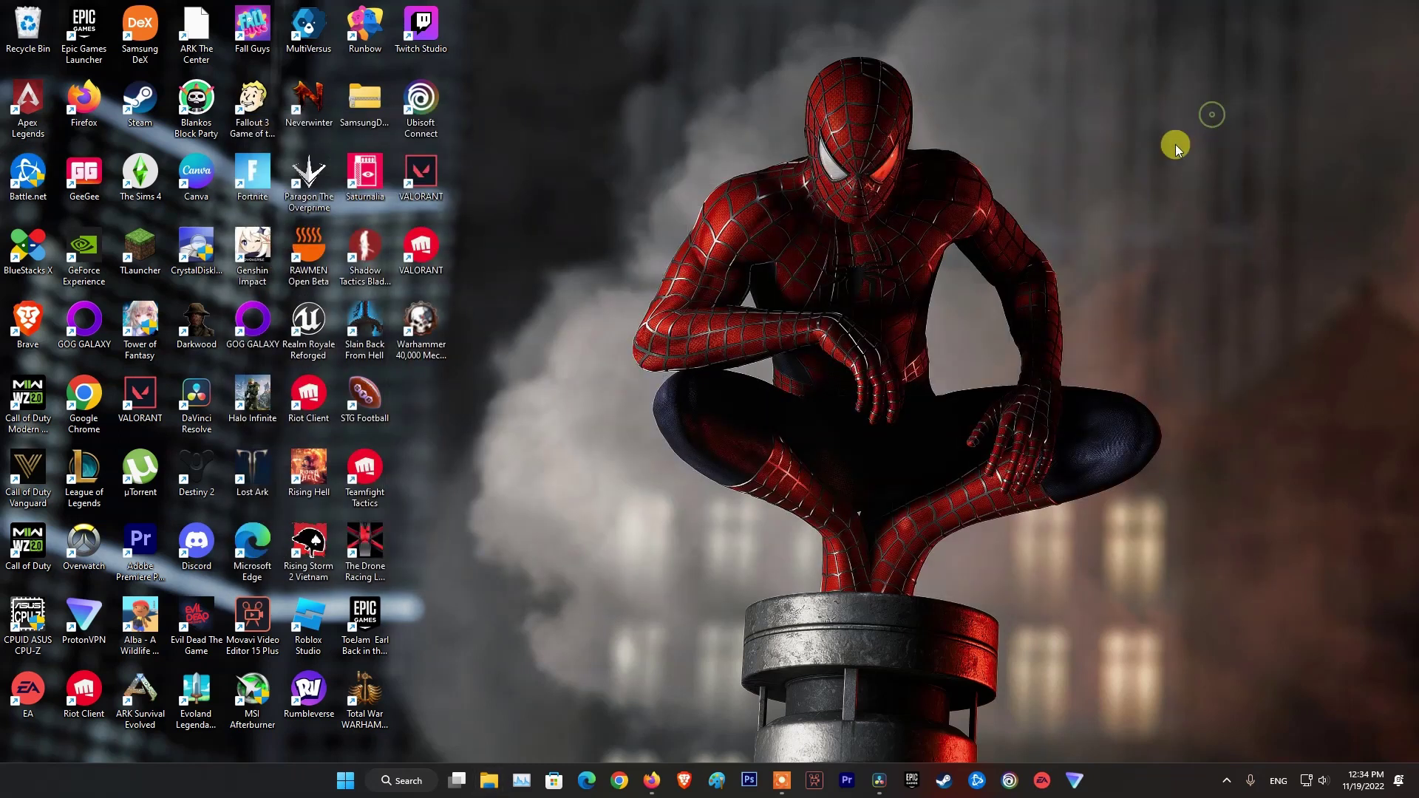
left_click(977, 780)
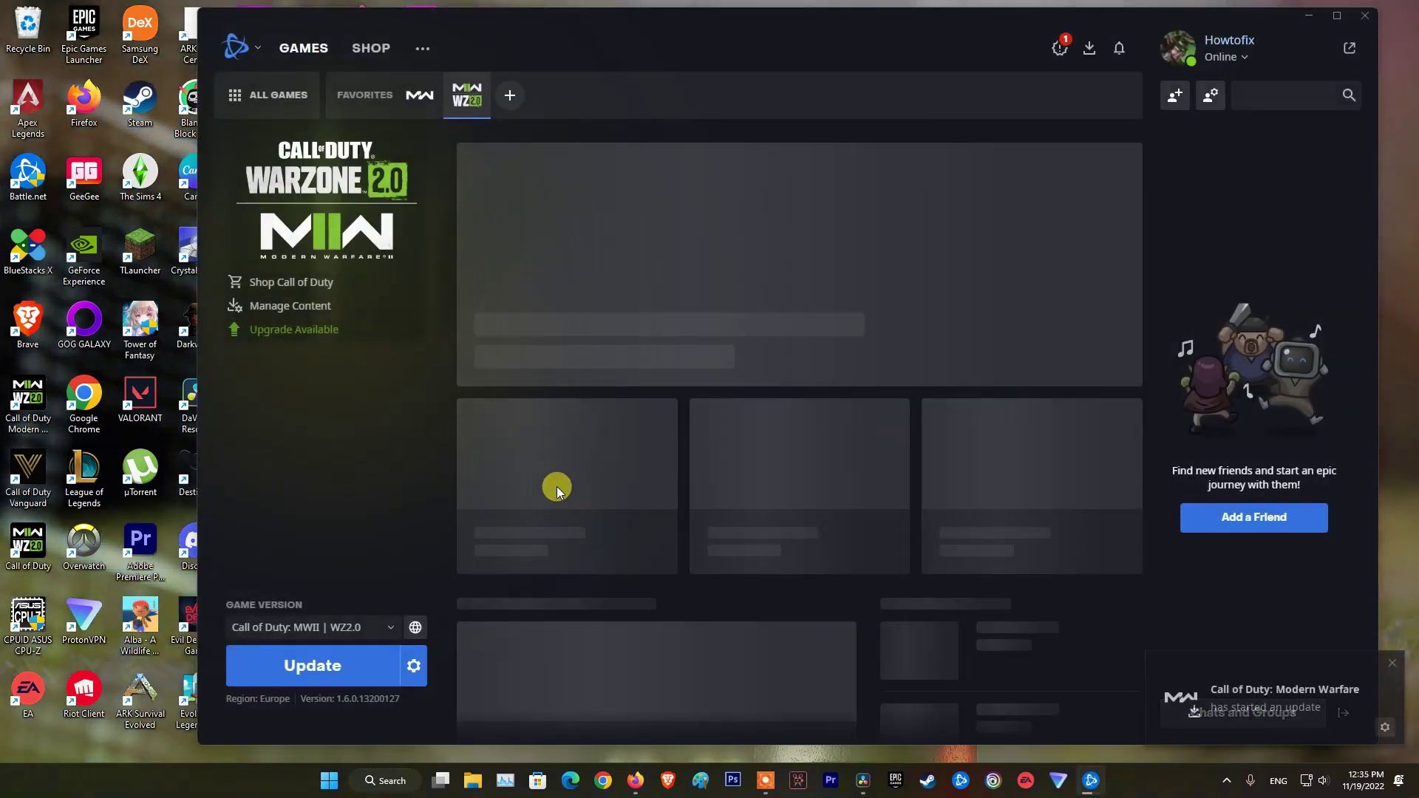
left_click(344, 661)
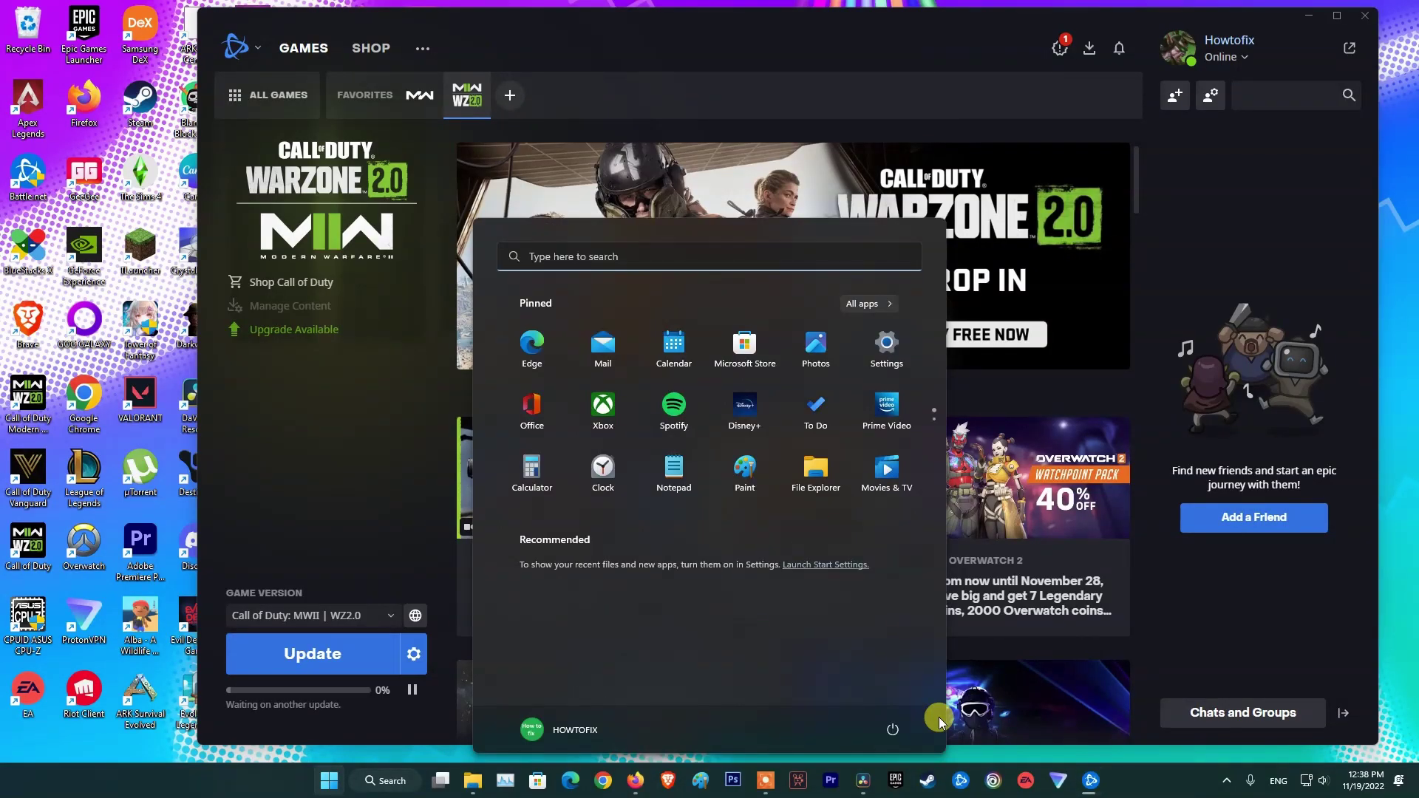
- Find Battle.net in Control Panel's Programs and Features, then open Call of Duty's options in Battle.net
type("control Panel")
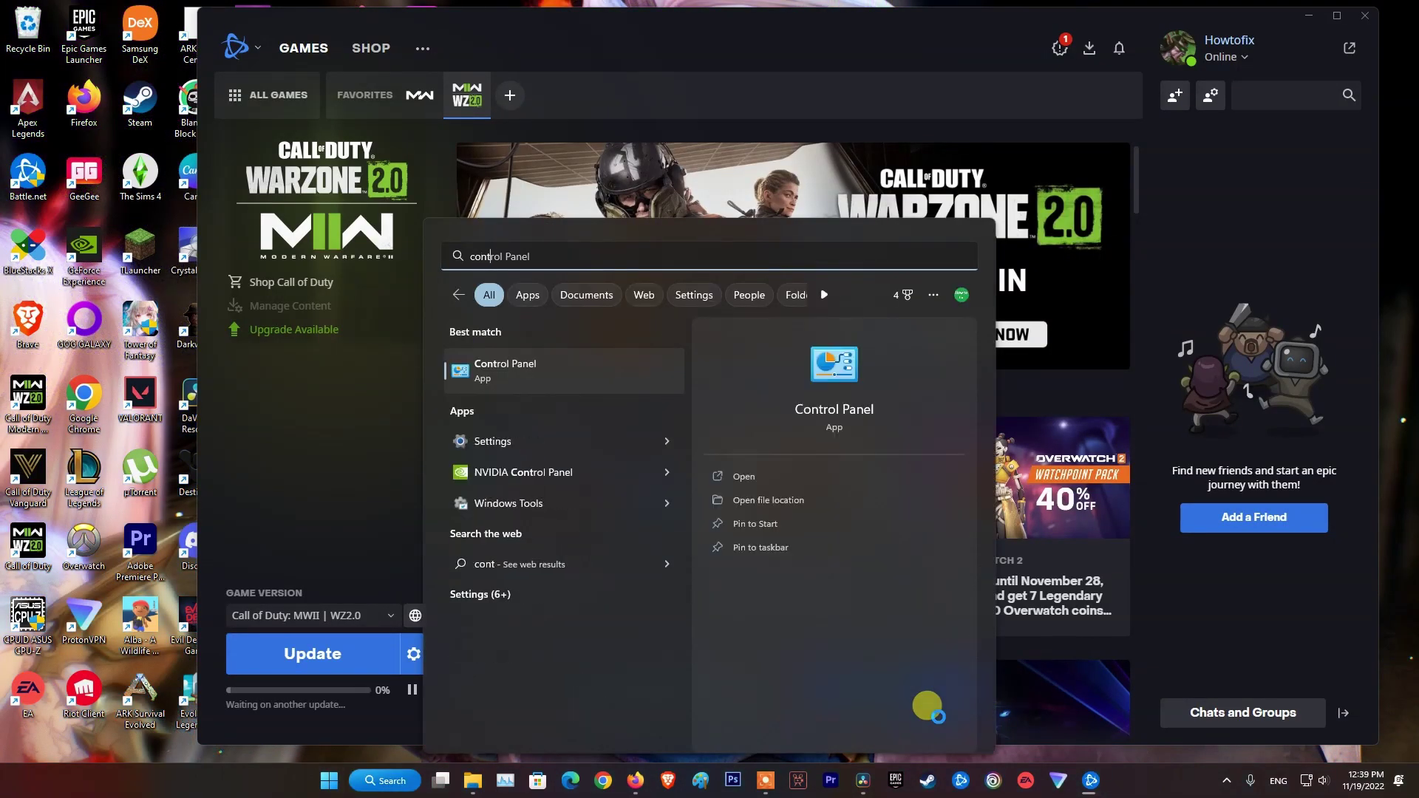
left_click(564, 374)
left_click(821, 421)
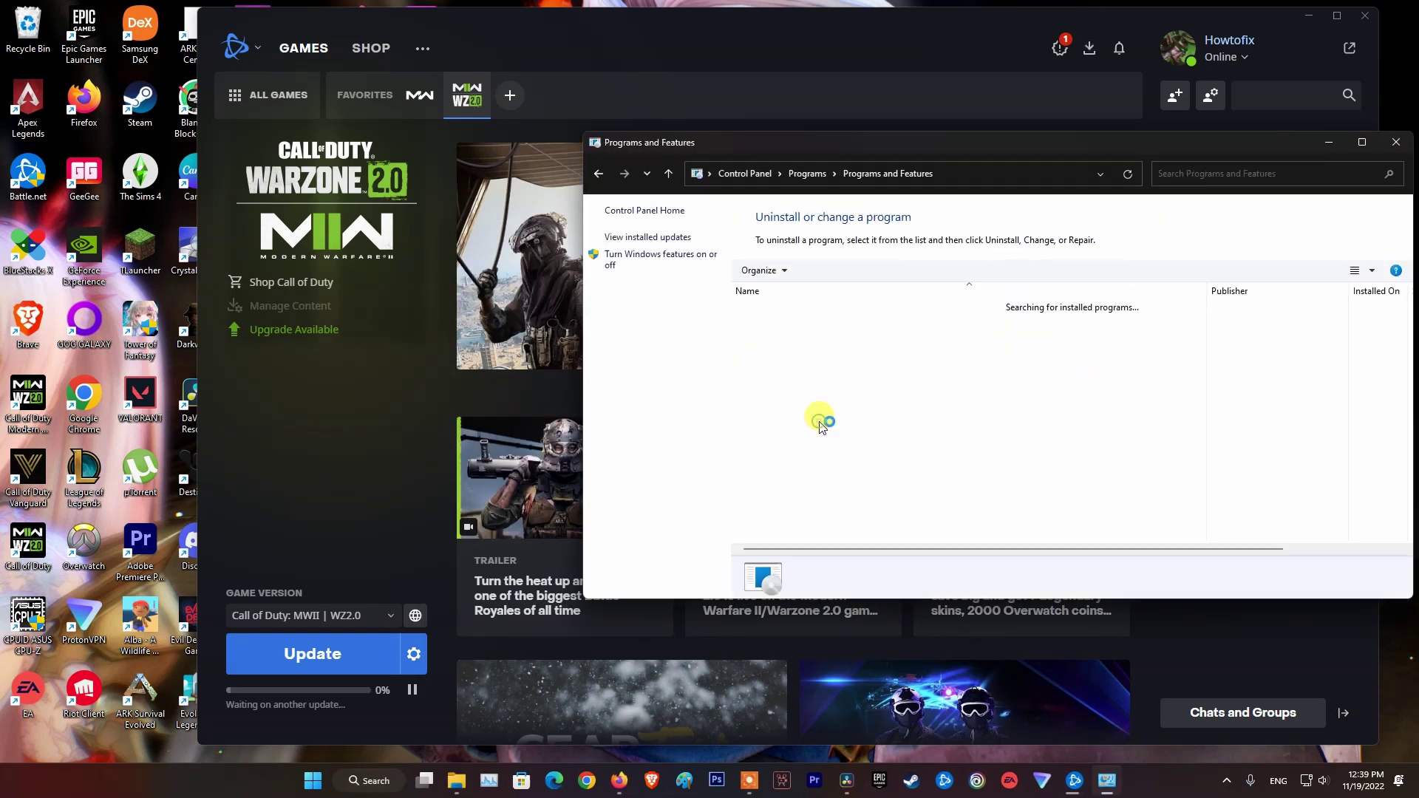
left_click(791, 434)
left_click(773, 518)
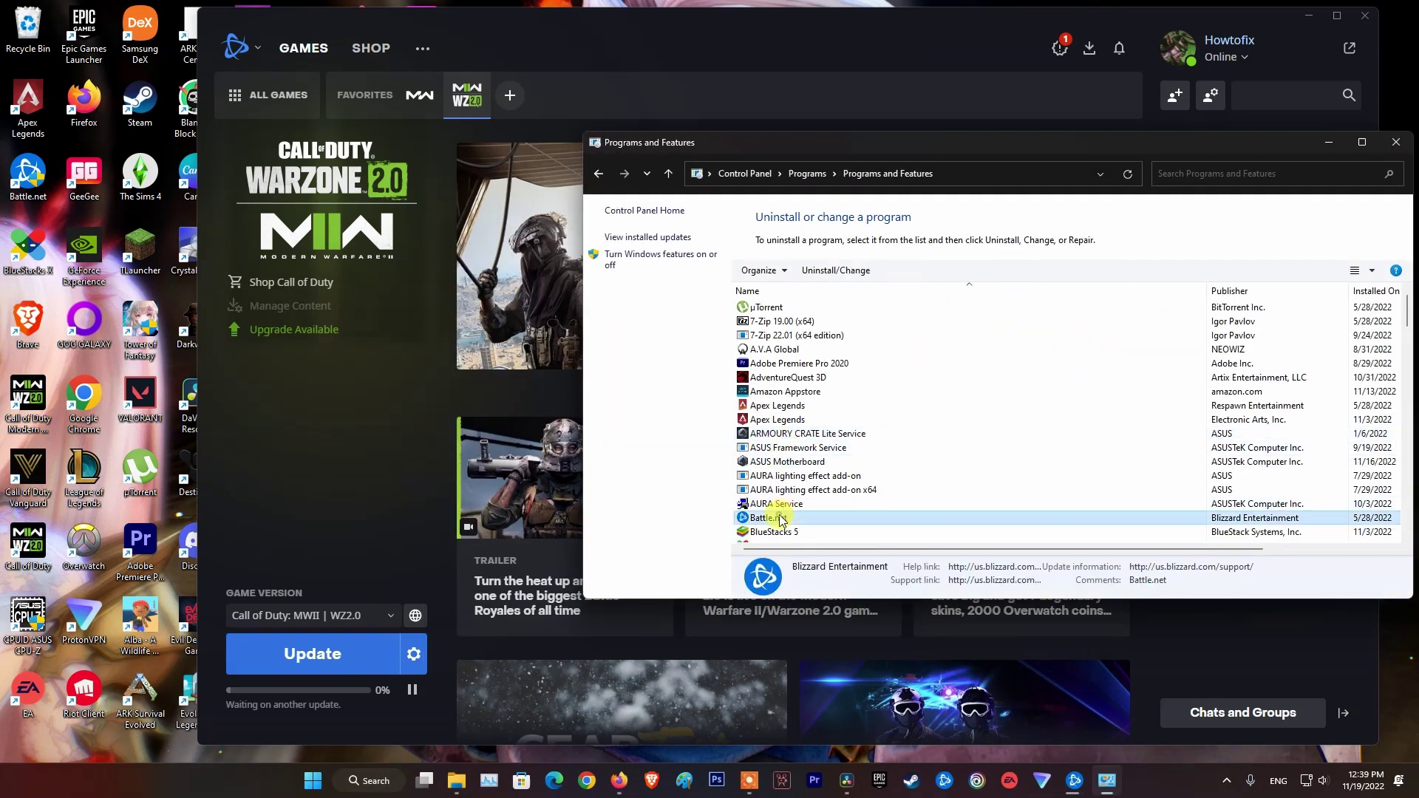
scroll(785, 488, "down", 1)
right_click(786, 479)
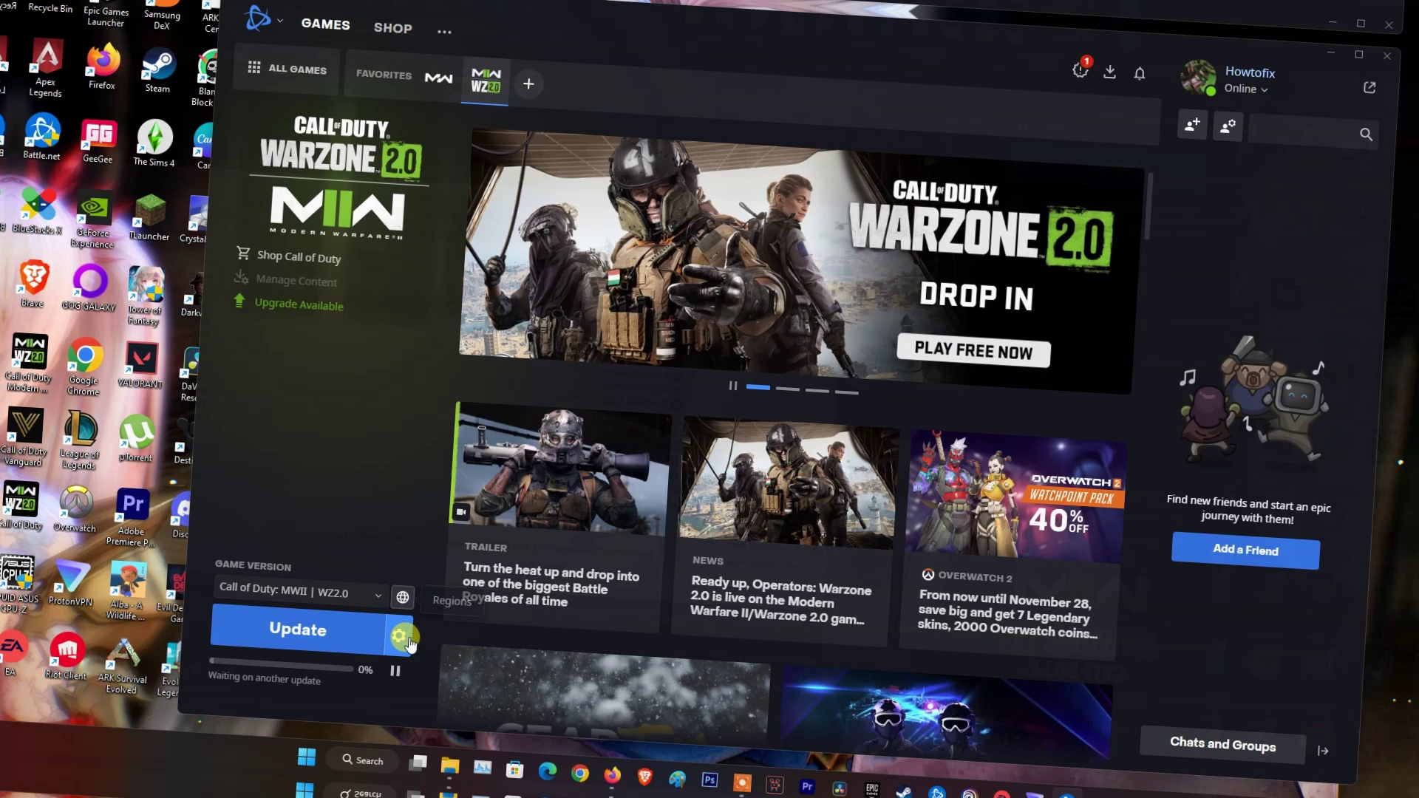
left_click(413, 654)
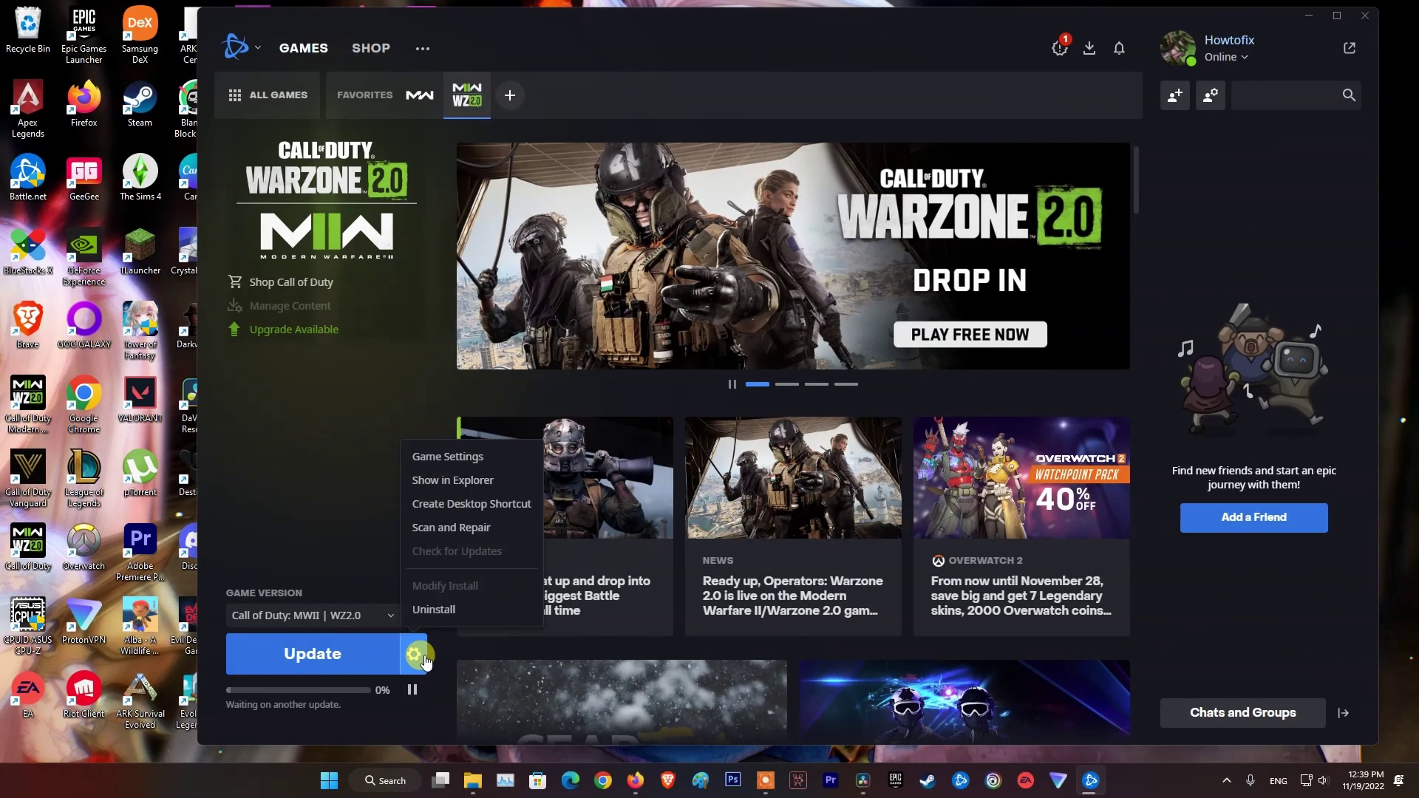